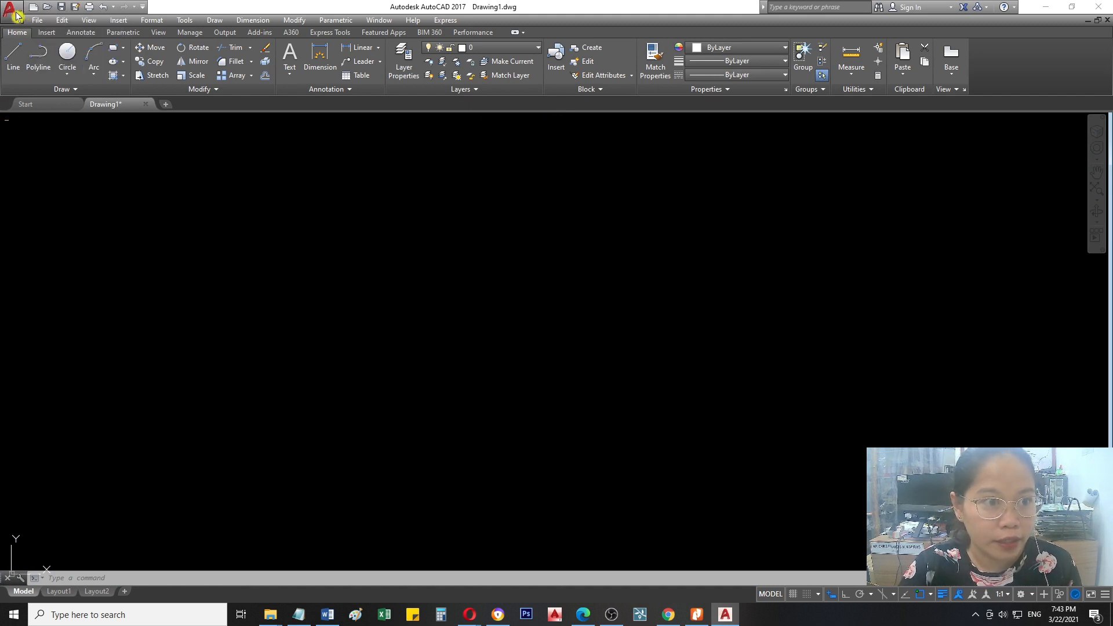
Create a new drawing from scratch with the Metric default settings, and close that drawing again.
left_click(12, 11)
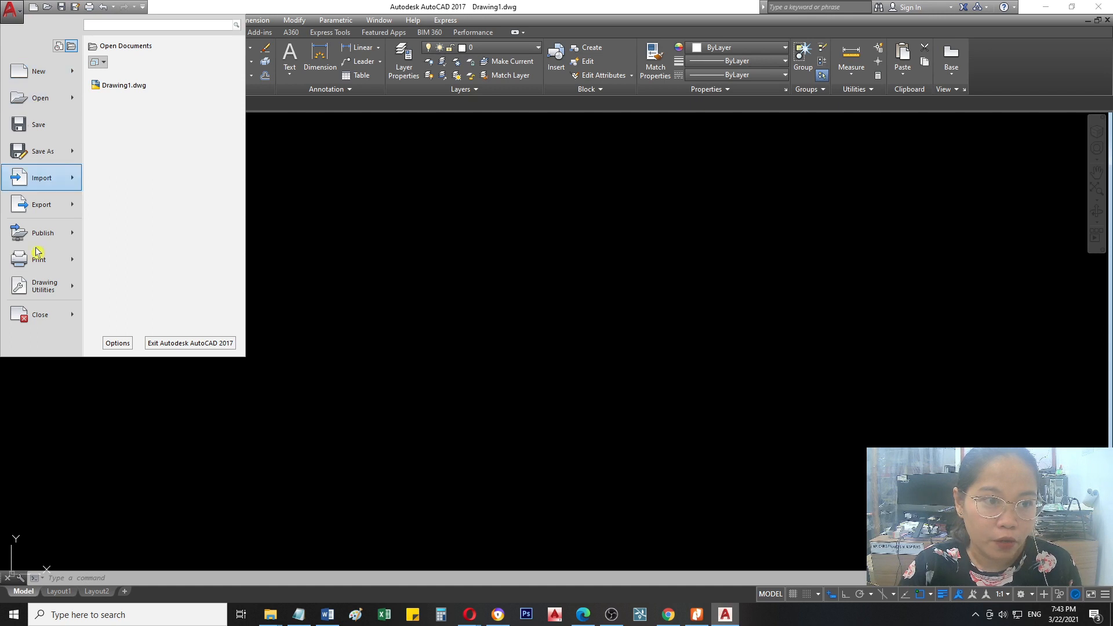
key("Escape")
left_click(34, 8)
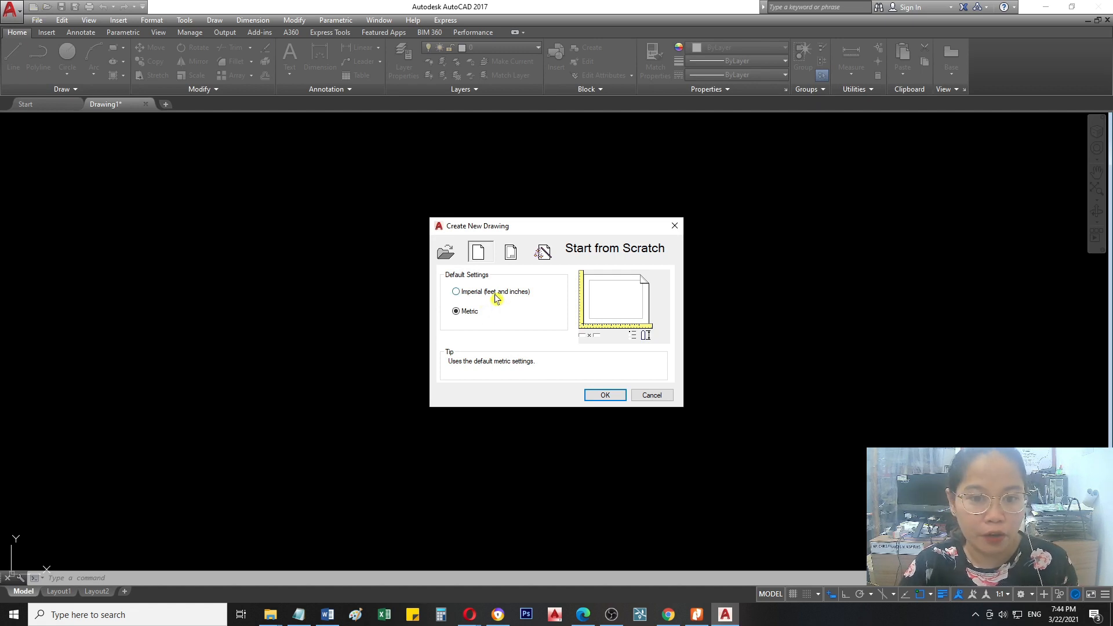
key("Return")
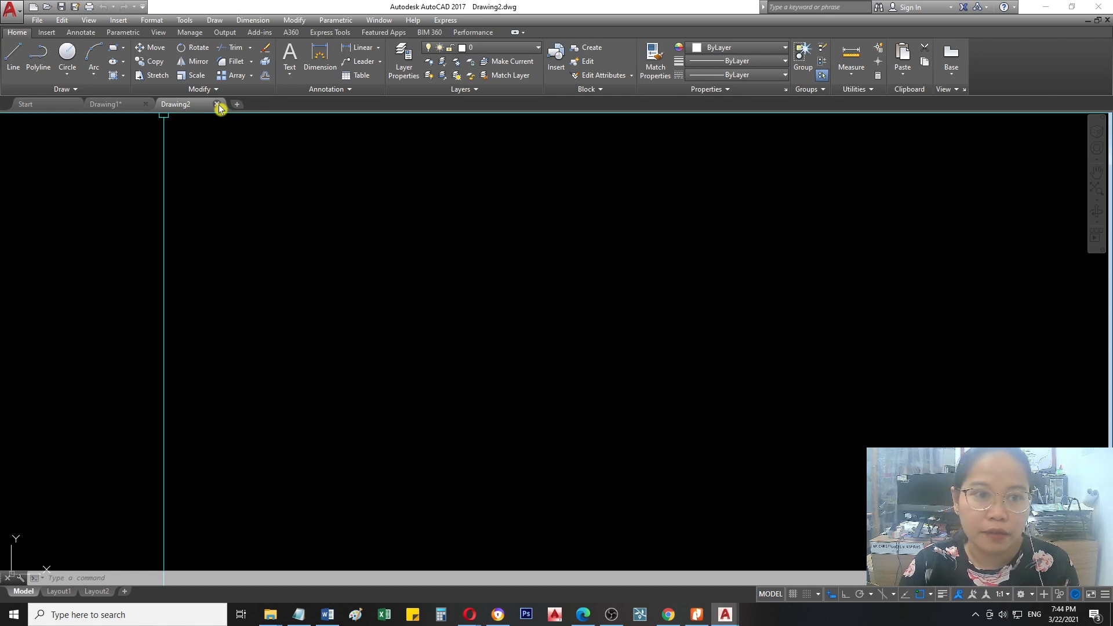
left_click(218, 104)
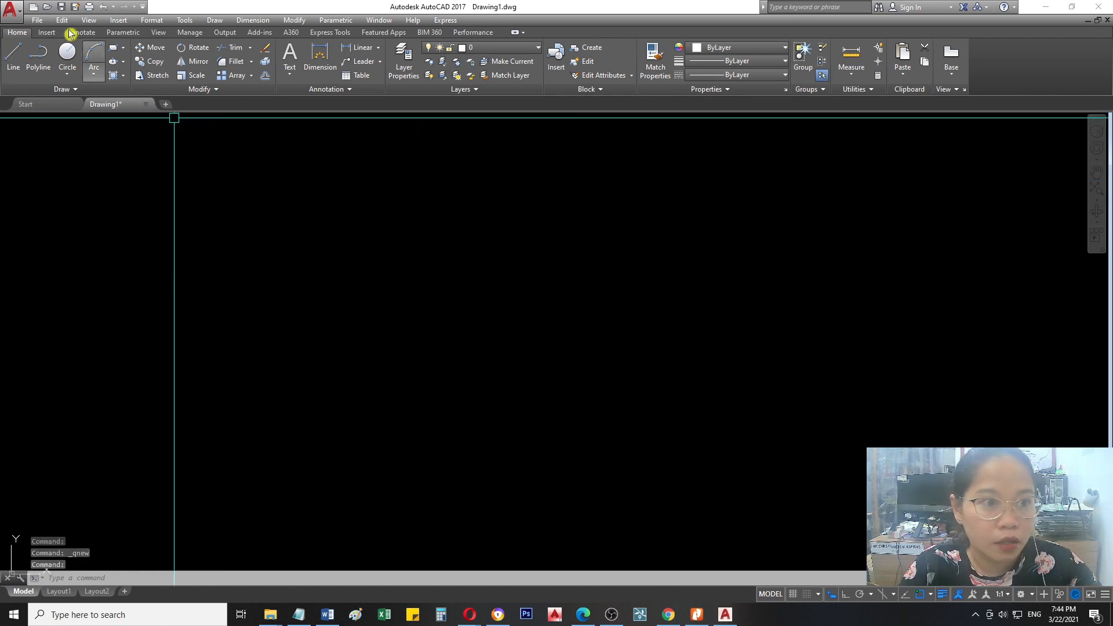
Review the Acad.dwt and Acadiso.dwt templates and the Start from Scratch settings for a new drawing, and dismiss the dialog.
left_click(36, 7)
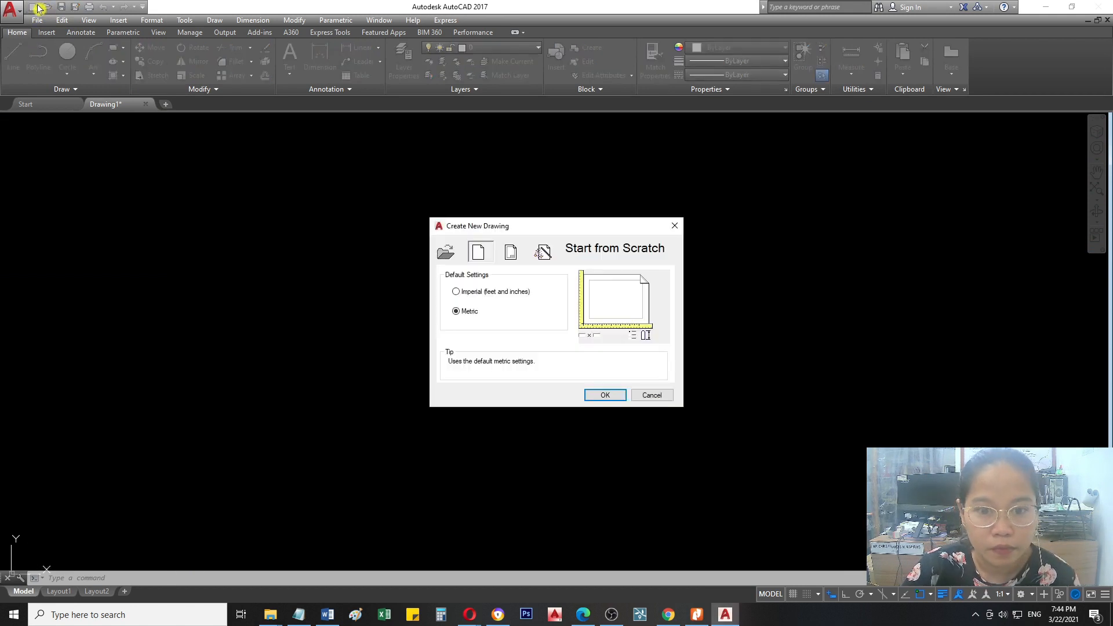
left_click(513, 258)
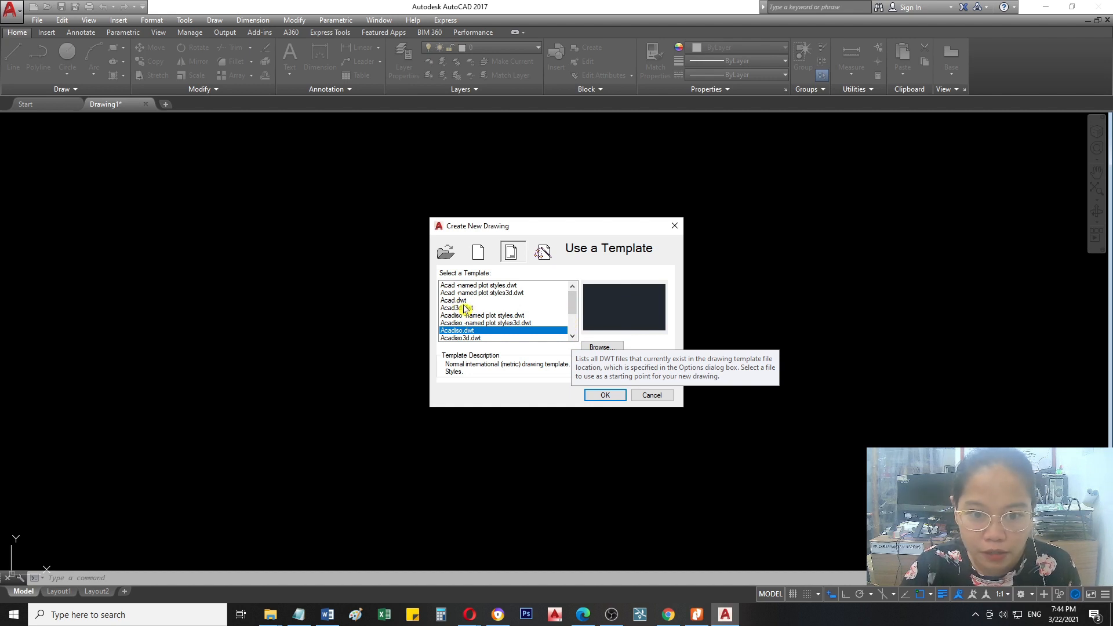
left_click(480, 300)
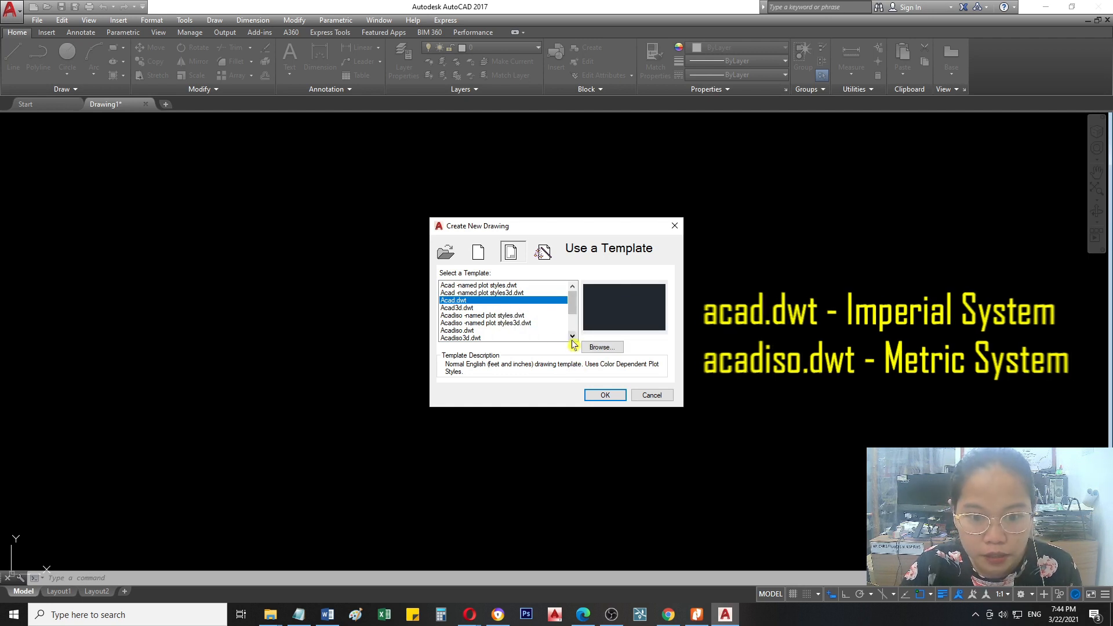
left_click(457, 331)
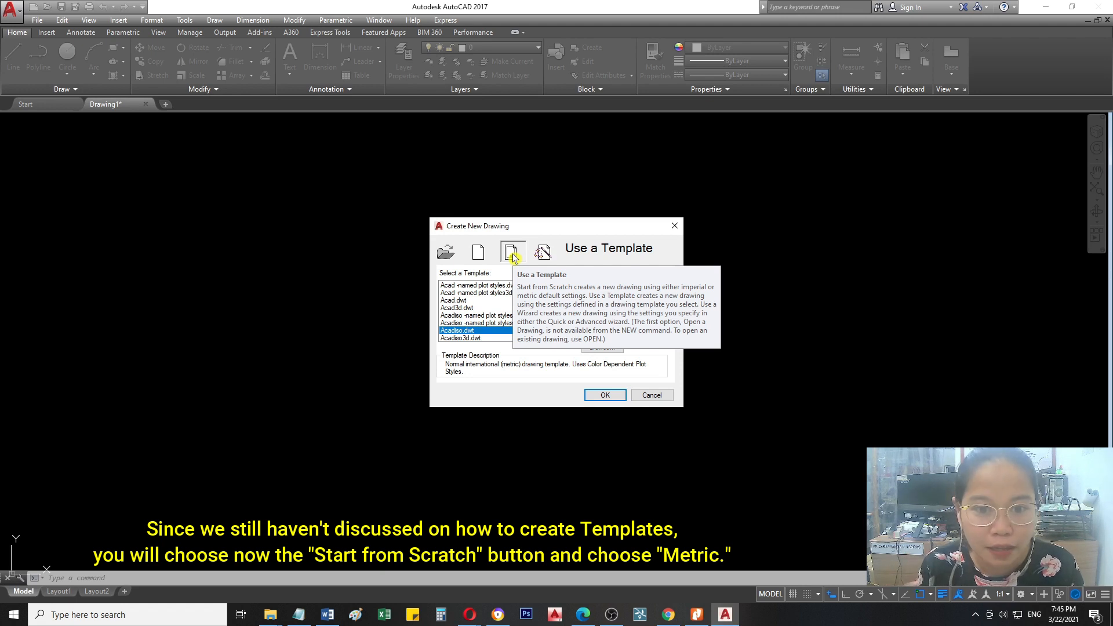
left_click(478, 254)
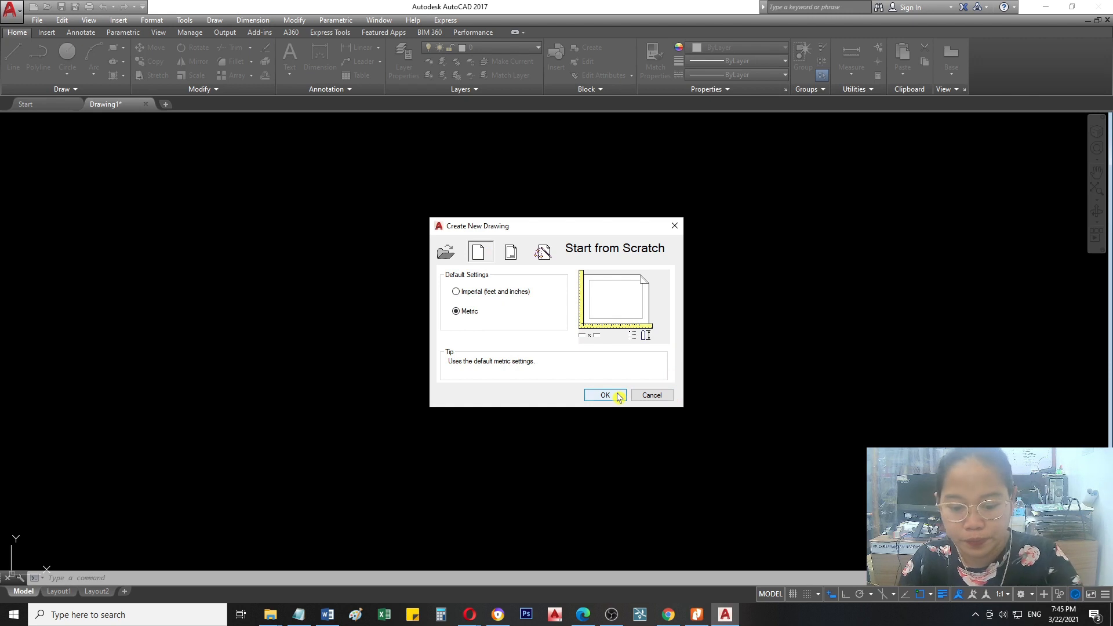
left_click(675, 226)
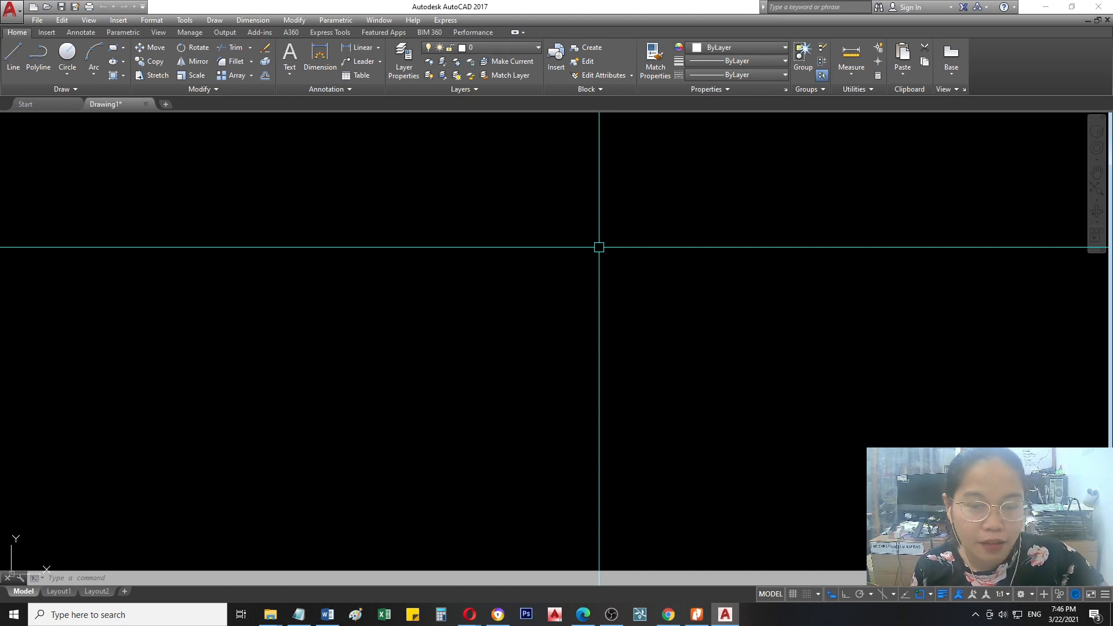
Look through the Desktop folder and the location choices for opening an existing drawing, without opening any file.
left_click(47, 8)
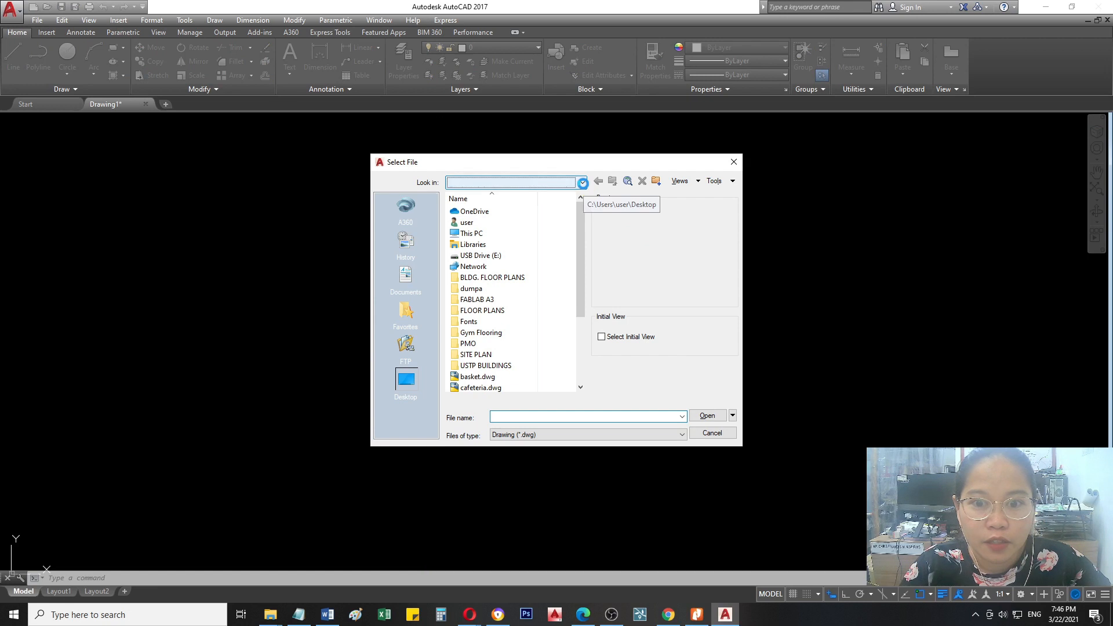
left_click(582, 183)
left_click(578, 171)
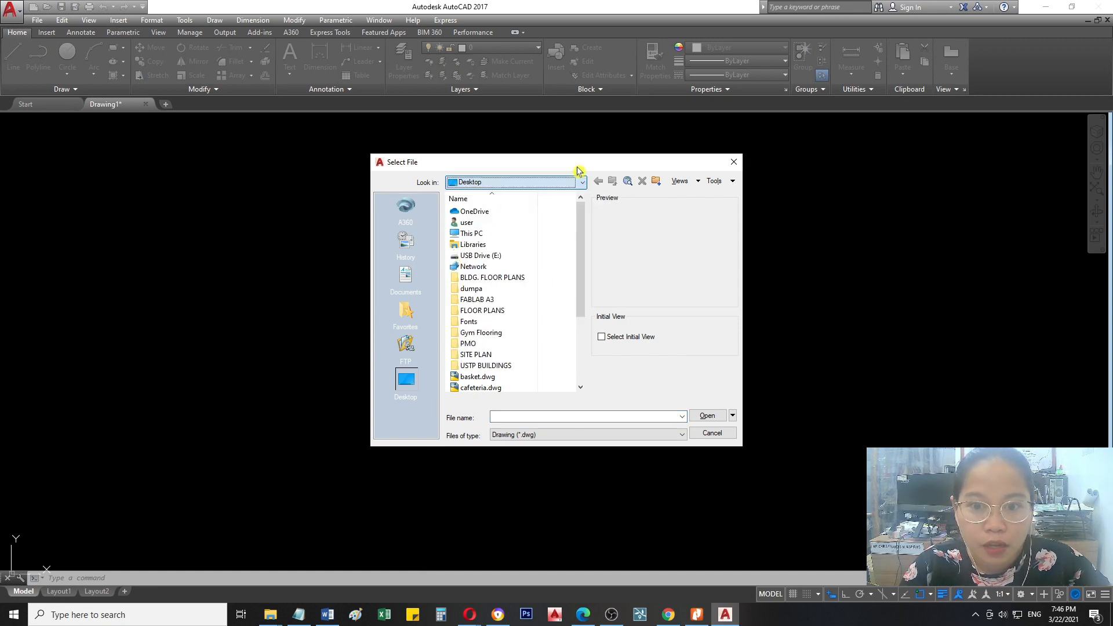
mouse_move(583, 219)
left_mouse_down()
mouse_move(582, 290)
mouse_move(597, 214)
left_mouse_up()
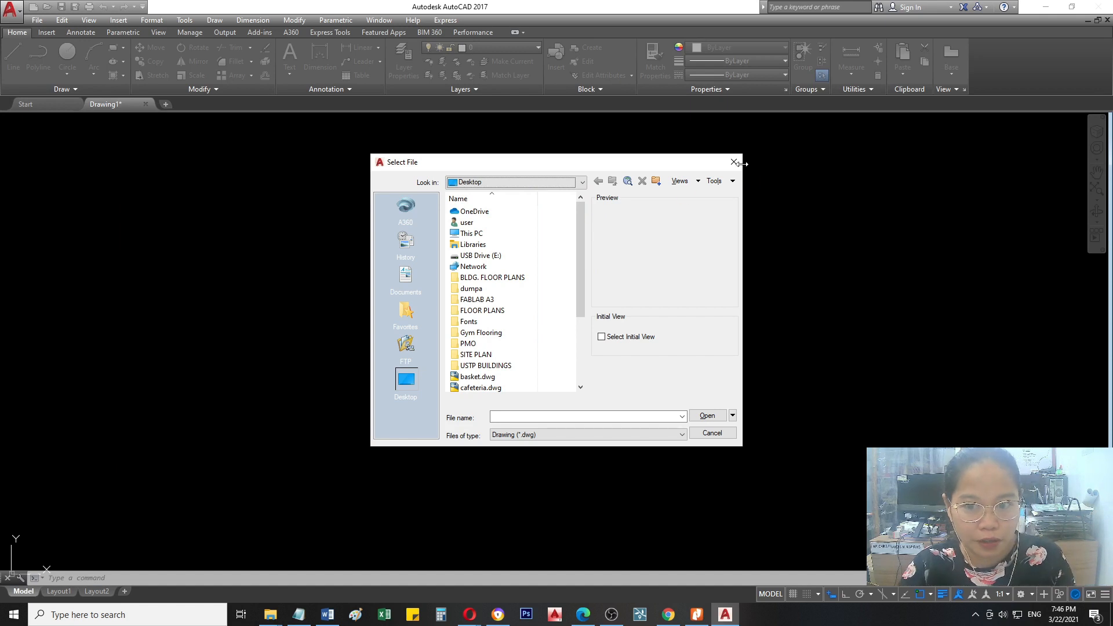
left_click(733, 162)
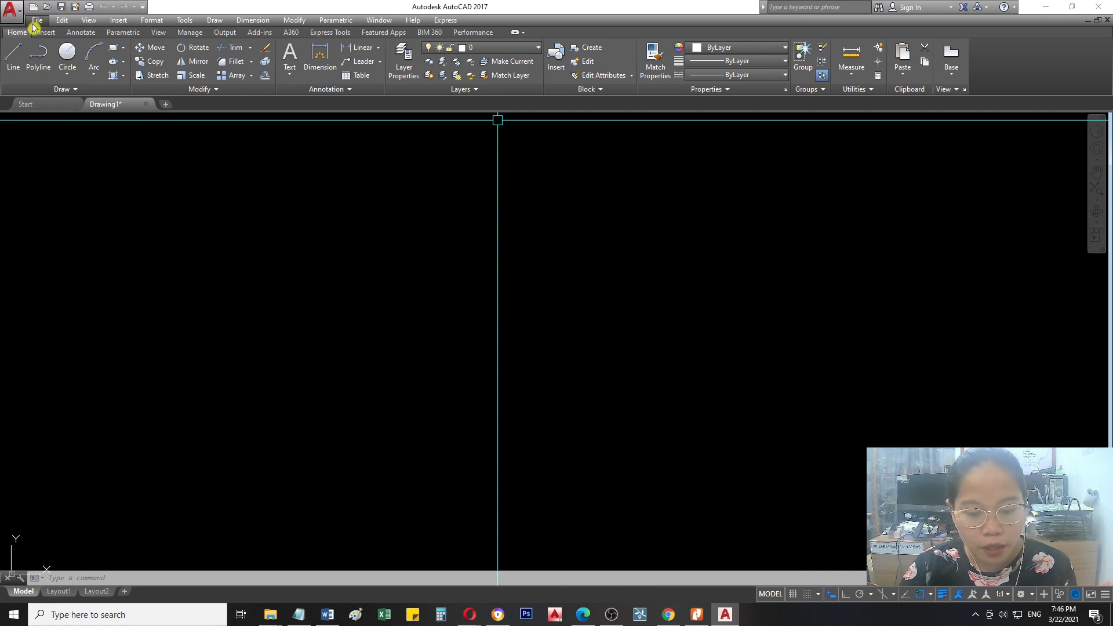
Zoom the view to All so that the entire drawing area is displayed.
left_click(159, 33)
left_click(91, 22)
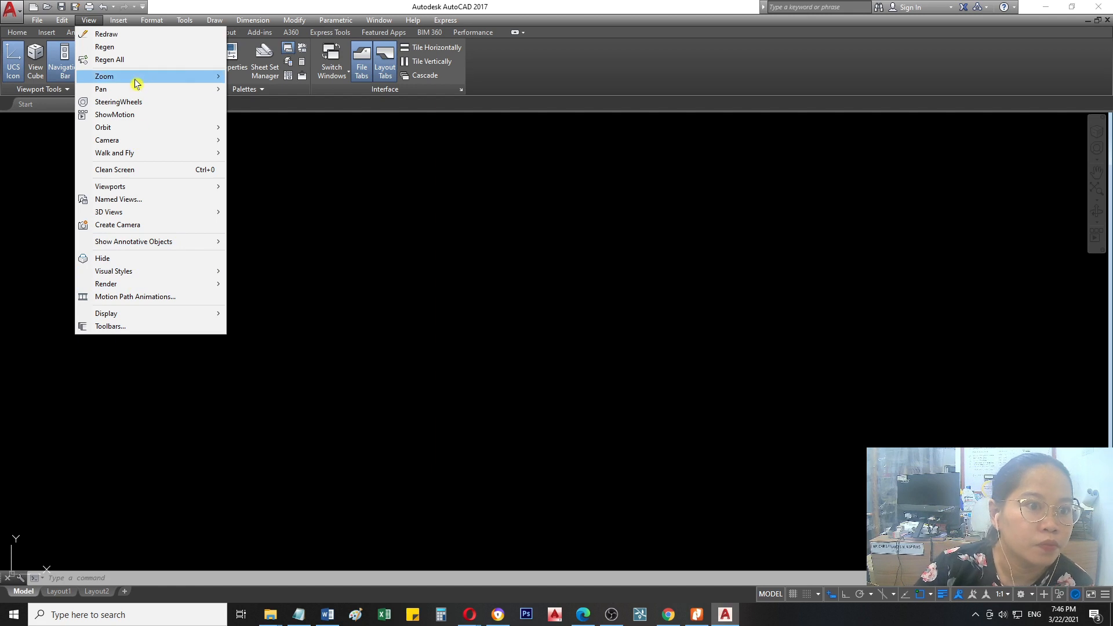
mouse_move(137, 81)
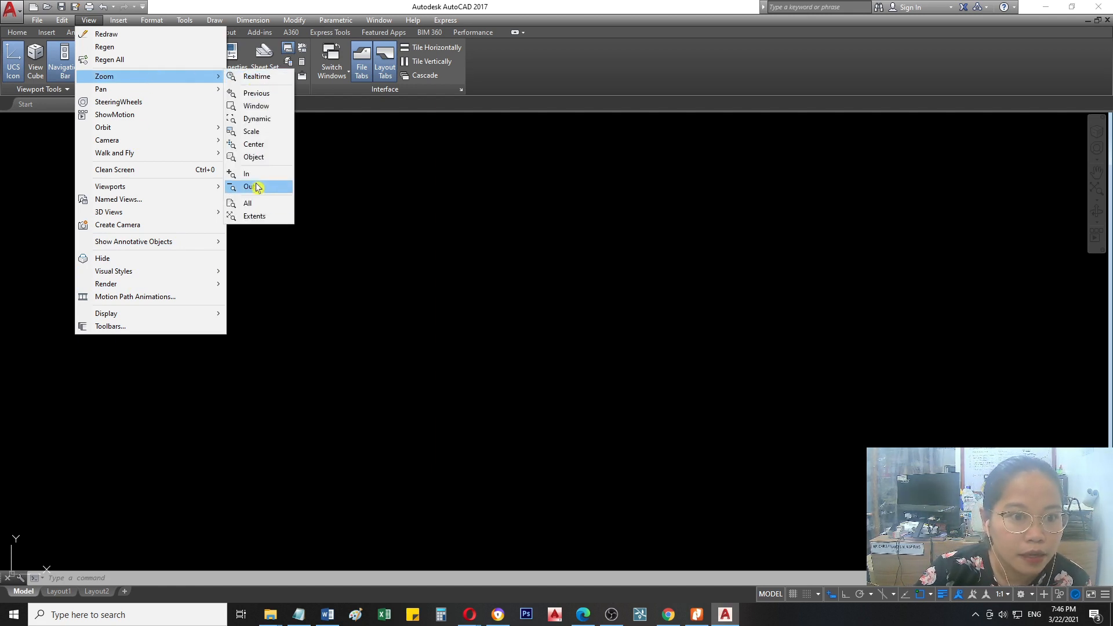
left_click(255, 203)
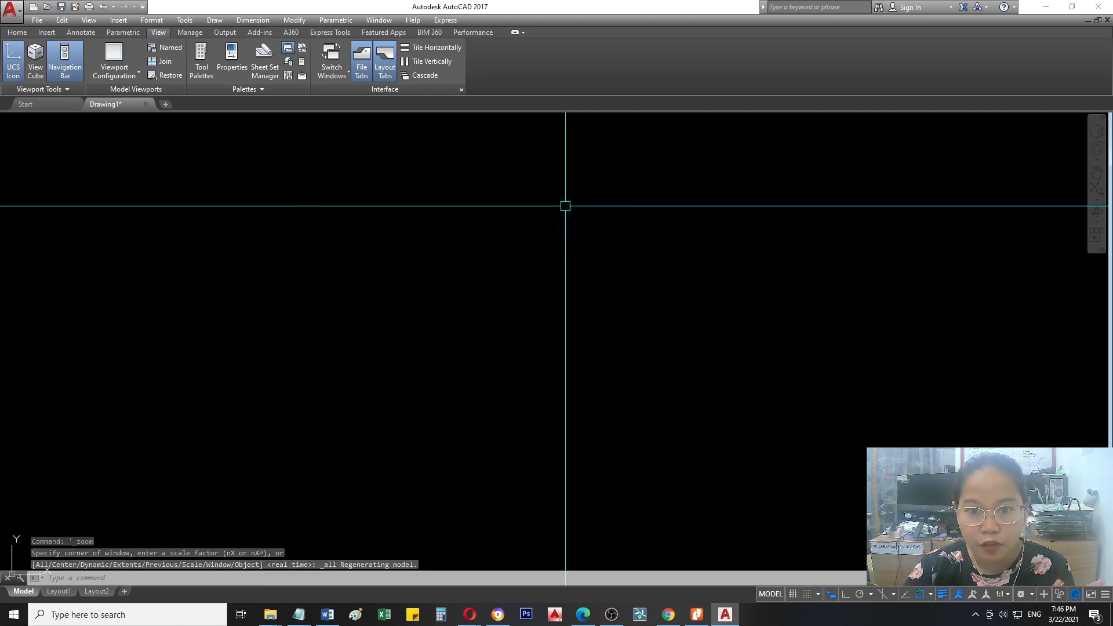
left_click(506, 277)
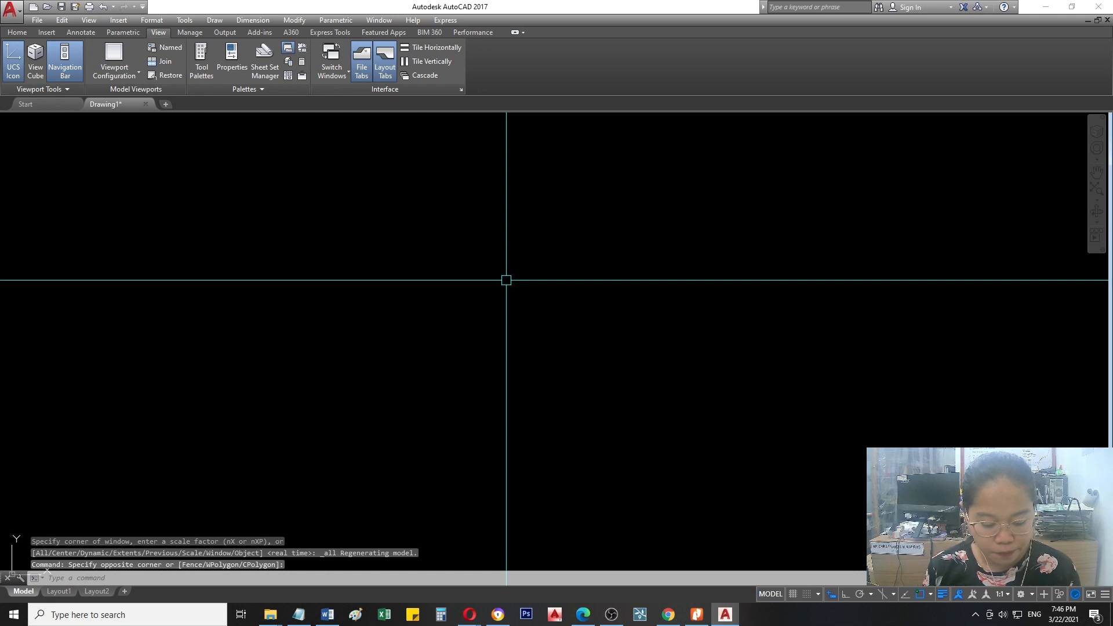
type("z")
key("Return")
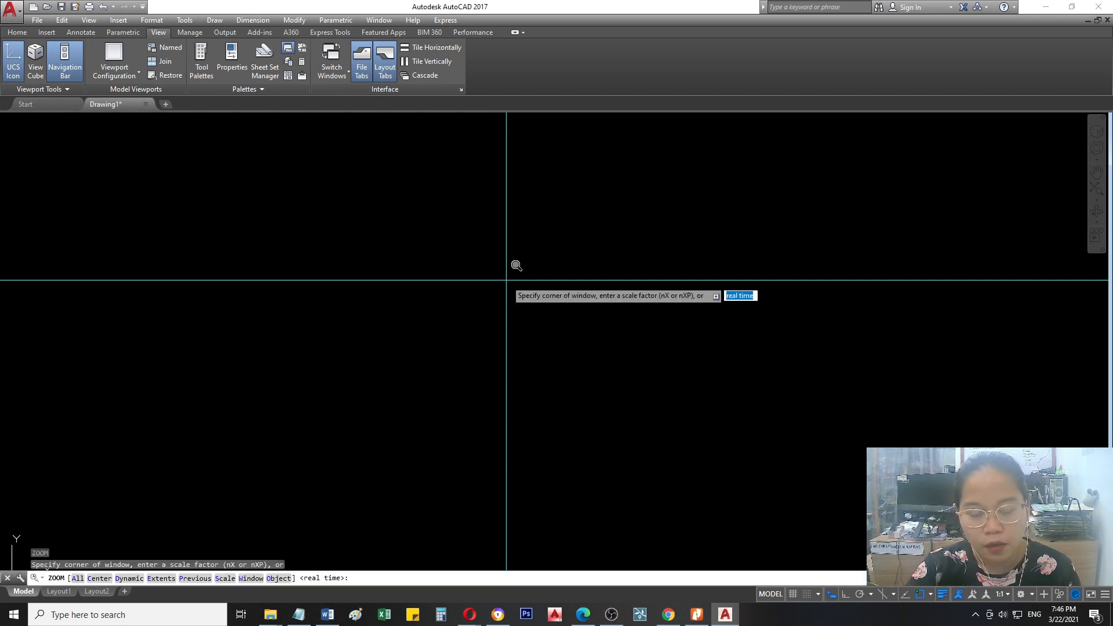
key("Escape")
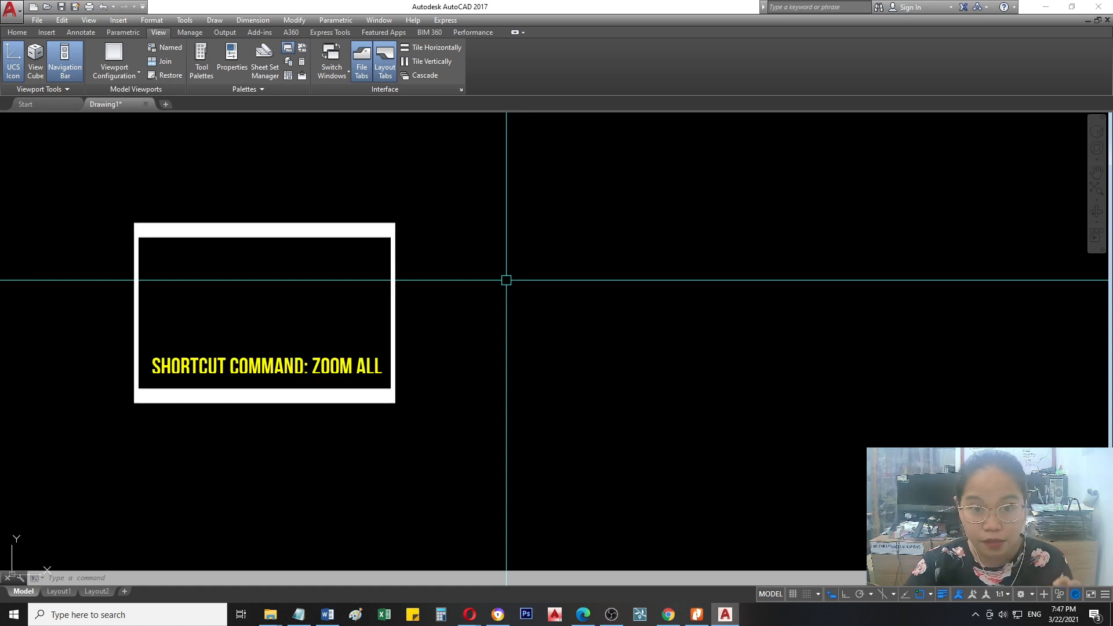
Run the ZOOM command with its All option from the command prompt.
type("Z")
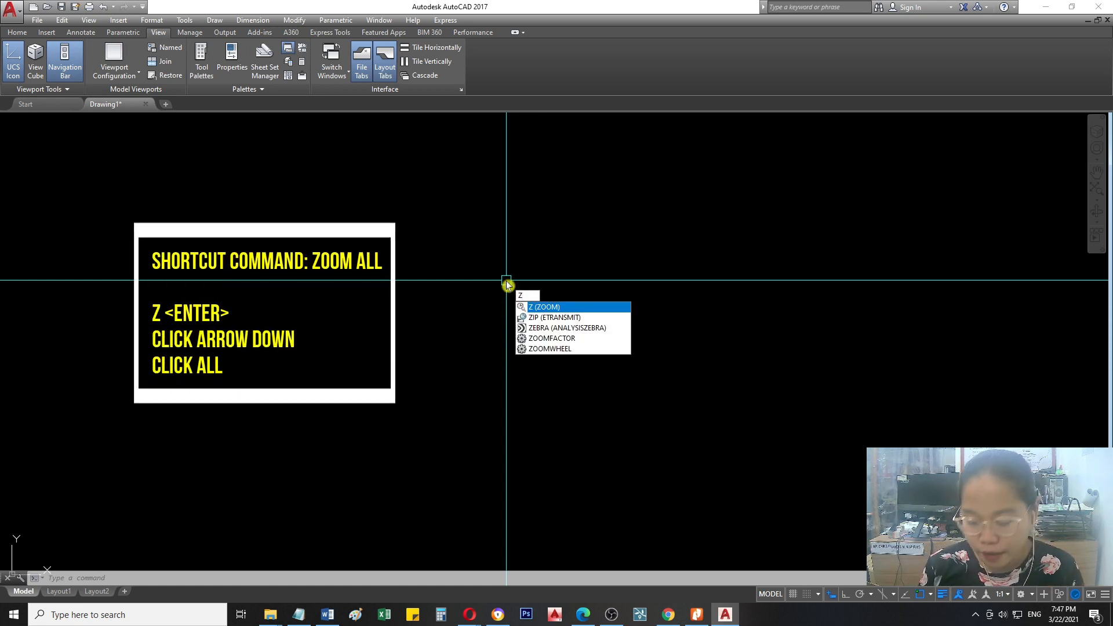
key("Return")
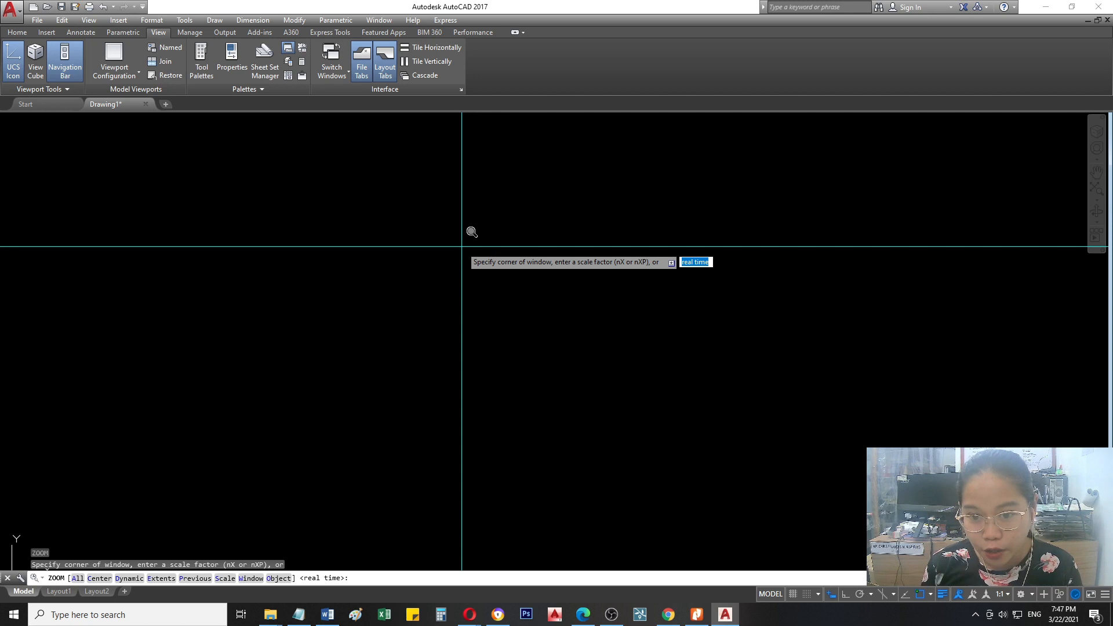
key("Down")
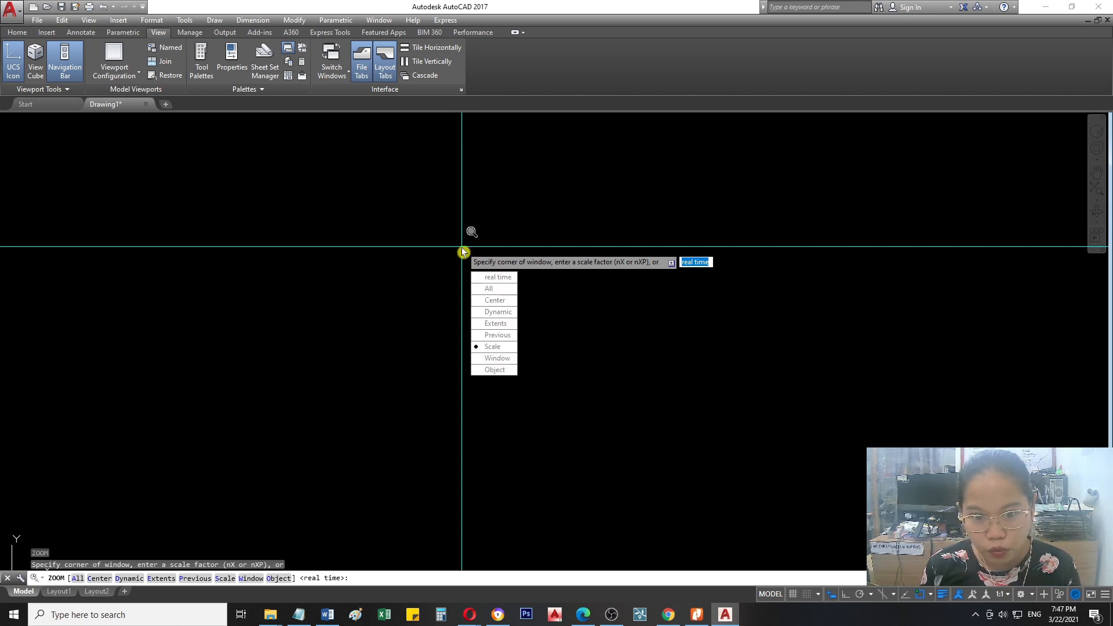
key("Up")
key("Up")
key("Up")
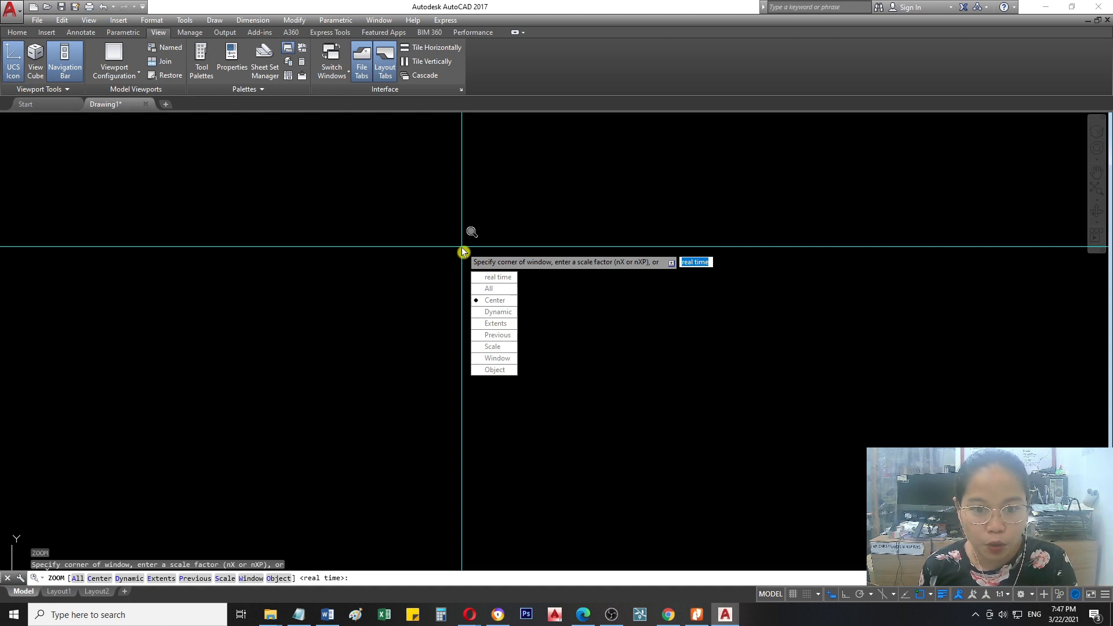
key("Down")
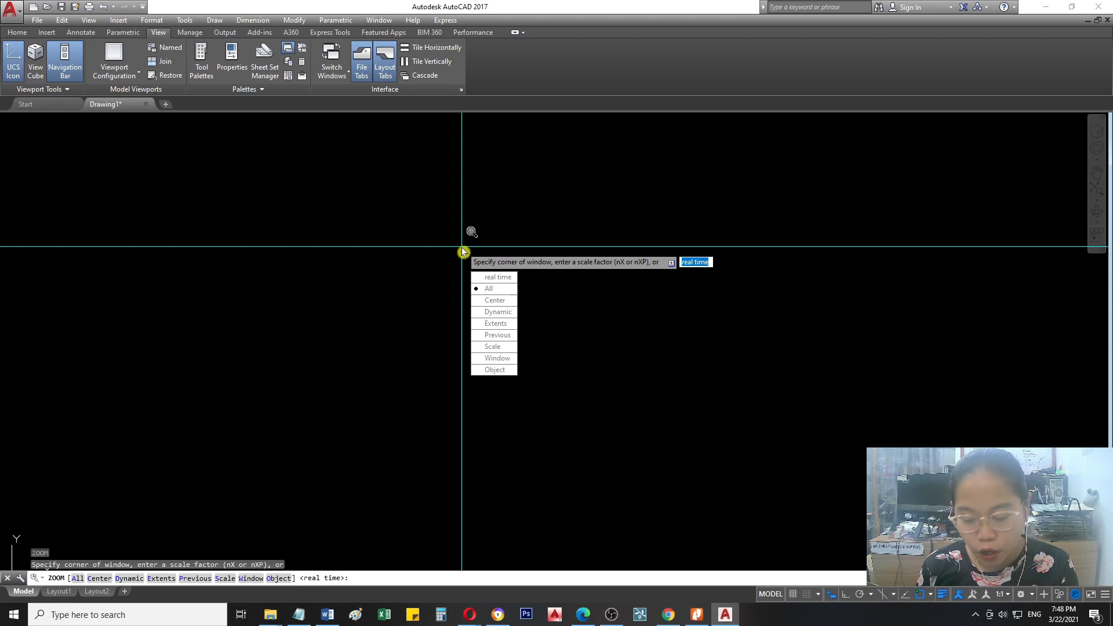
type("a")
key("Return")
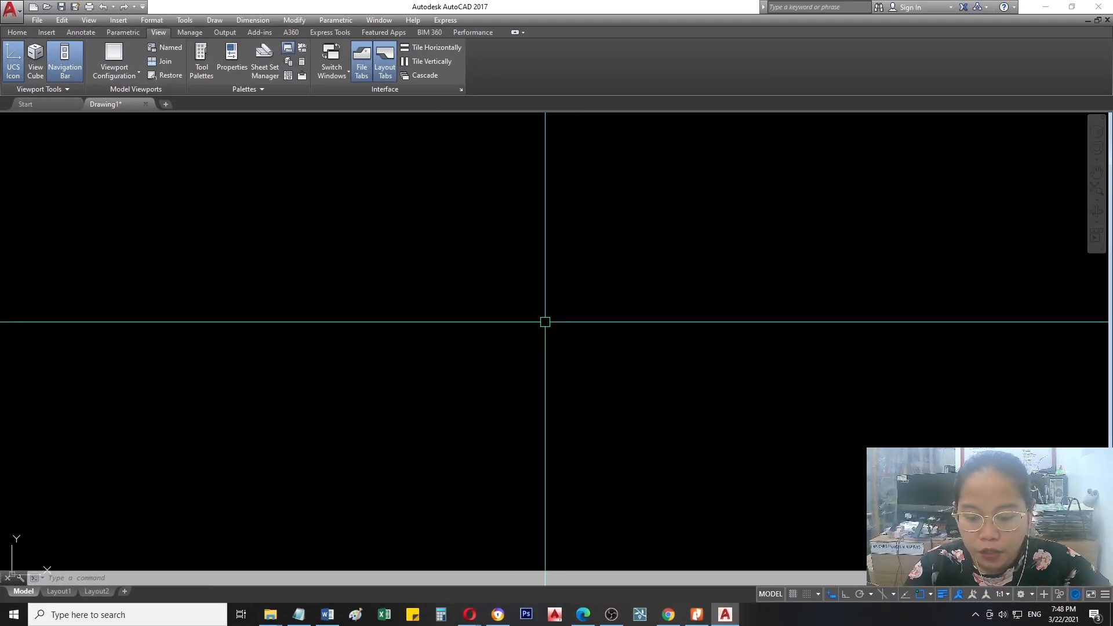
Bring up Save As for the drawing, look through the contents of the Documents folder, and dismiss it without saving.
left_click(40, 21)
left_click(42, 22)
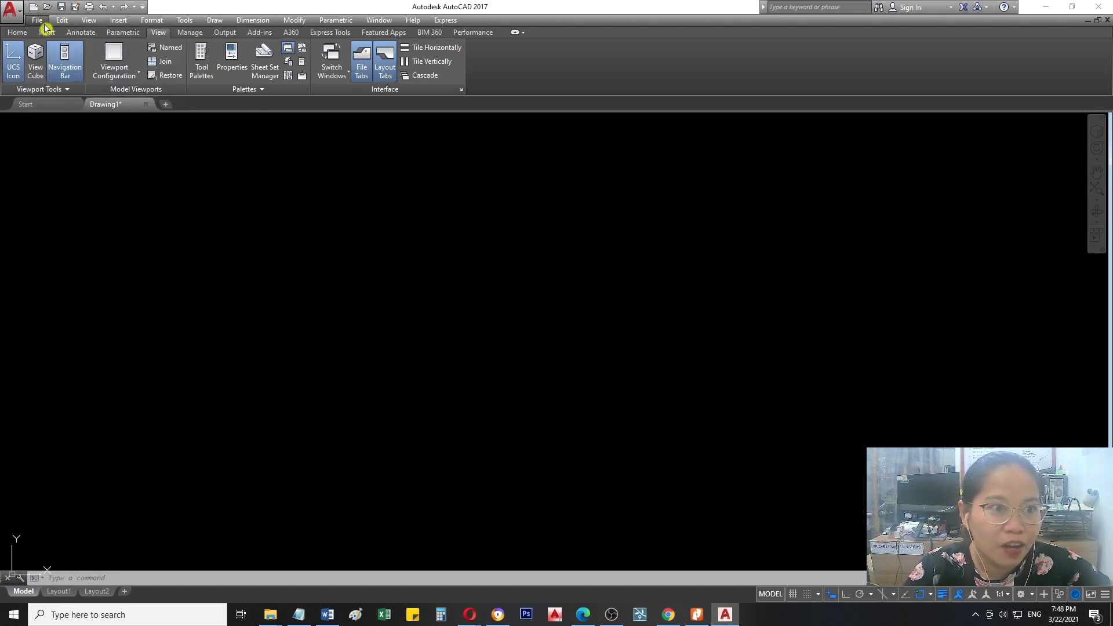
left_click(40, 21)
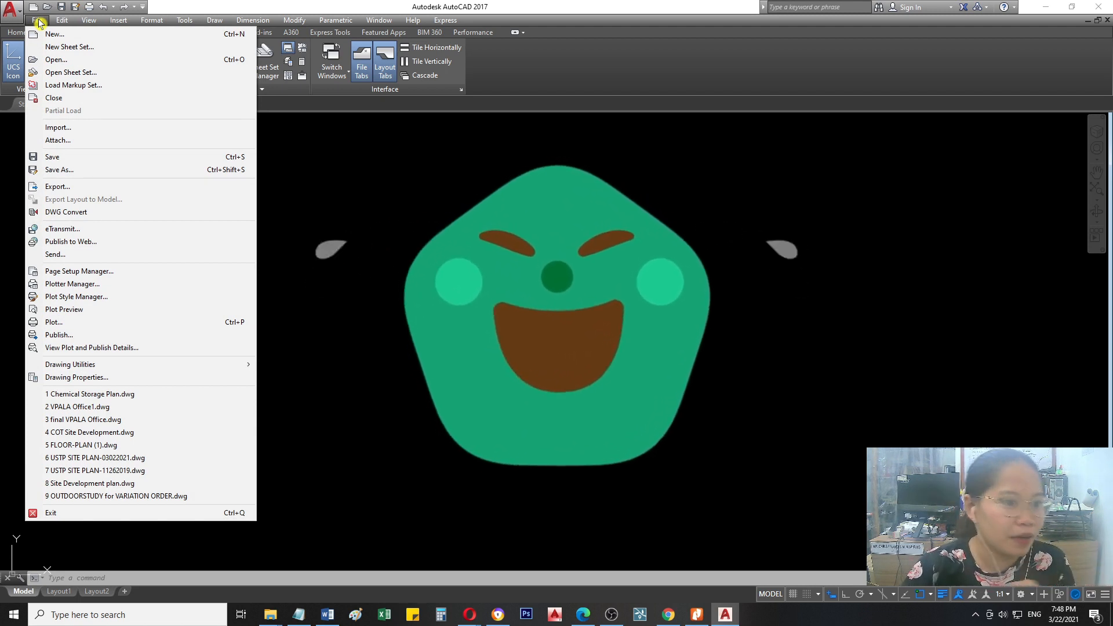
left_click(80, 170)
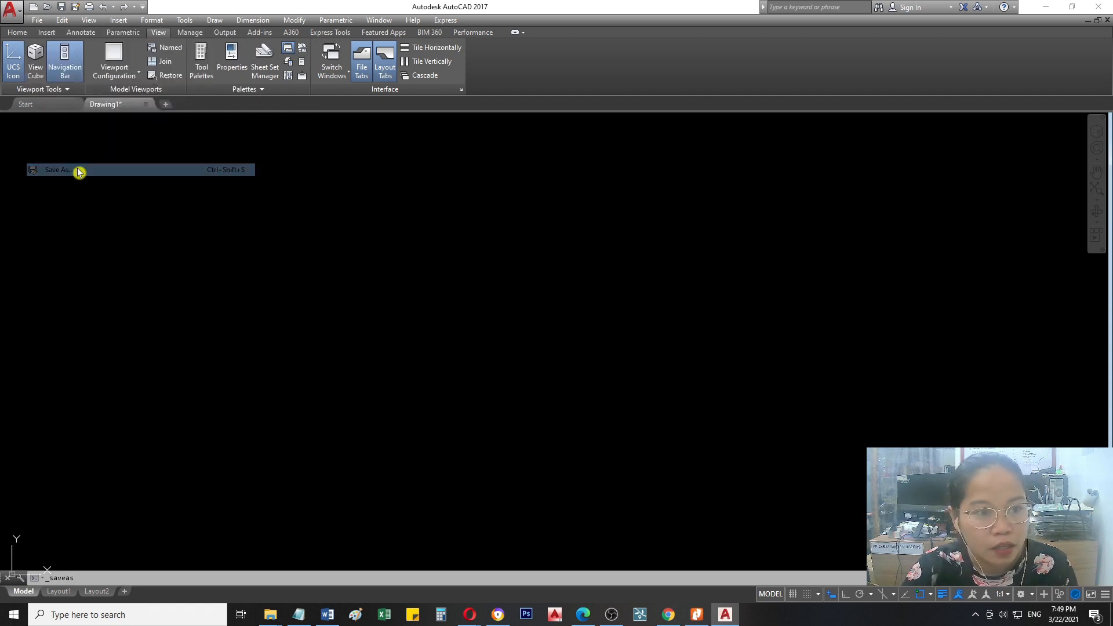
left_click_drag(583, 226, 584, 266)
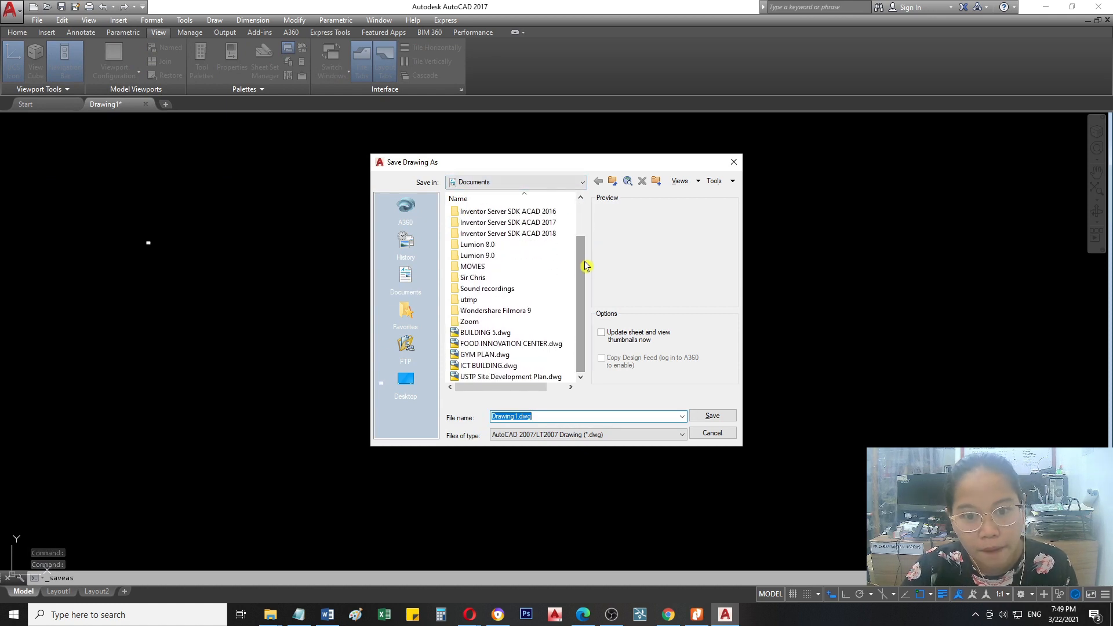
left_click(734, 165)
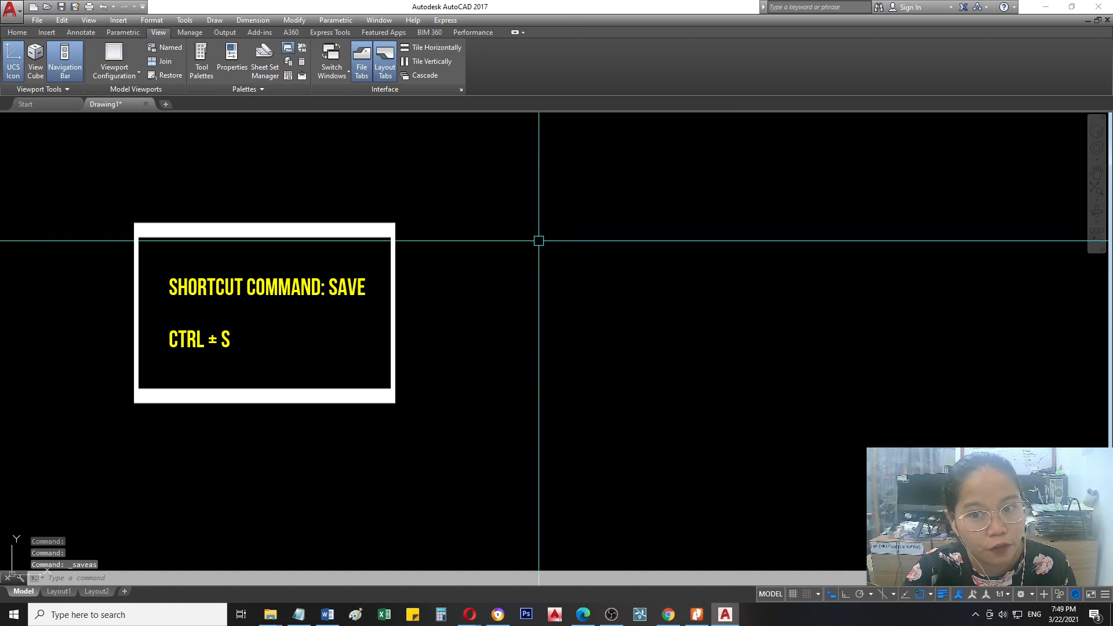
Start a quick save of the drawing, check the available save locations, and dismiss the dialog without saving.
key("ctrl+s")
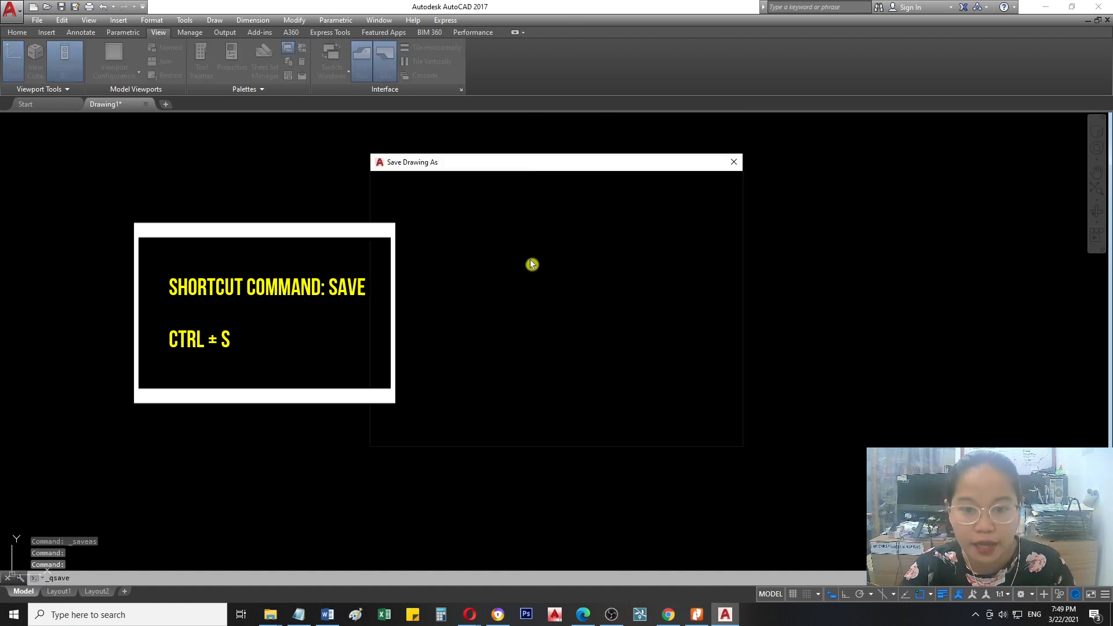
left_click(571, 184)
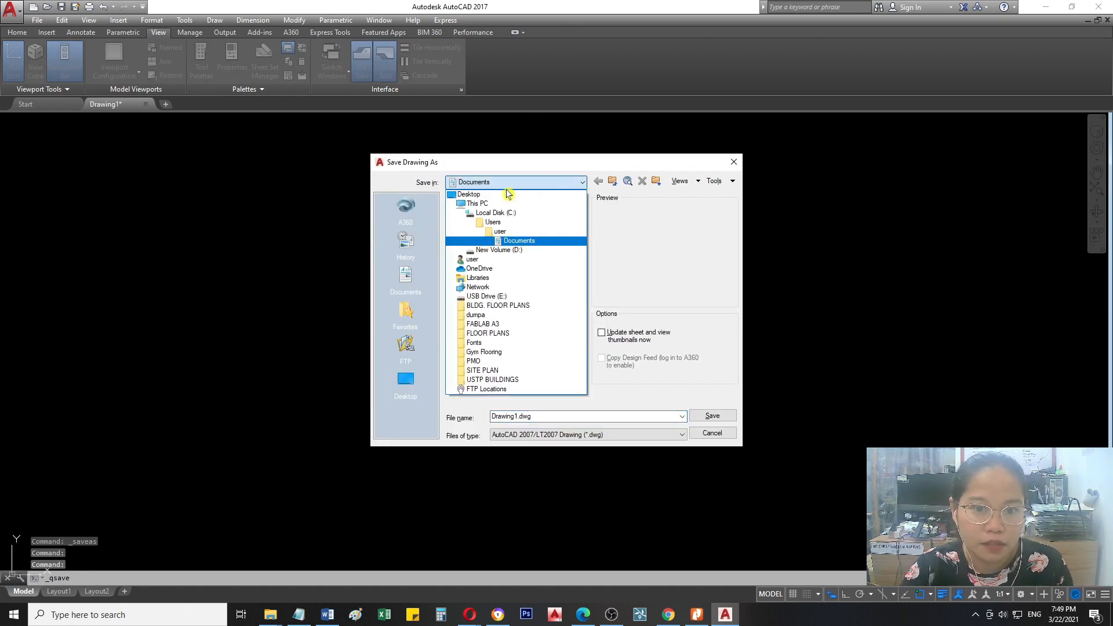
left_click(734, 164)
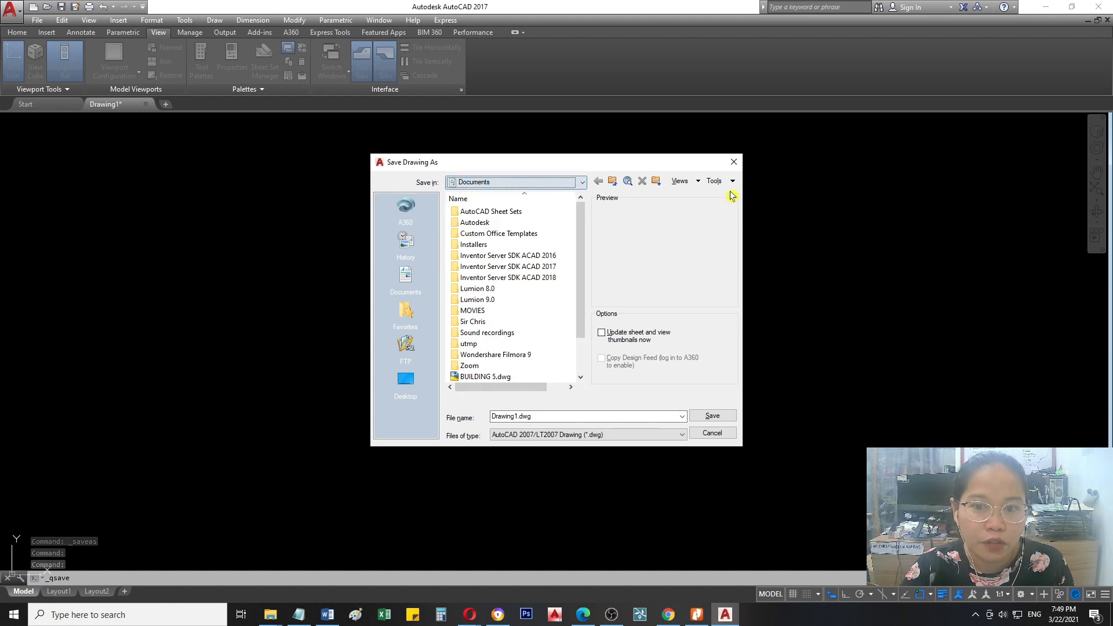
left_click(733, 165)
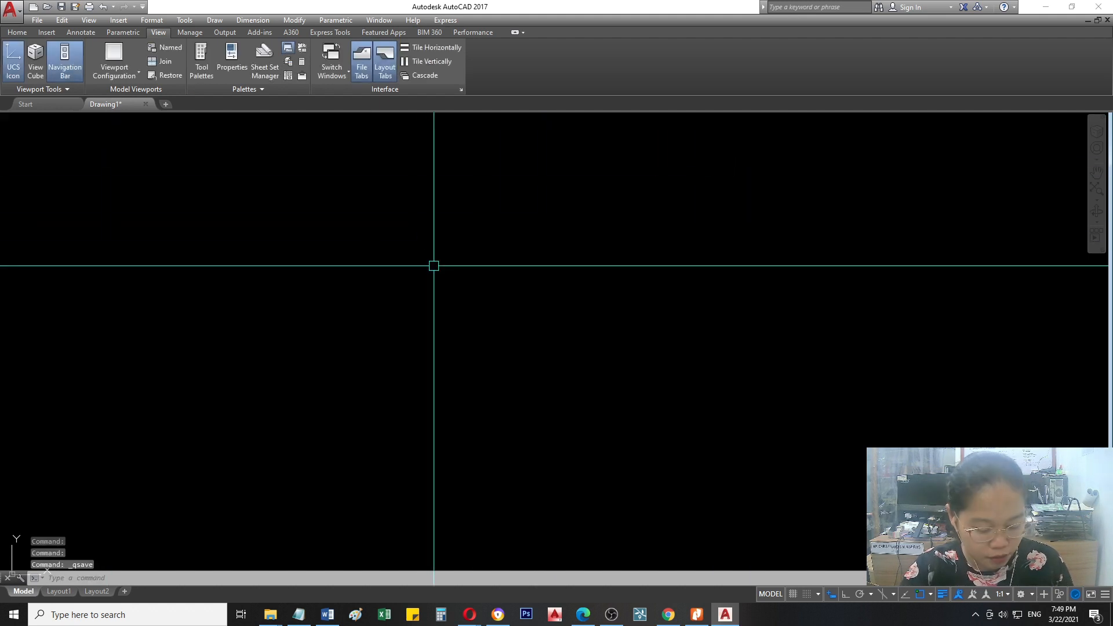
Start saving the drawing and create a new folder named AUTOCAD EDP in Documents as the save location.
key("ctrl+s")
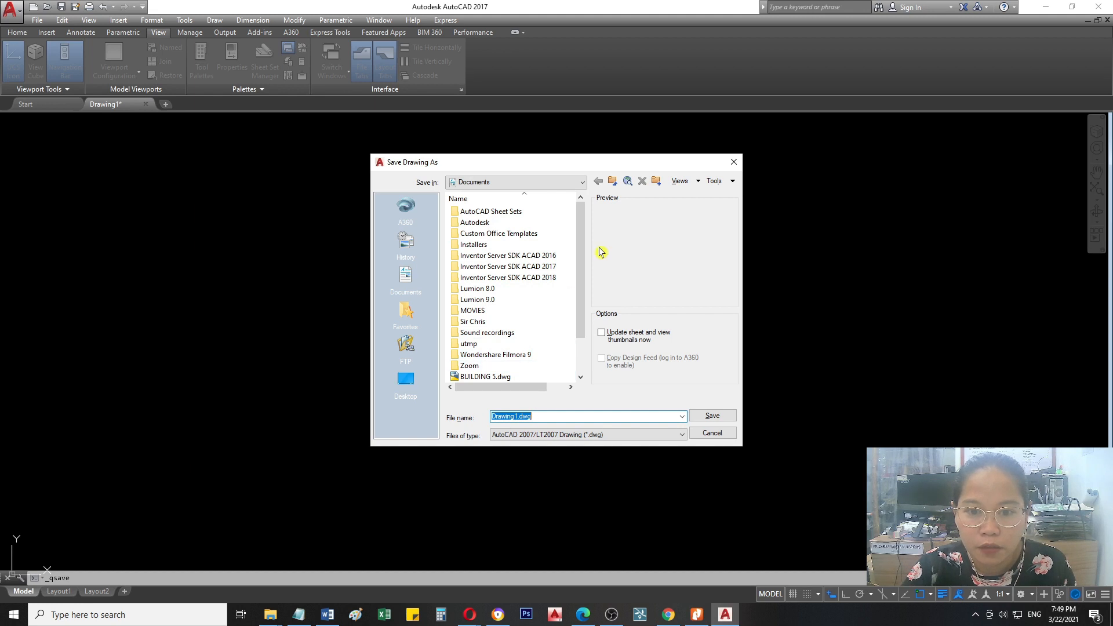
left_click(656, 182)
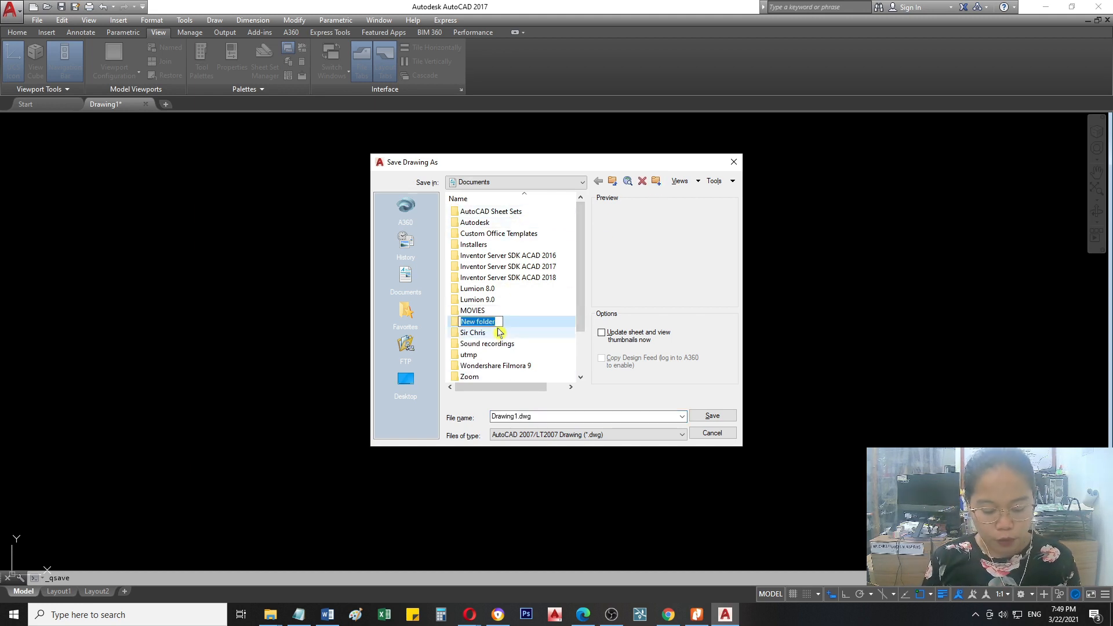
type("AUTOCAD")
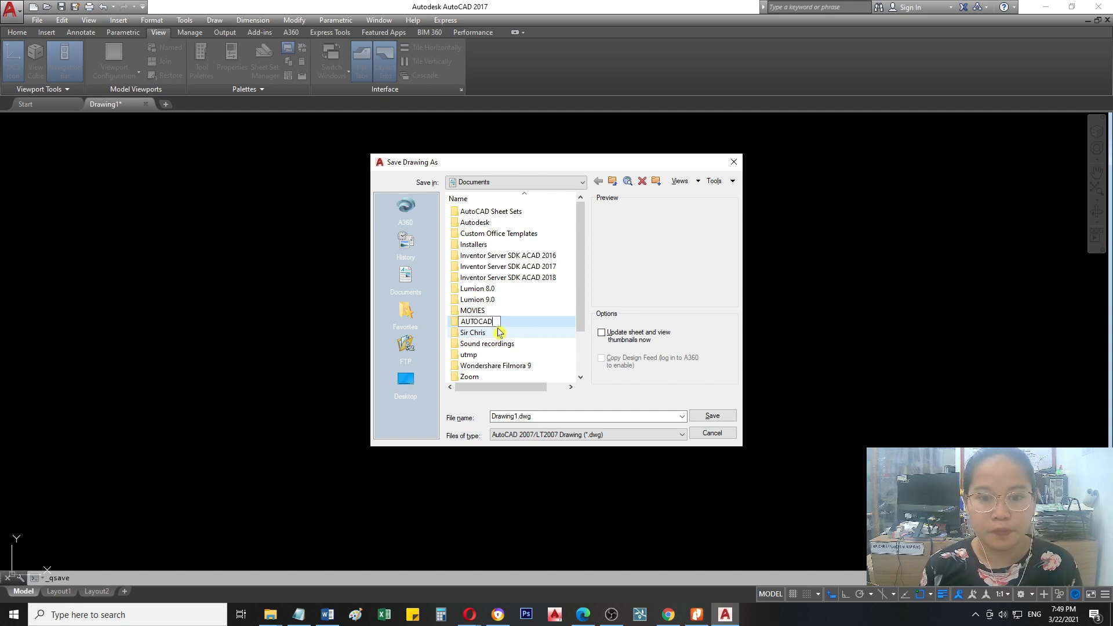
type(" EDP")
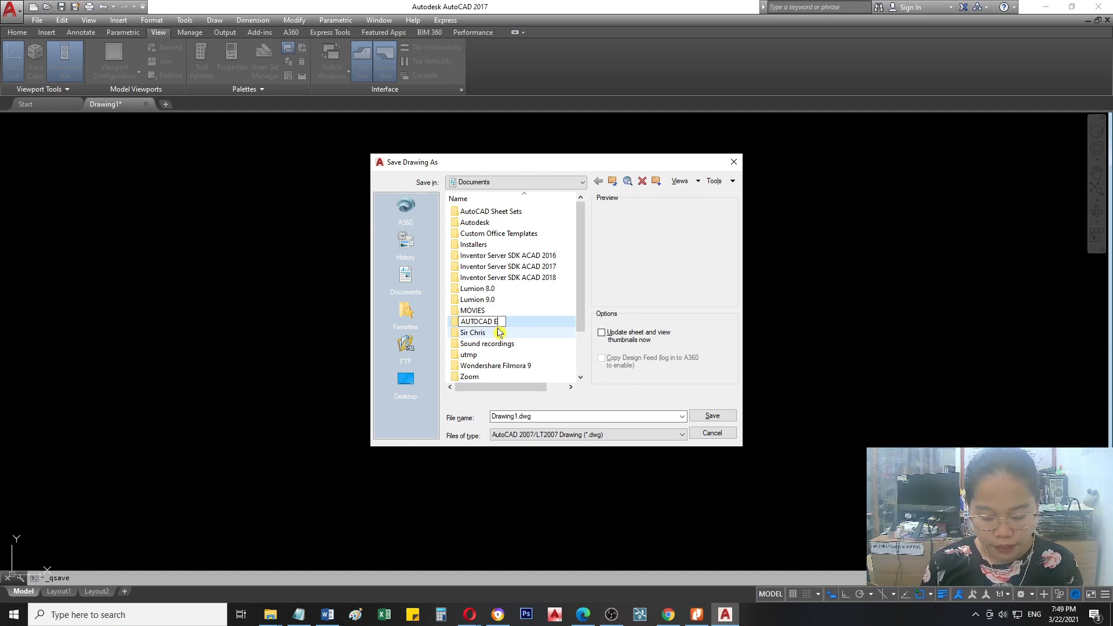
key("Return")
key("Return")
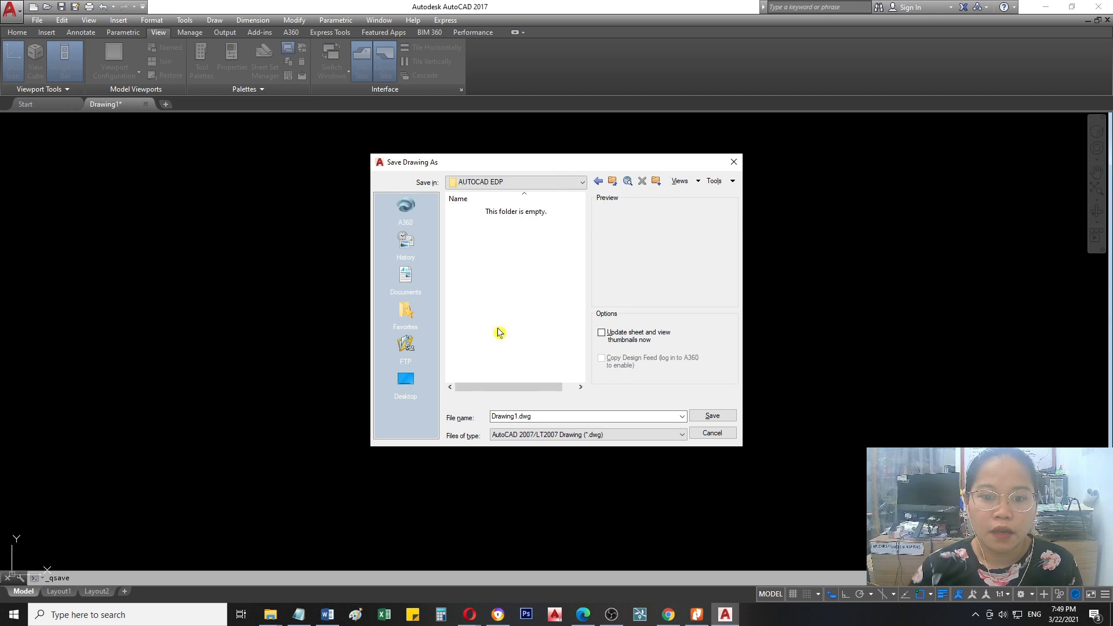
Save the drawing in the AUTOCAD EDP folder under the file name STARTING A DRAWING.
double_click(545, 416)
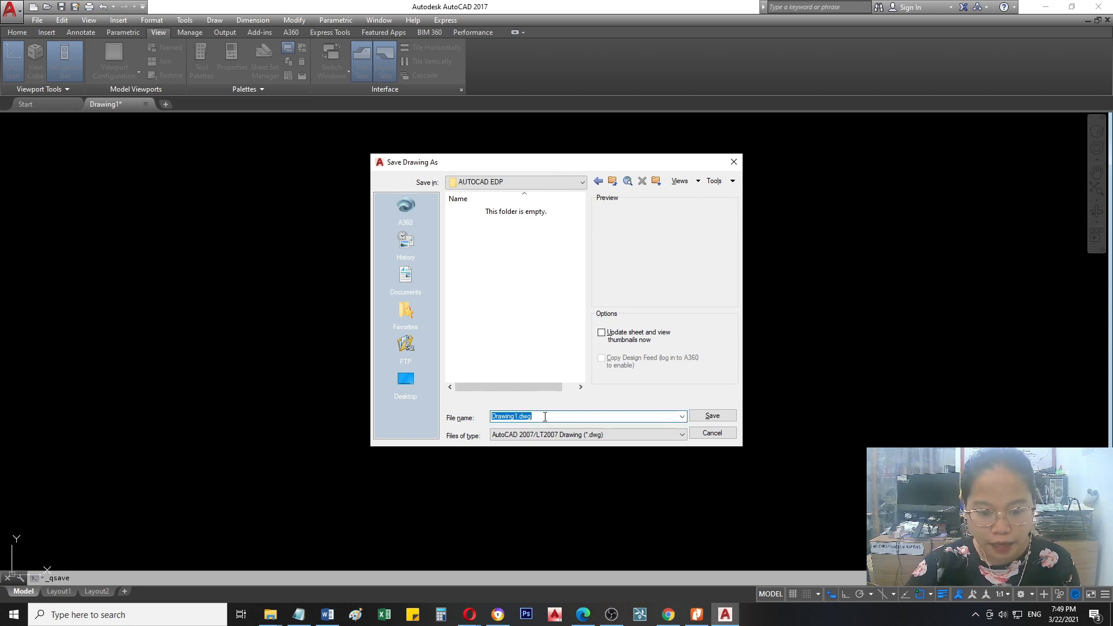
type("s")
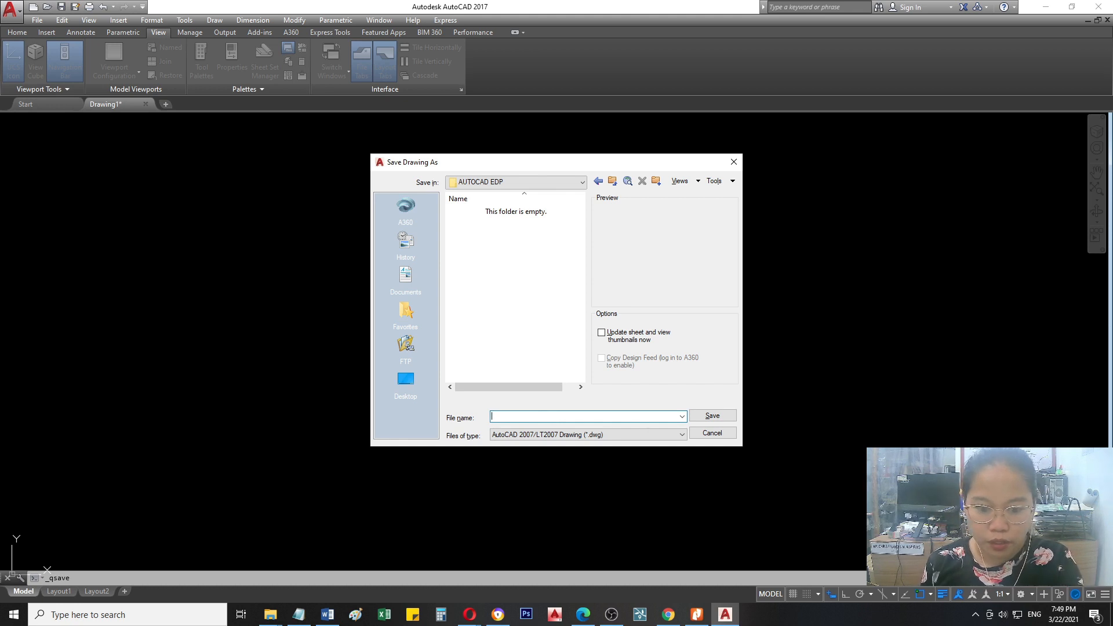
type("STA")
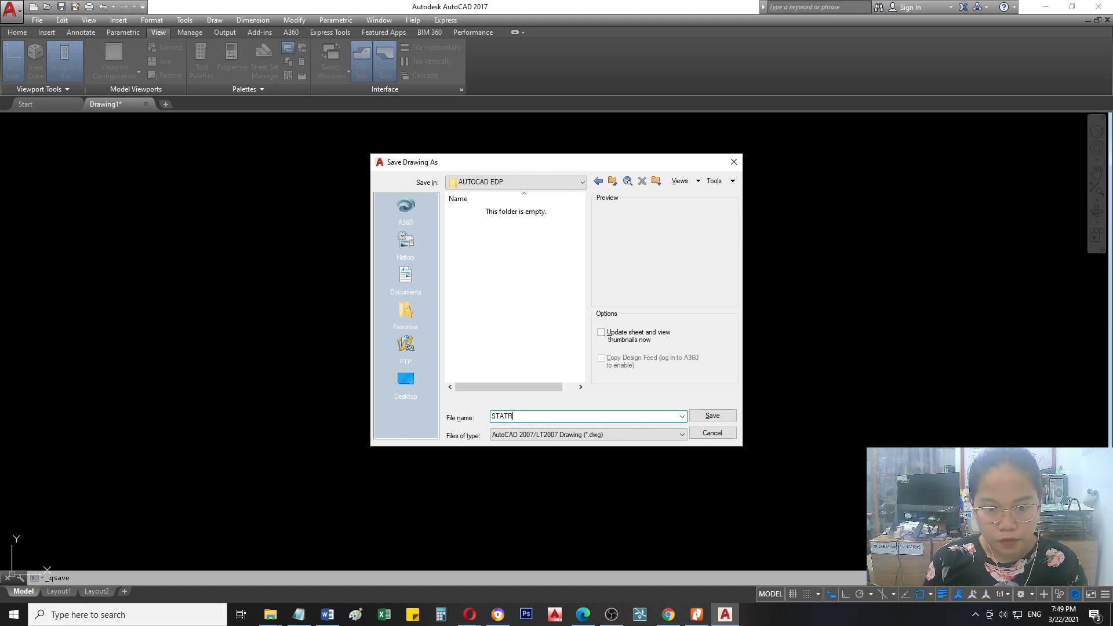
type("RTING A D")
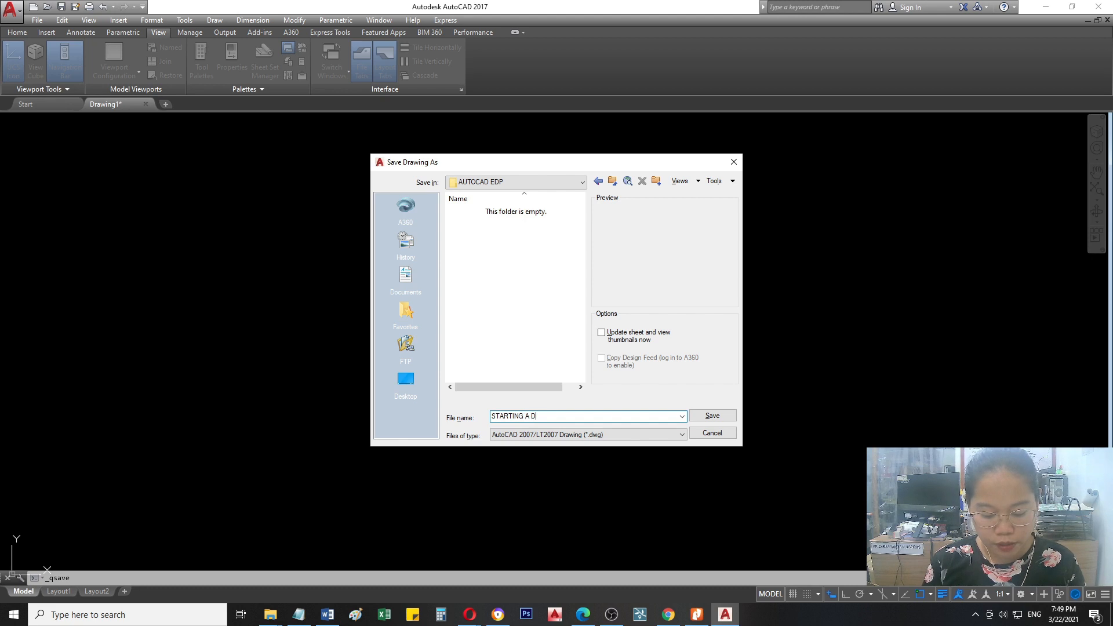
type("RAWING")
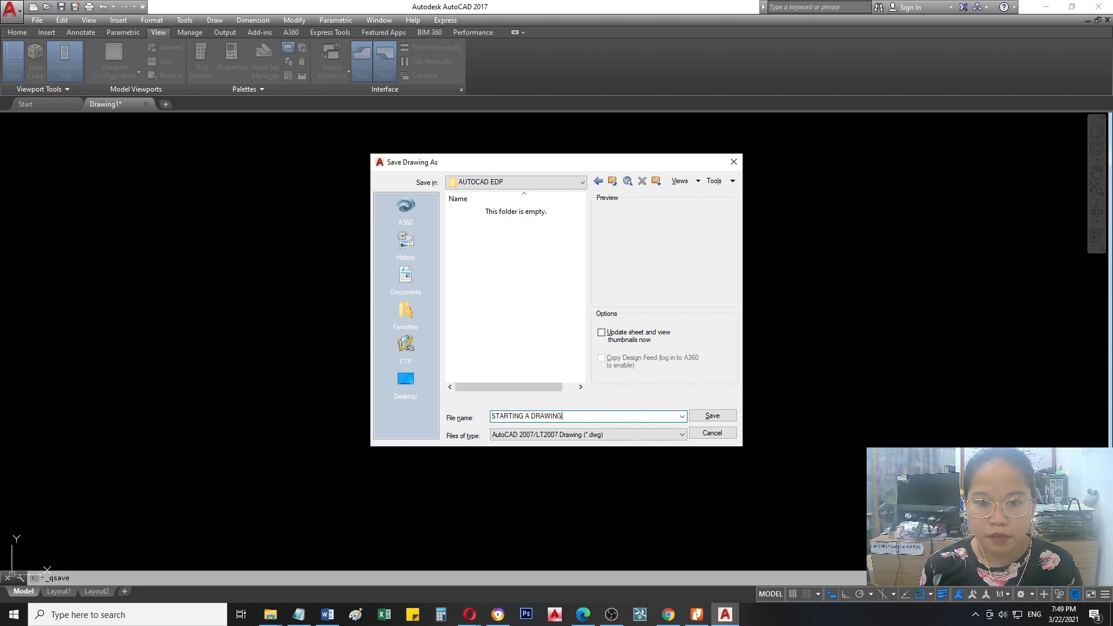
key("Return")
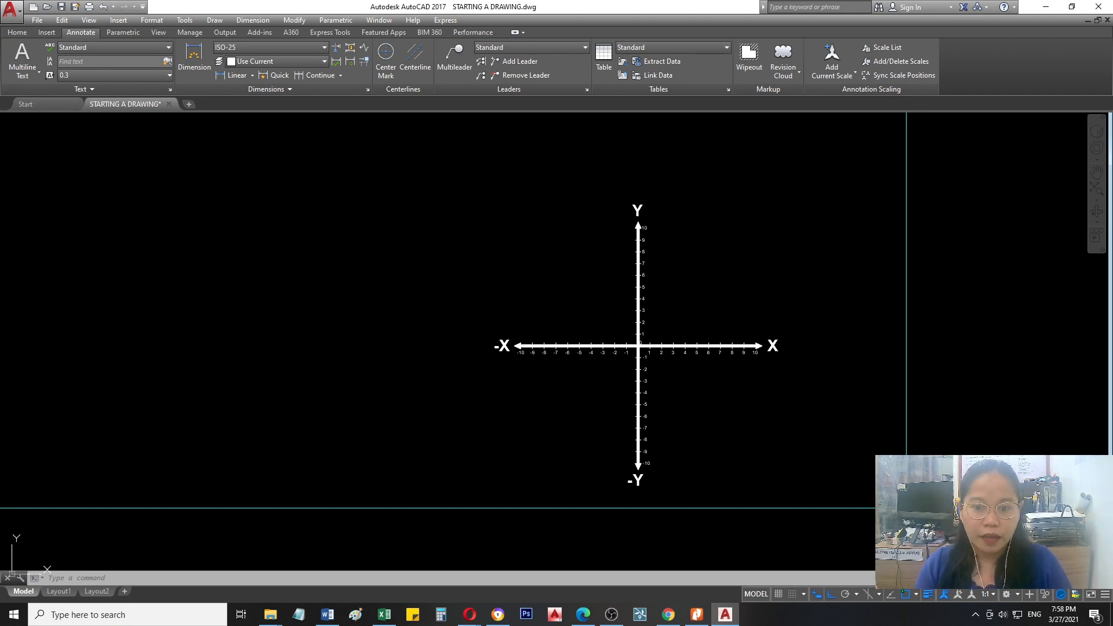
Examine the numbered X and Y axes and their 0 intersection in the blank coordinate diagram.
scroll(638, 353, "up", 6)
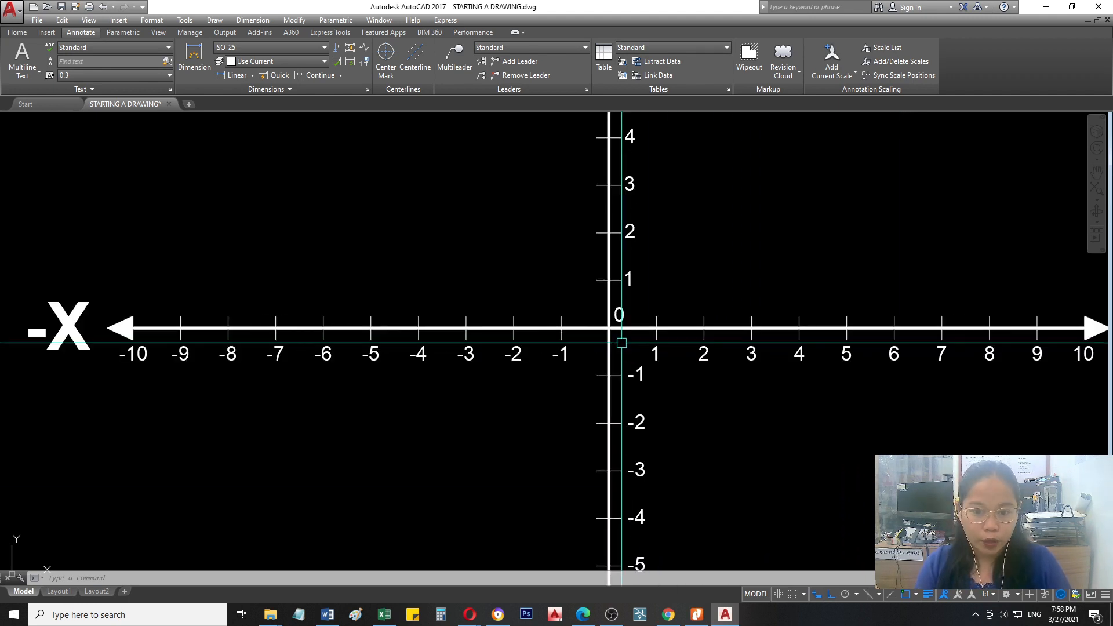
scroll(622, 342, "up", 4)
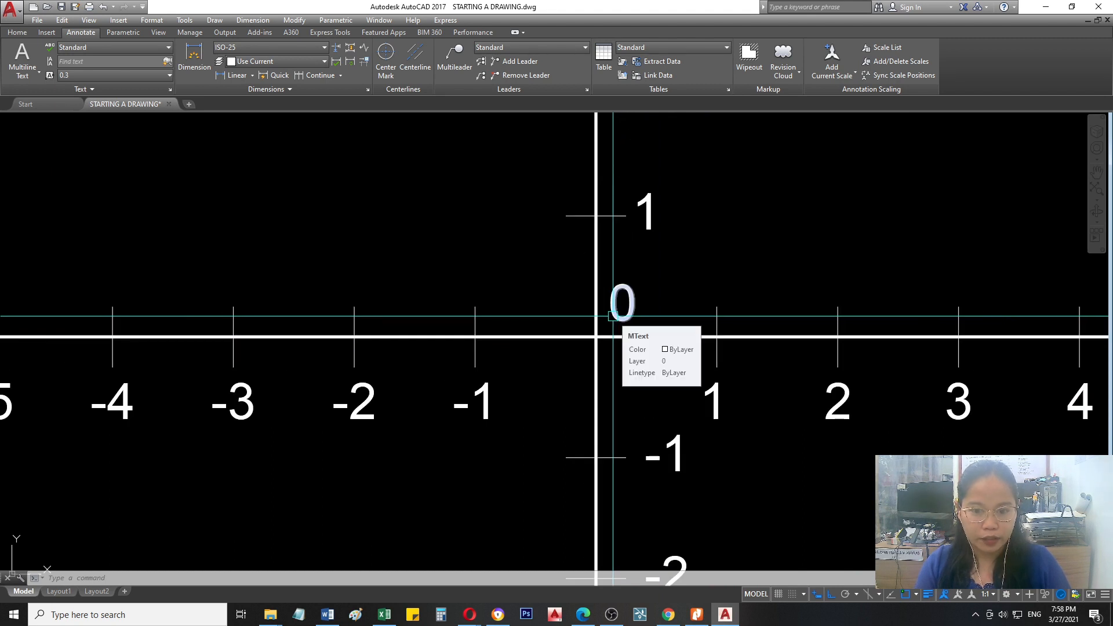
scroll(608, 318, "down", 2)
scroll(594, 336, "up", 4)
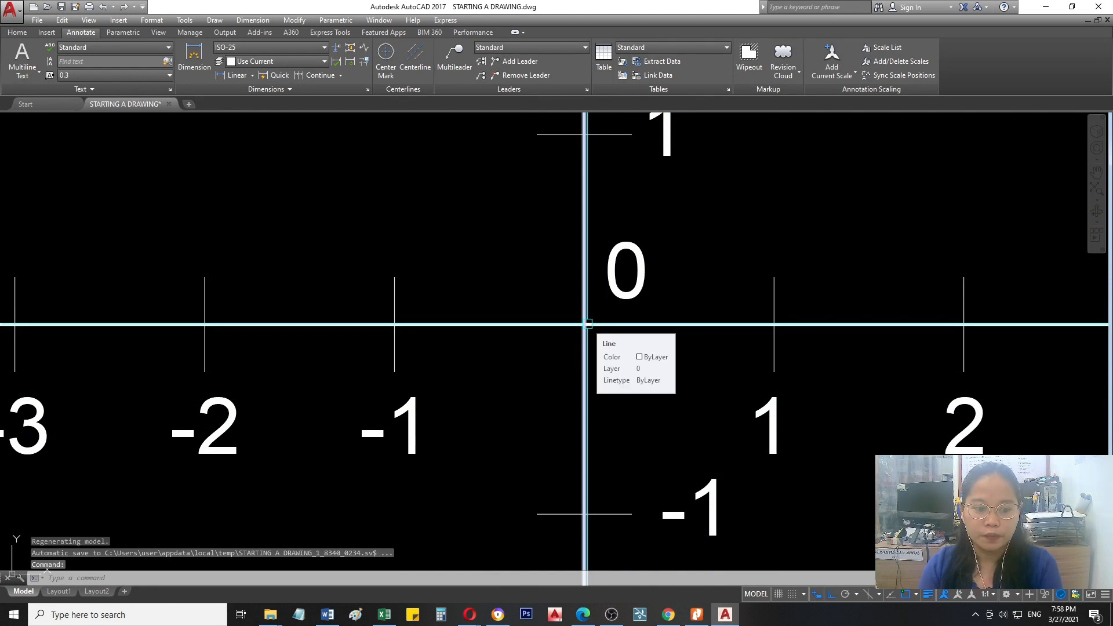
scroll(586, 324, "down", 8)
scroll(720, 323, "down", 2)
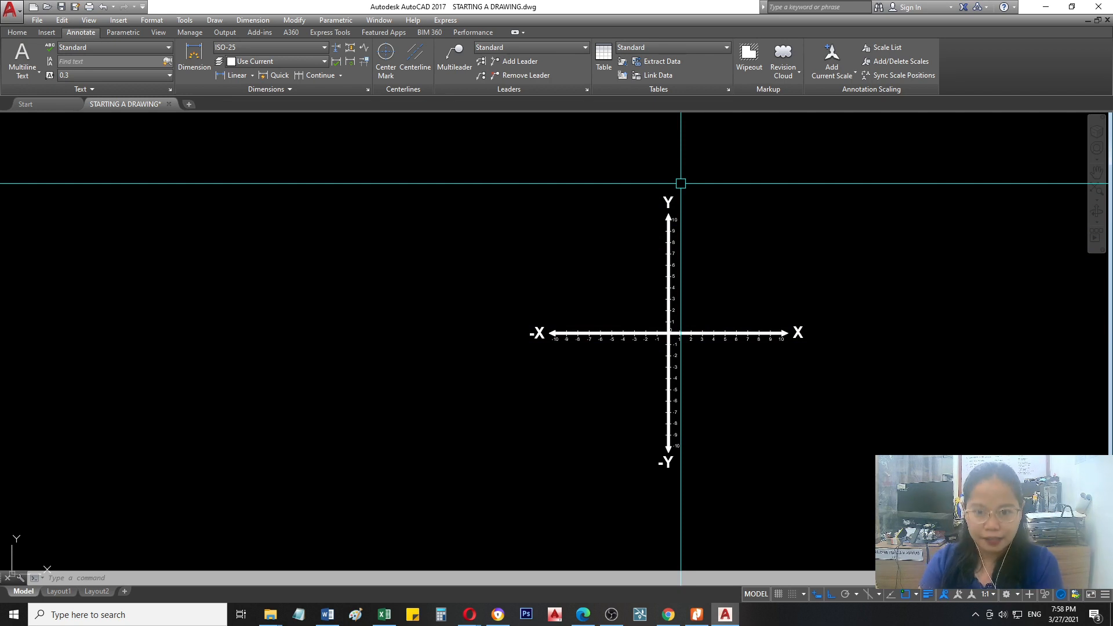
Examine the example line in the UNDERSTANDING X,Y COORDINATES SYSTEM diagram, including its (9,6) endpoint label.
scroll(670, 360, "down", 5)
scroll(670, 360, "up", 4)
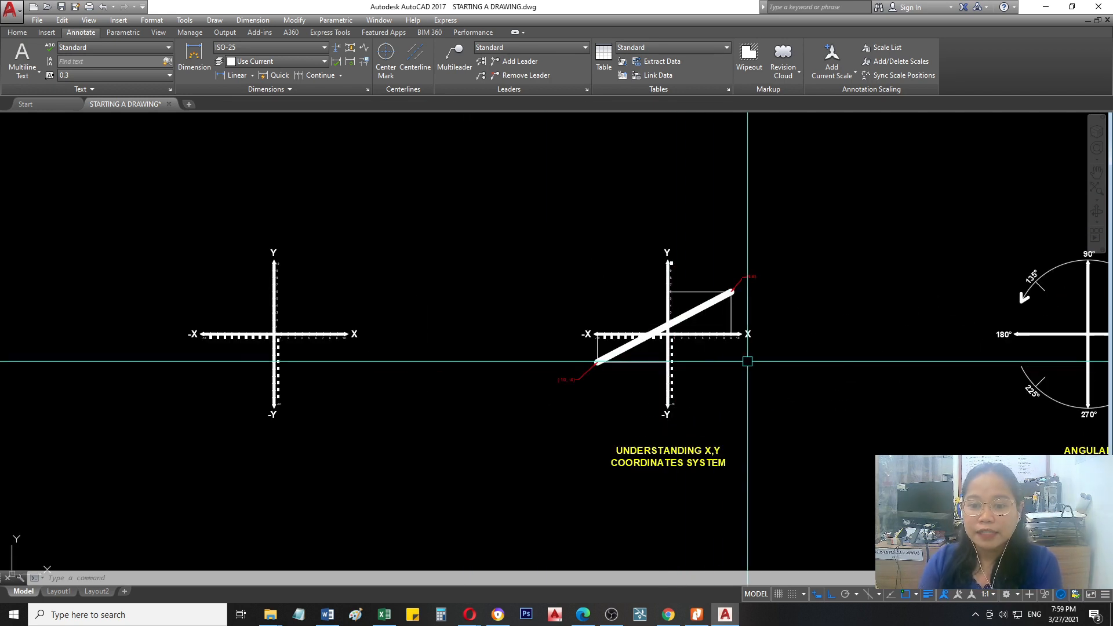
scroll(762, 383, "up", 2)
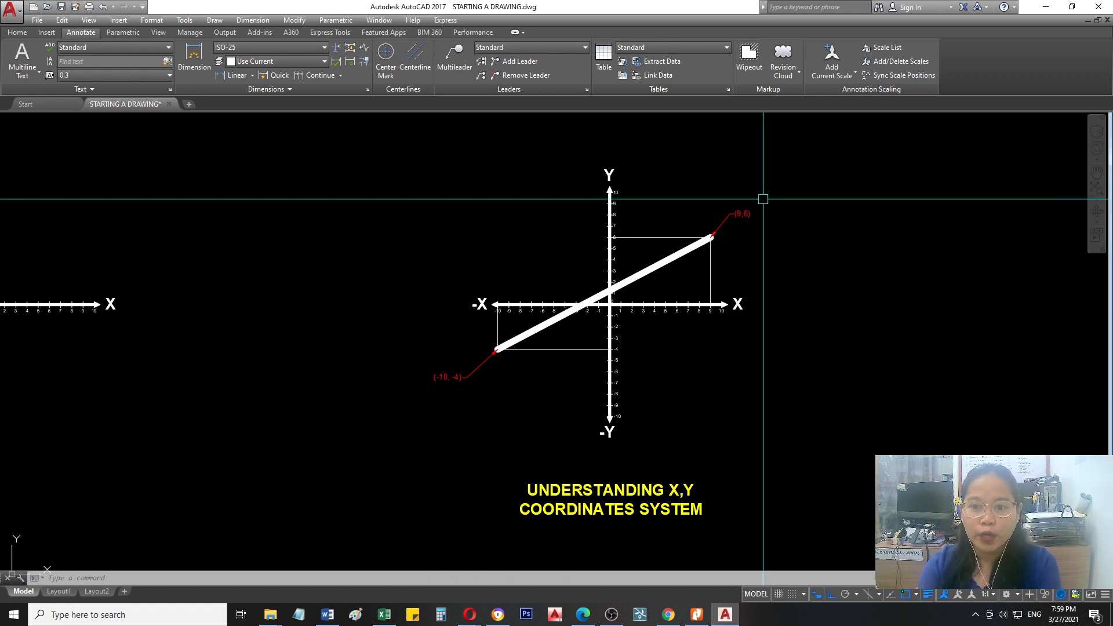
scroll(719, 210, "up", 5)
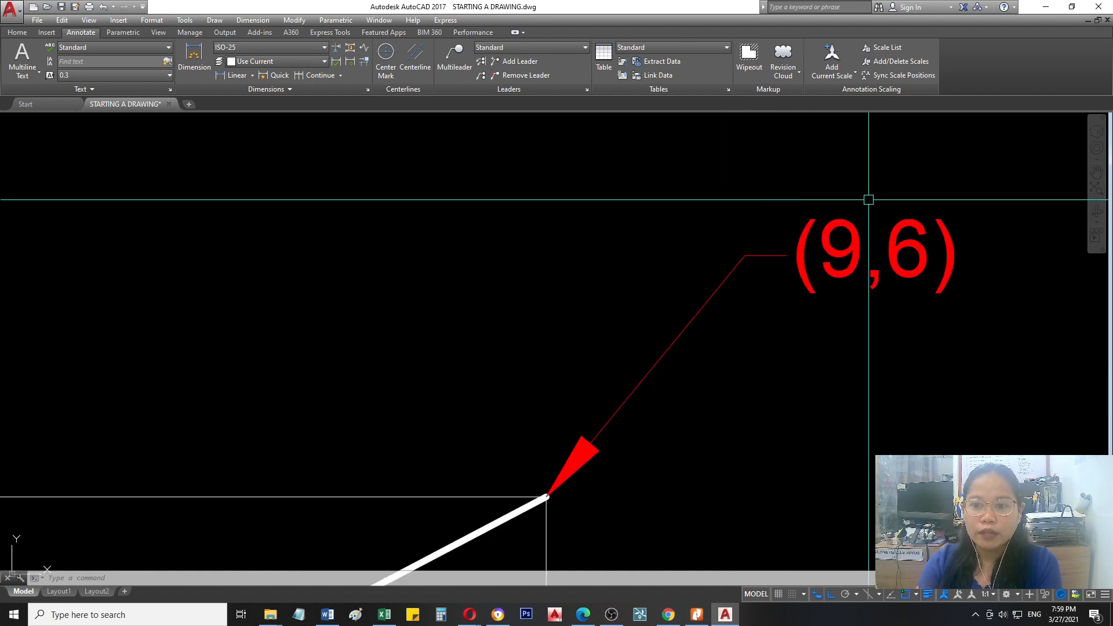
scroll(747, 201, "down", 5)
middle_click_drag(695, 298, 700, 288)
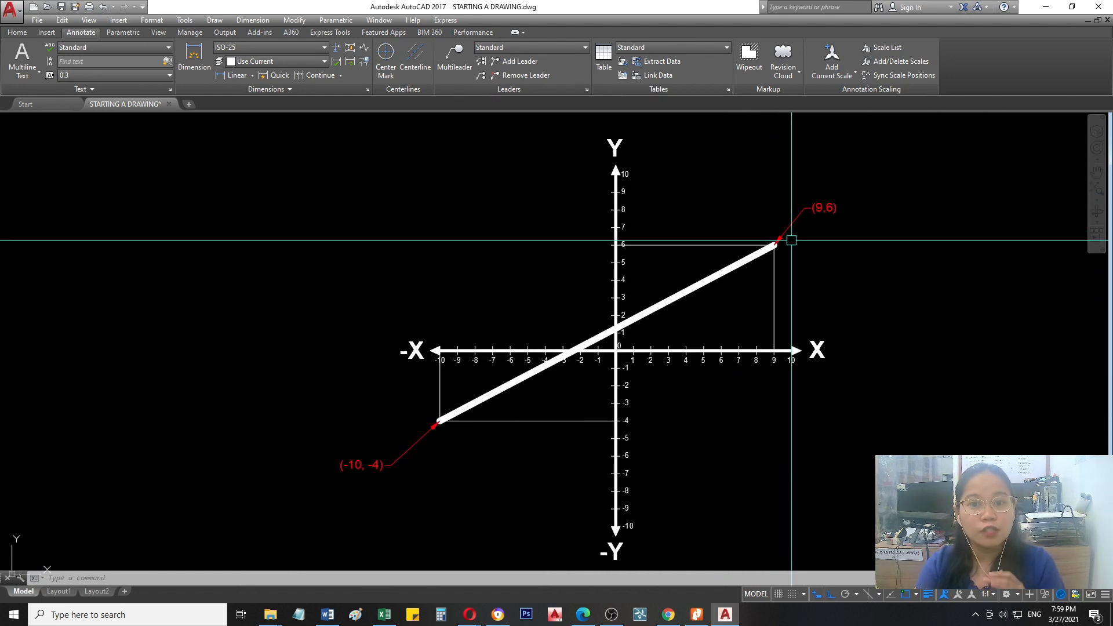
scroll(820, 221, "up", 8)
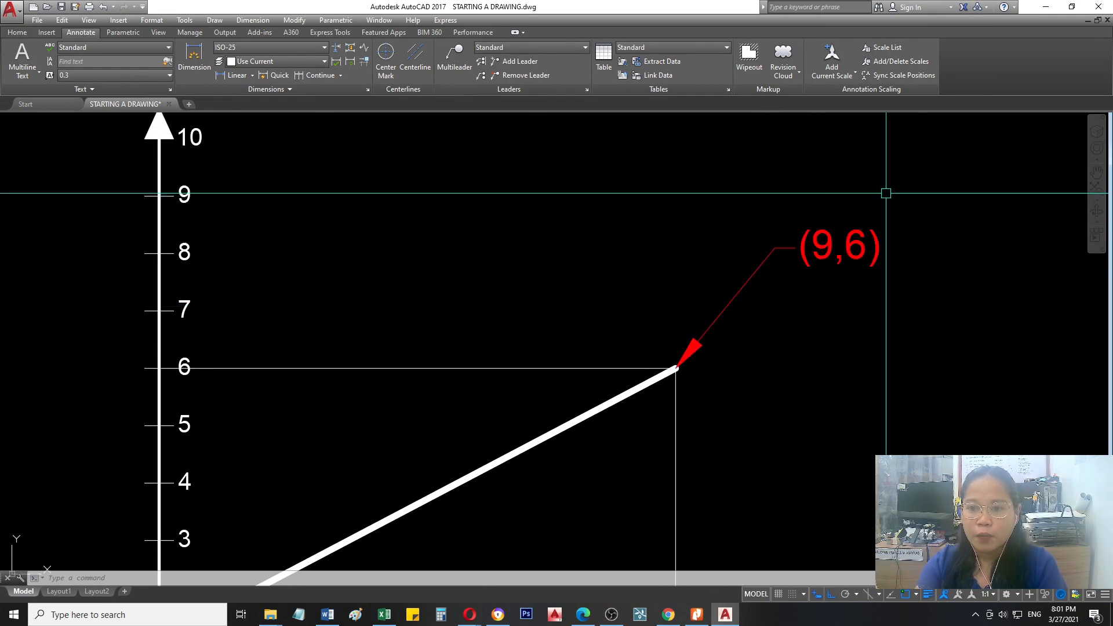
scroll(918, 275, "down", 7)
scroll(915, 204, "up", 10)
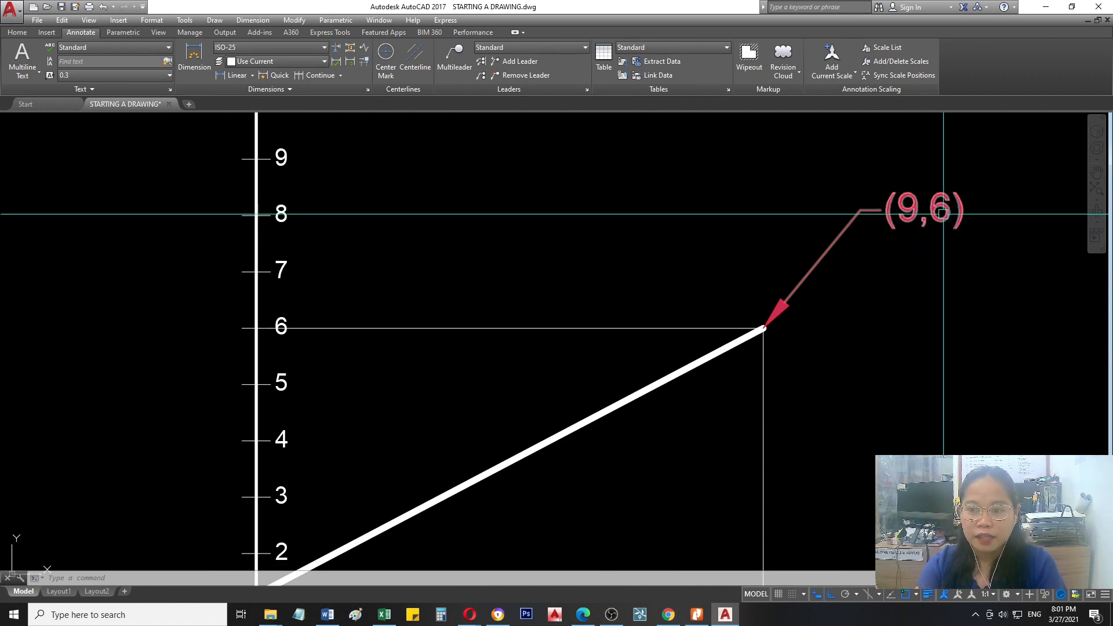
Compare the blank X and Y axes with the (9,6) endpoint of the example line.
scroll(903, 224, "down", 6)
middle_click_drag(672, 337, 764, 330)
scroll(603, 308, "up", 8)
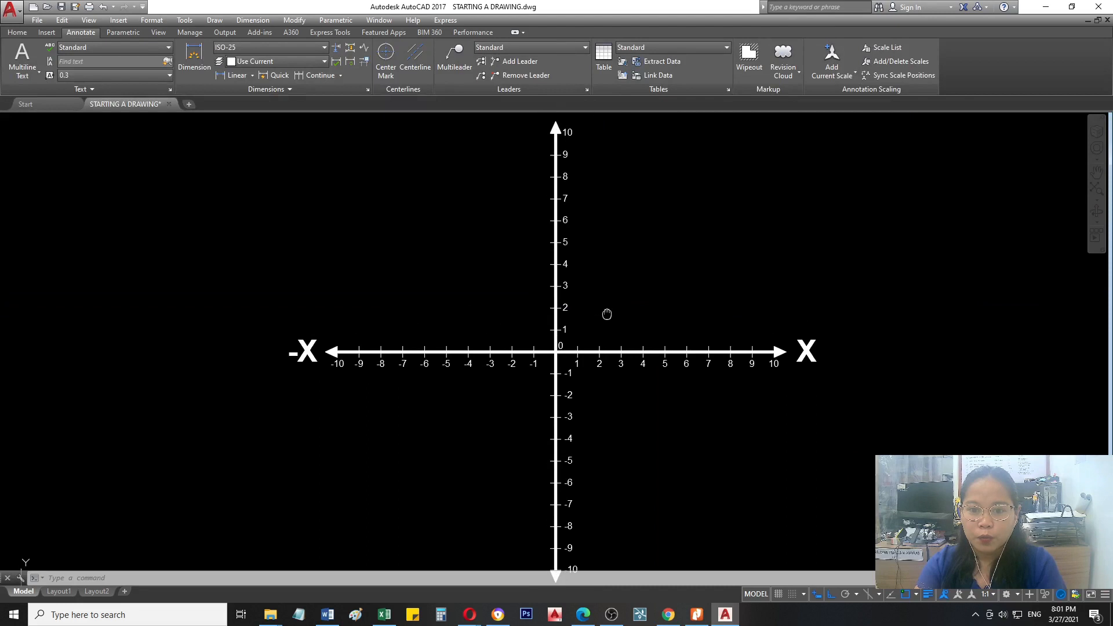
scroll(653, 398, "down", 4)
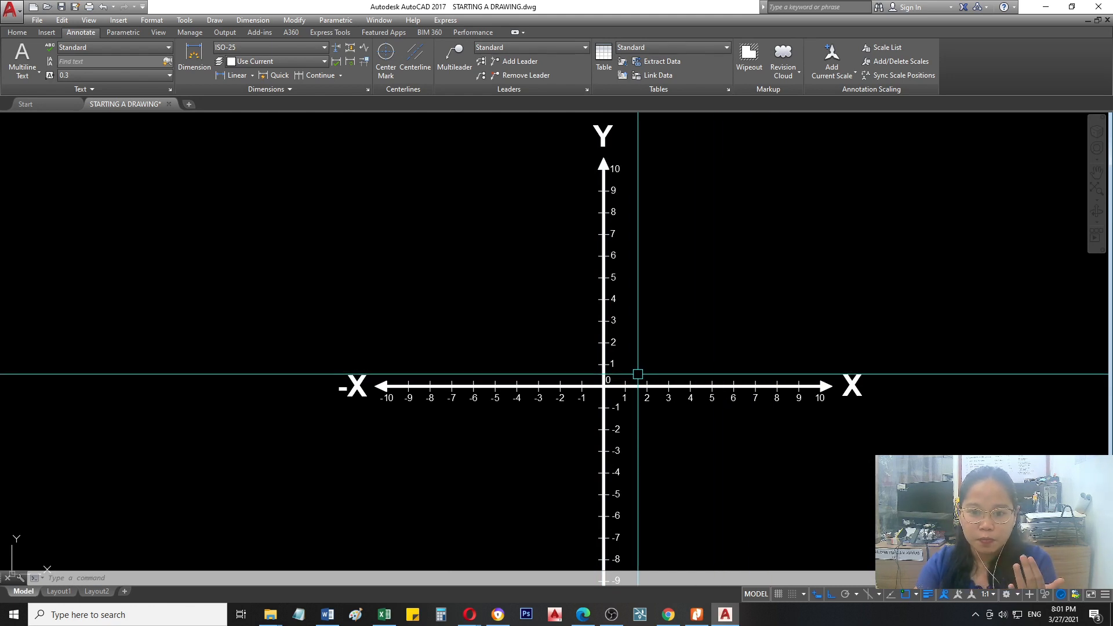
middle_click_drag(913, 329, 374, 319)
middle_click_drag(1002, 340, 514, 347)
middle_click_drag(858, 345, 700, 359)
scroll(895, 223, "up", 4)
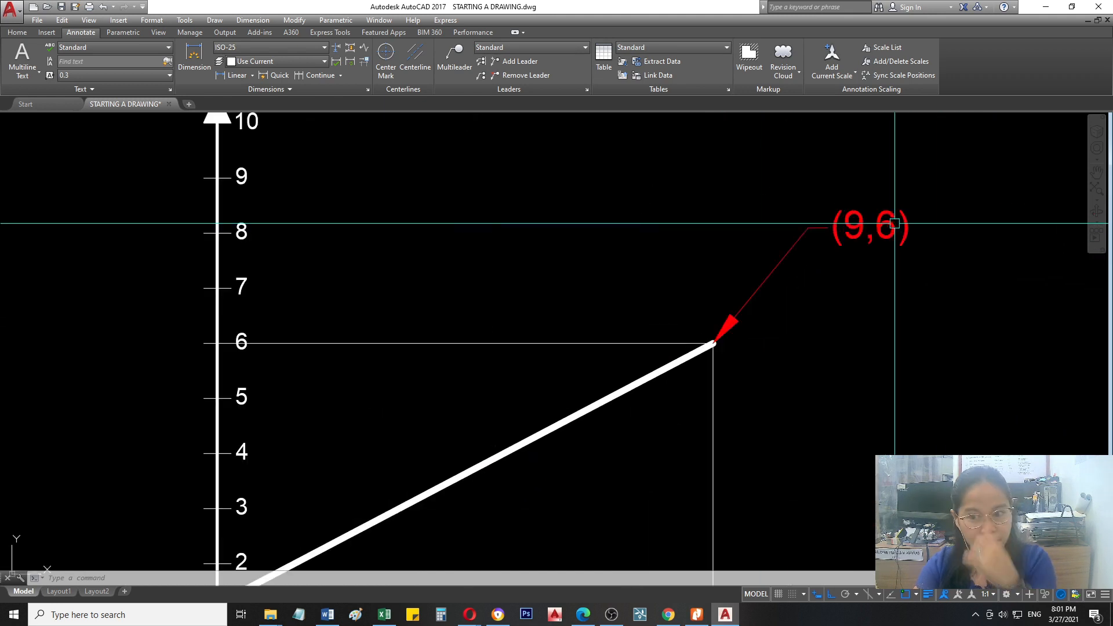
On the blank axes, draw a line from 9 on the X axis up to Y 6 and across to 6 on the Y axis.
scroll(895, 224, "down", 8)
middle_click_drag(675, 301, 724, 311)
scroll(733, 257, "up", 7)
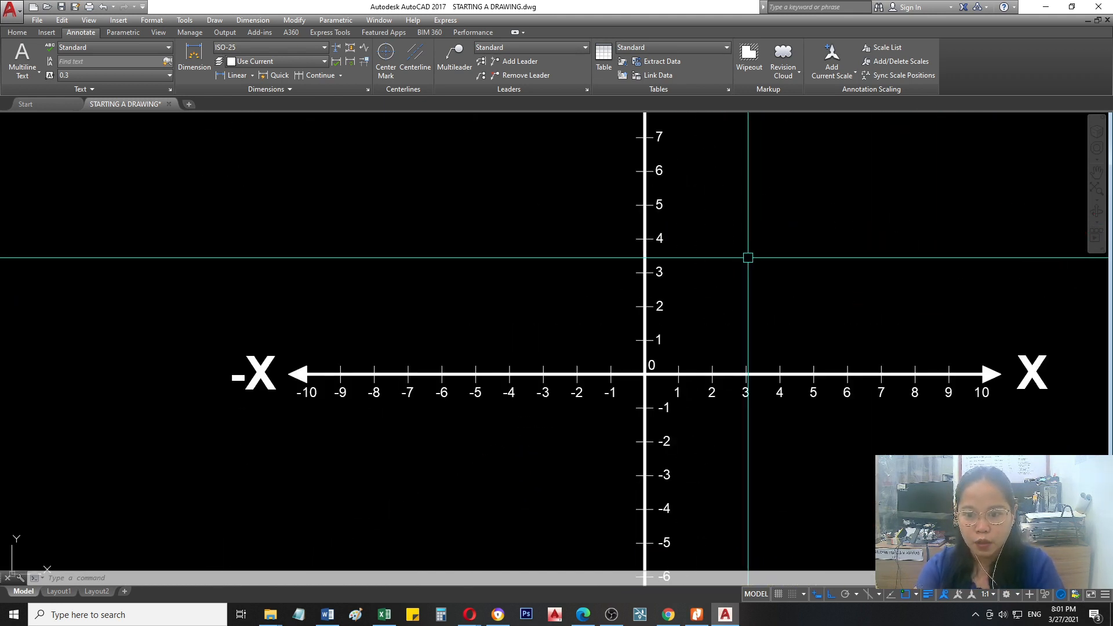
middle_click_drag(781, 291, 693, 308)
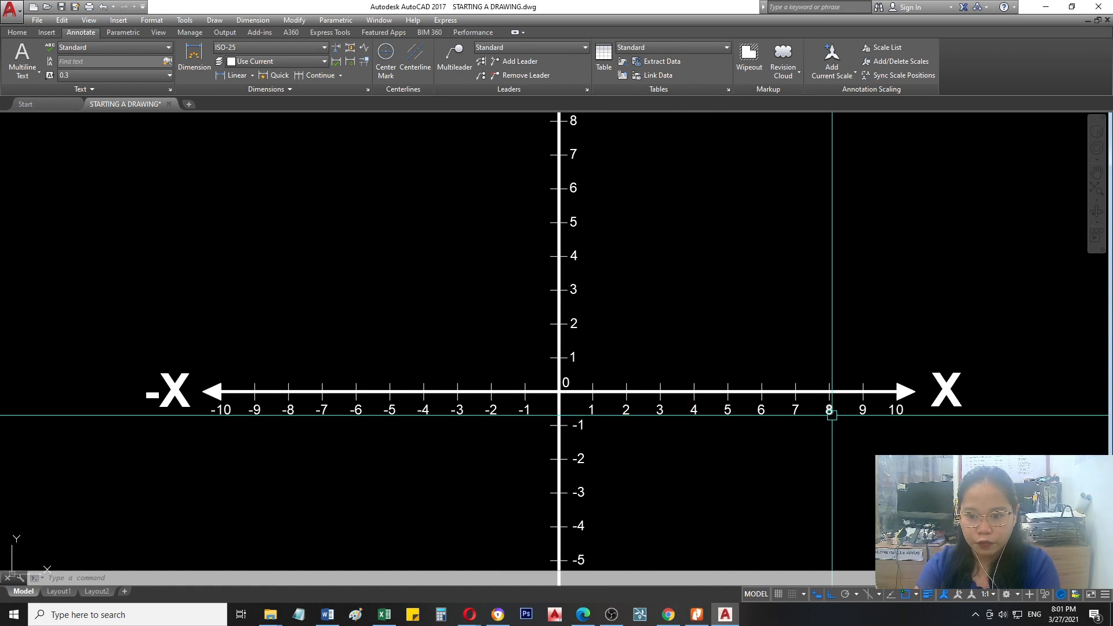
type("l")
key("Return")
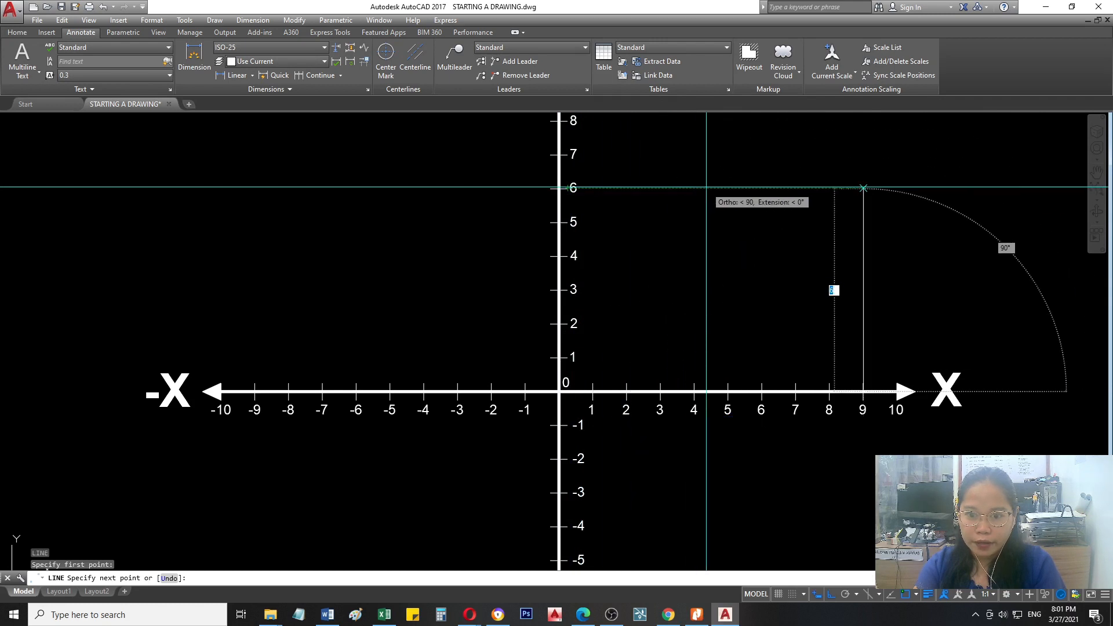
left_click(863, 188)
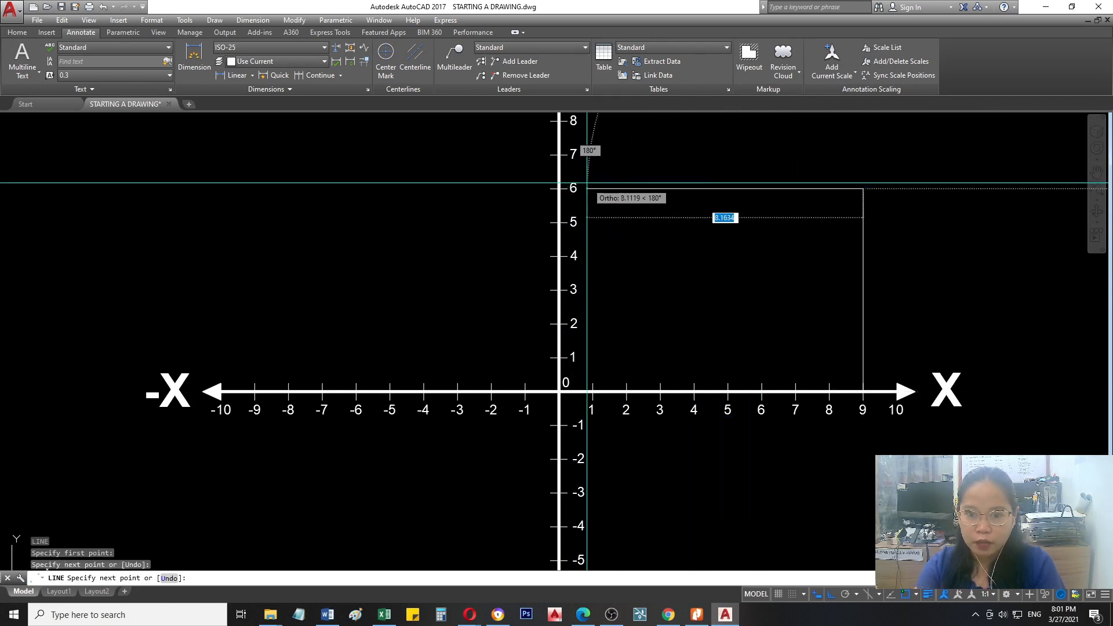
left_click(559, 188)
key("Return")
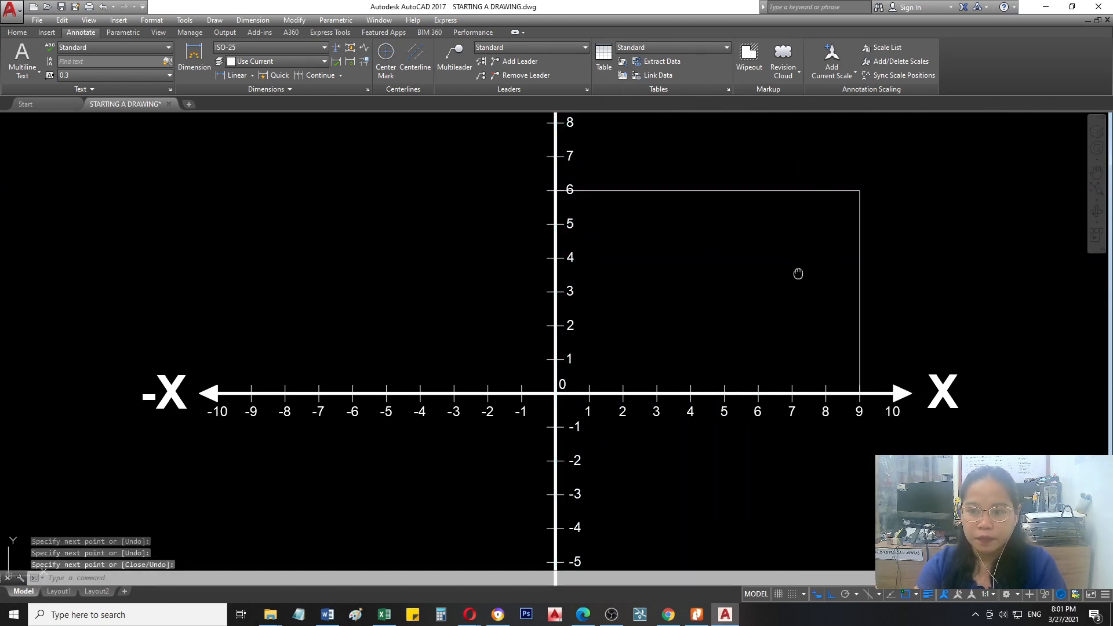
Draw a small circle centred on the corner of the guide lines at point (9,6).
middle_click_drag(807, 264, 693, 320)
type("c")
key("Return")
left_click(749, 245)
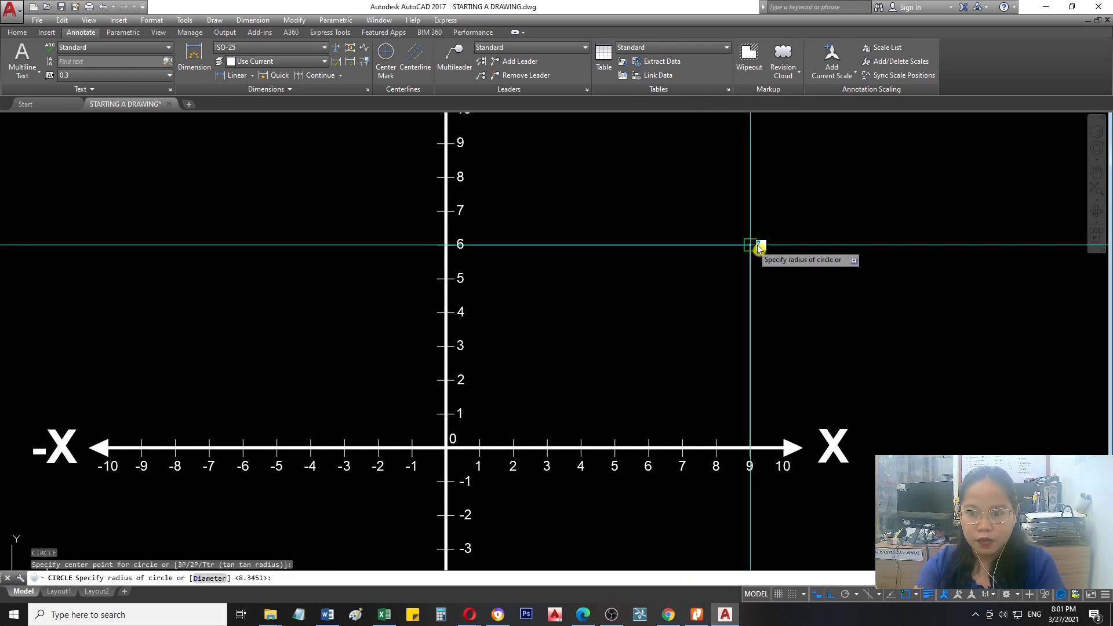
left_click(763, 245)
key("Return")
key("Escape")
key("Escape")
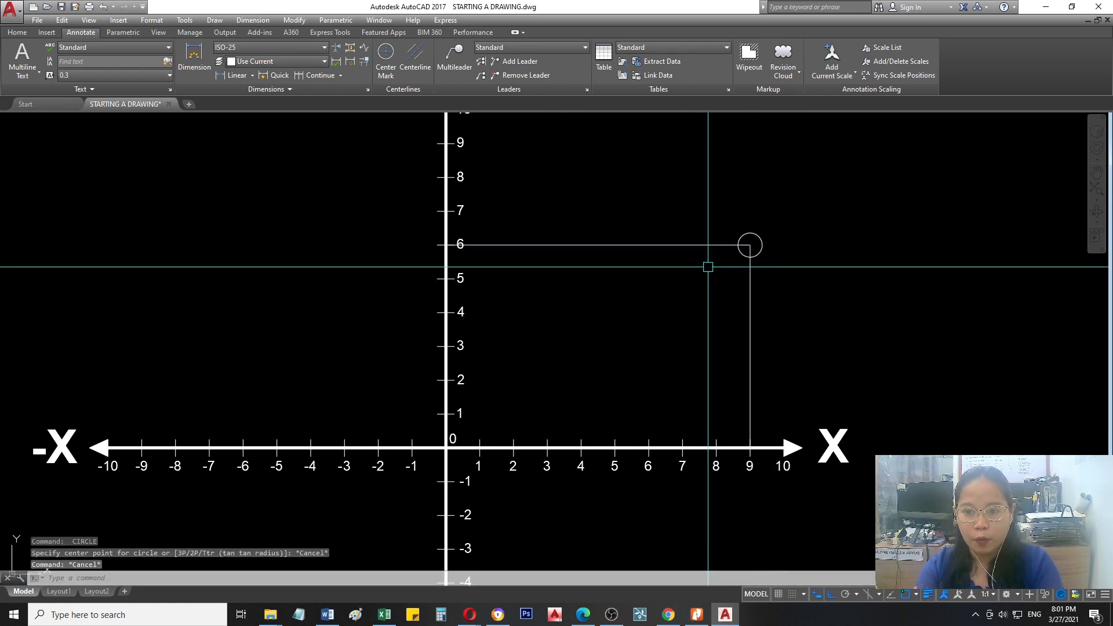
Examine the label at the example line's lower-left endpoint, then return to the axes with the marked (9,6) point.
scroll(710, 266, "down", 5)
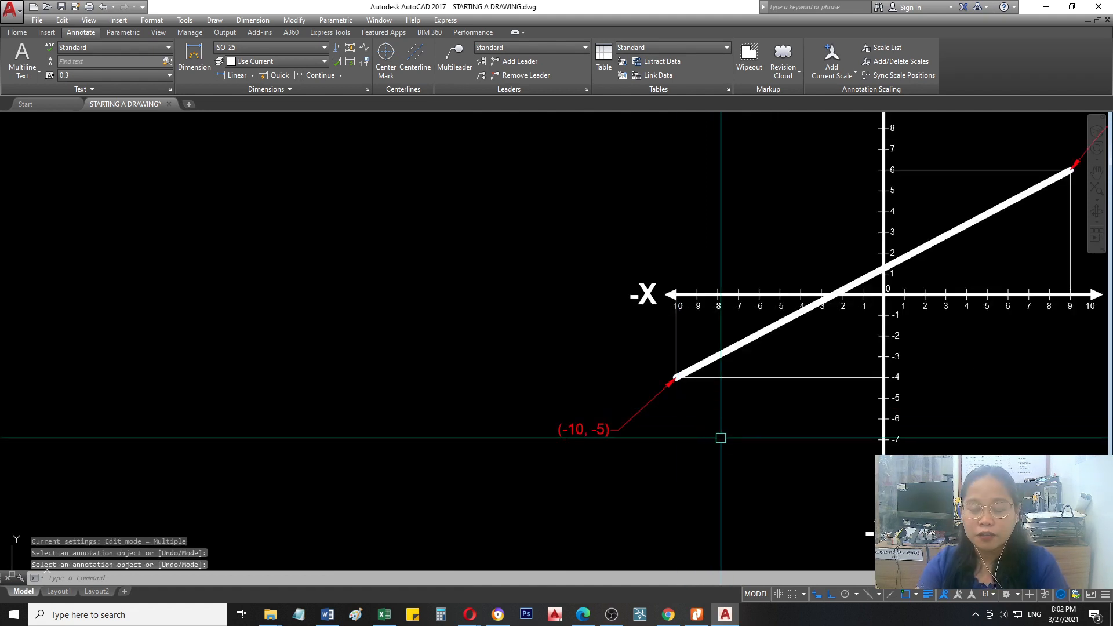
mouse_move(720, 437)
middle_mouse_down()
mouse_move(645, 454)
mouse_move(630, 444)
middle_mouse_up()
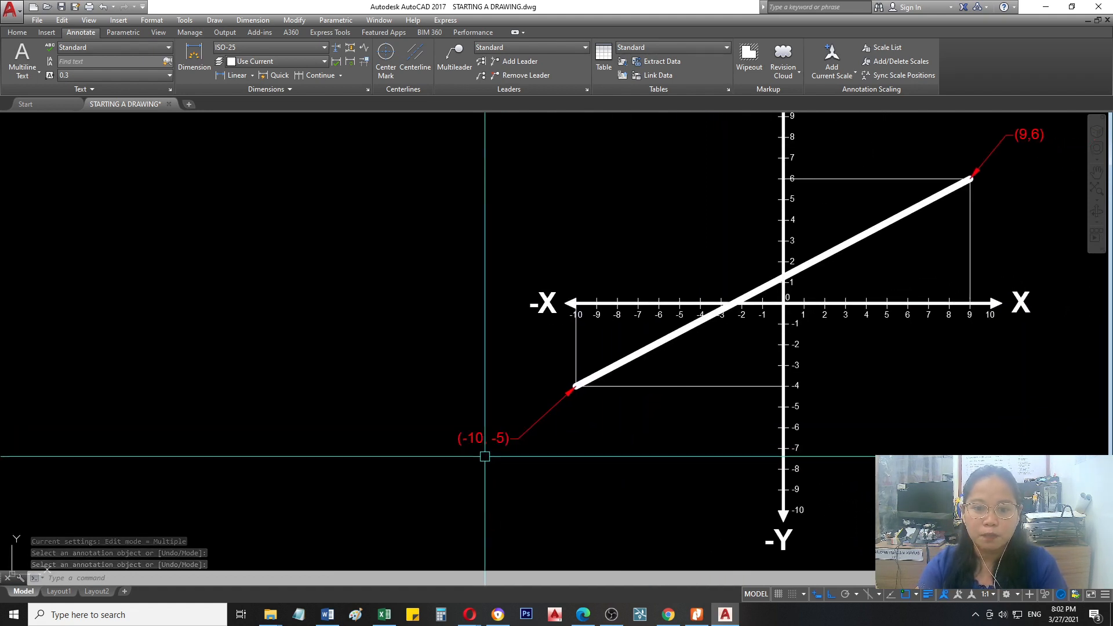
scroll(485, 453, "up", 3)
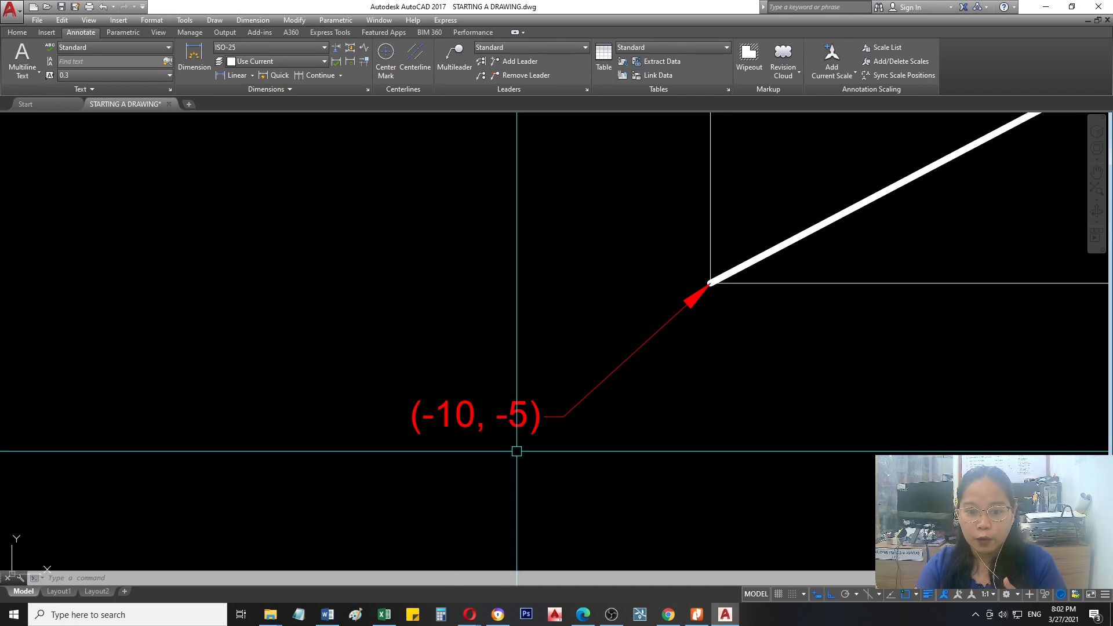
scroll(812, 396, "down", 9)
scroll(565, 394, "up", 4)
scroll(574, 327, "up", 4)
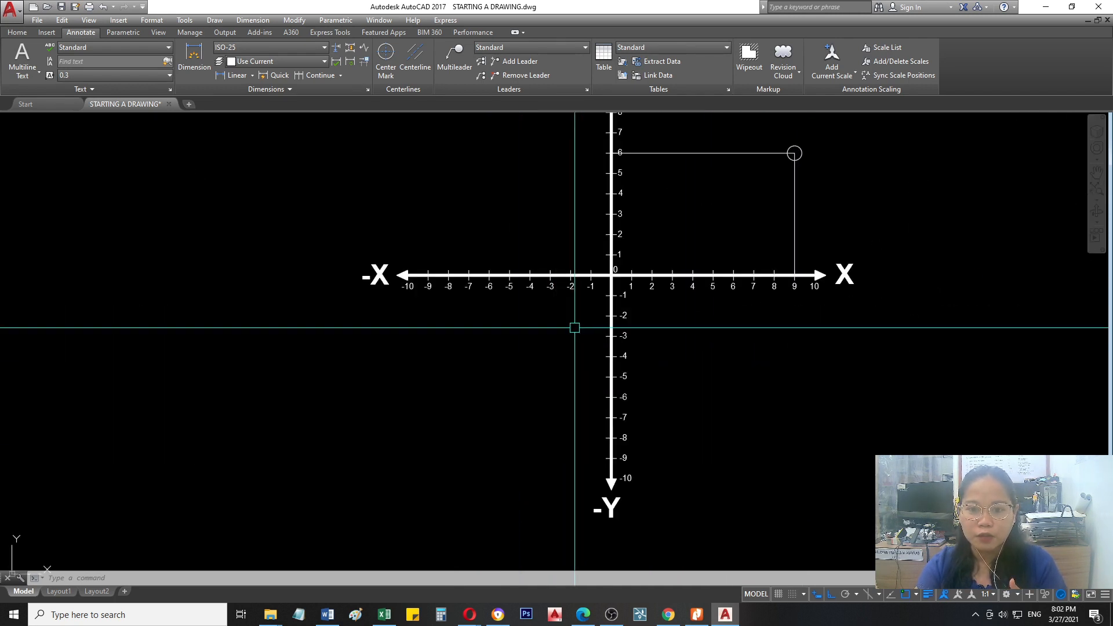
Compare the marked axes with the example line's lower-left endpoint labelled (-10, -5).
scroll(593, 319, "down", 8)
scroll(927, 345, "up", 6)
scroll(927, 395, "down", 2)
scroll(885, 408, "down", 5)
scroll(690, 380, "down", 4)
middle_click_drag(509, 359, 660, 360)
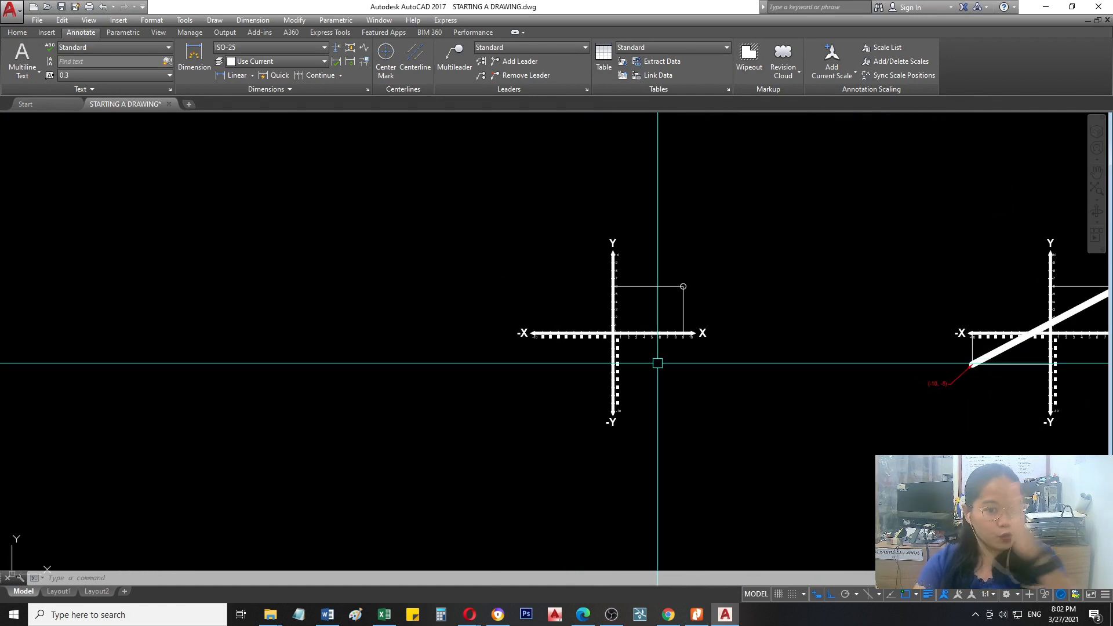
scroll(946, 383, "up", 6)
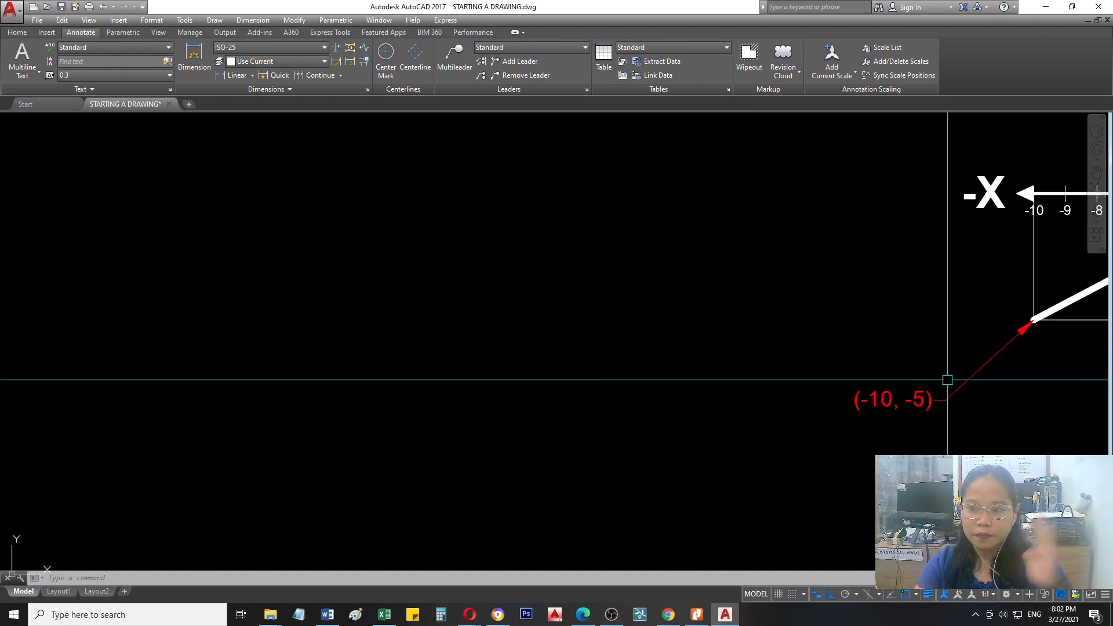
scroll(946, 396, "down", 5)
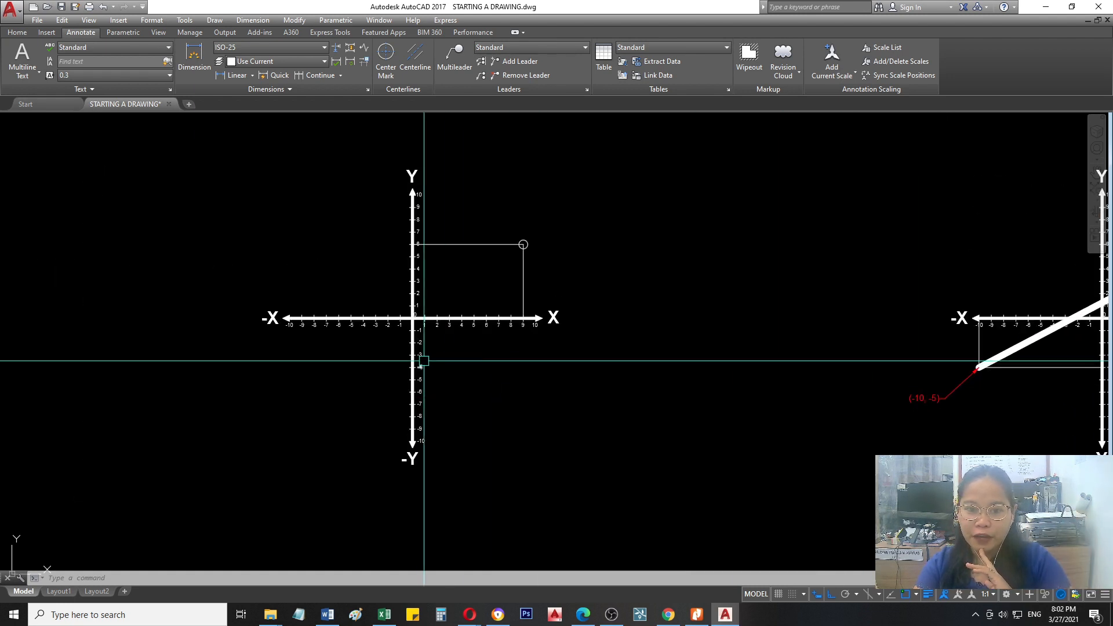
Draw a guide line from -10 on the X axis down to Y -5 and across to -5 on the Y axis.
scroll(446, 356, "up", 5)
middle_click_drag(468, 360, 827, 341)
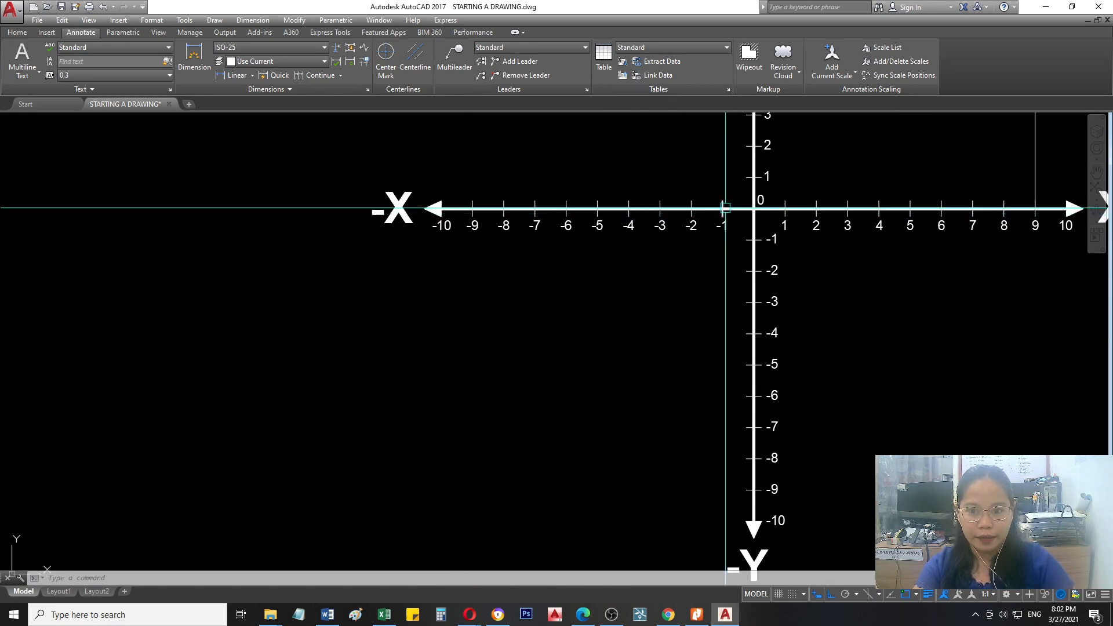
scroll(741, 198, "up", 2)
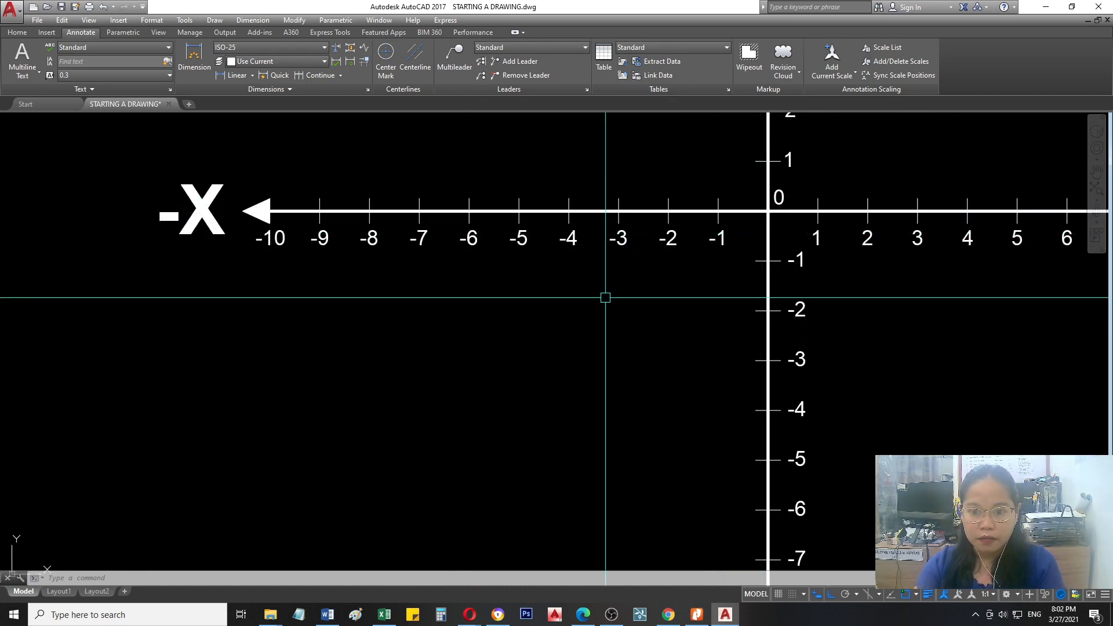
middle_click_drag(604, 298, 773, 298)
type("l")
key("Return")
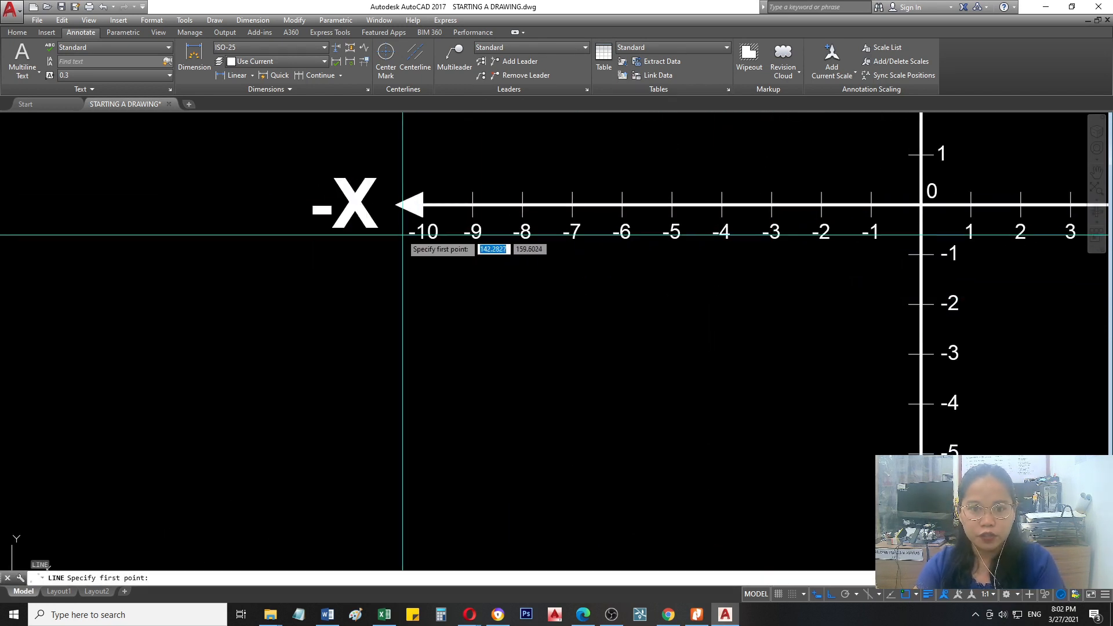
left_click(423, 204)
scroll(427, 286, "down", 4)
scroll(410, 366, "up", 4)
scroll(591, 255, "up", 2)
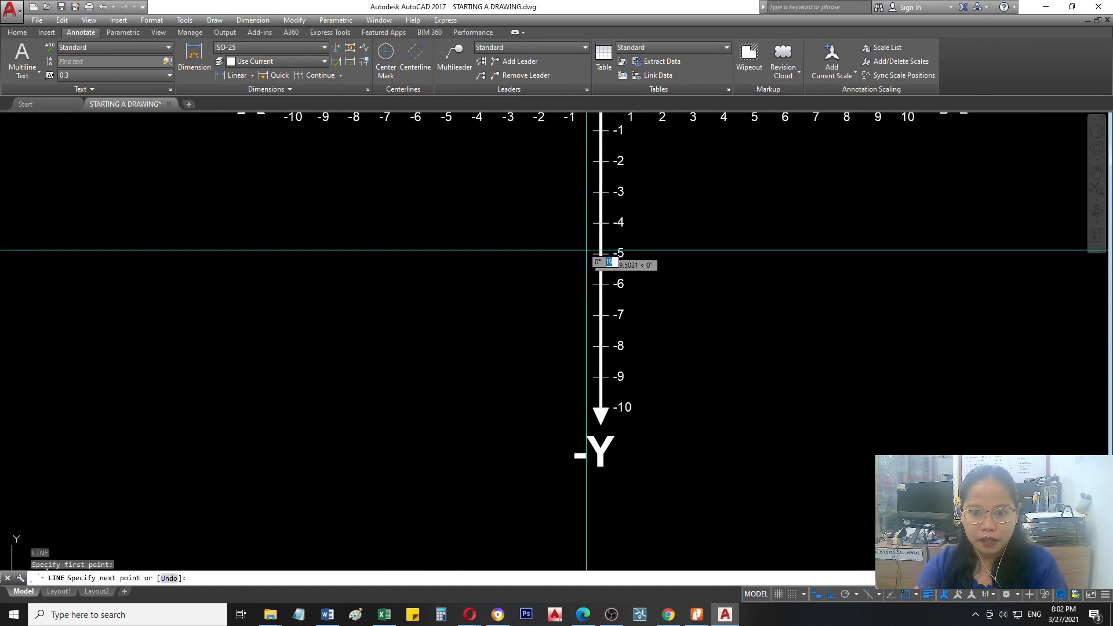
scroll(592, 253, "down", 2)
left_click(405, 253)
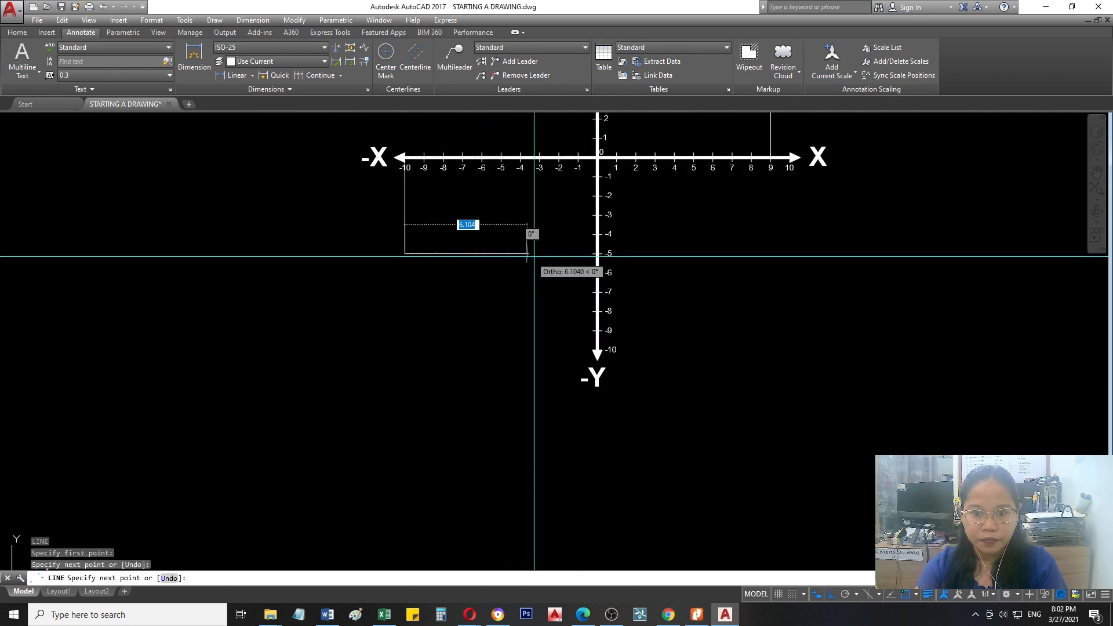
left_click(597, 253)
key("Return")
Draw a small circle, radius about 0.3, centred on the corner of the guide lines at point (-10, -5).
scroll(410, 241, "up", 4)
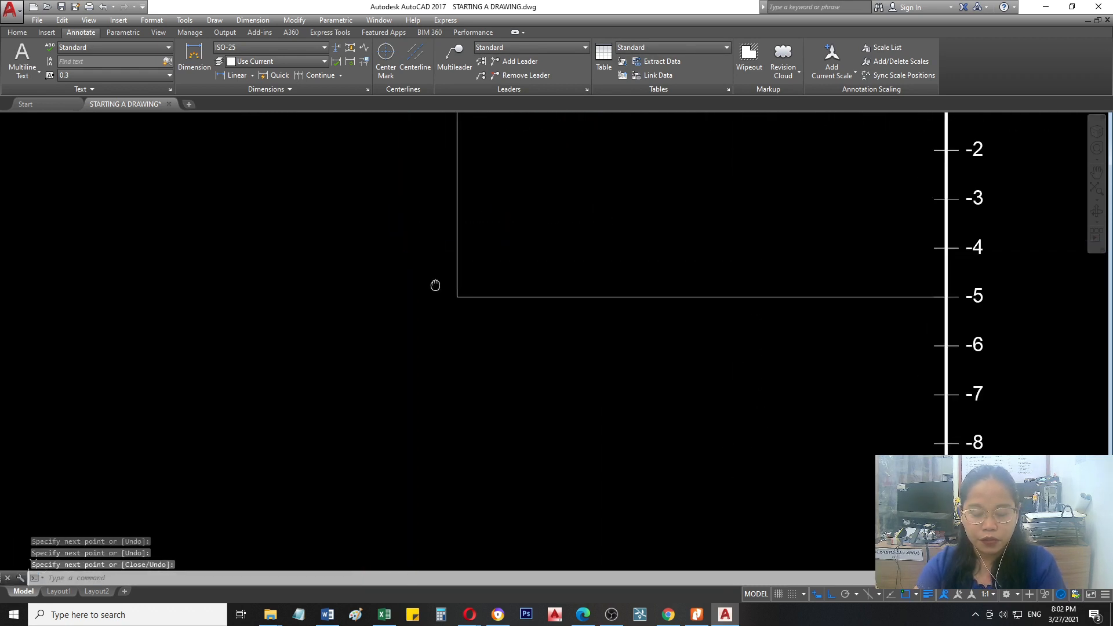
middle_click_drag(434, 285, 529, 377)
type("c")
key("Return")
left_click(566, 406)
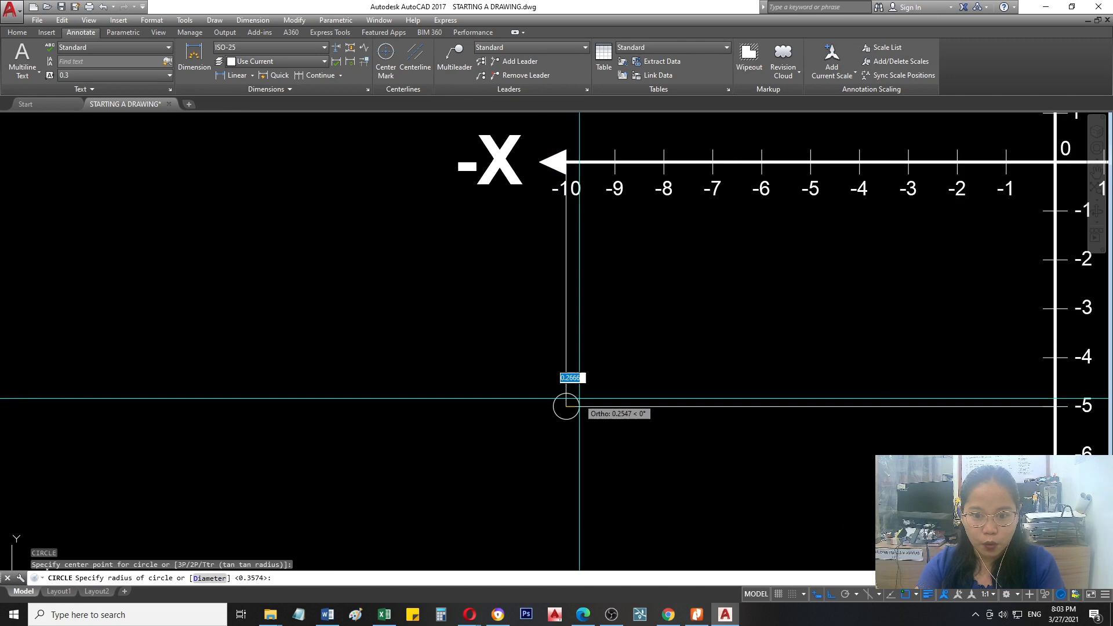
left_click(581, 398)
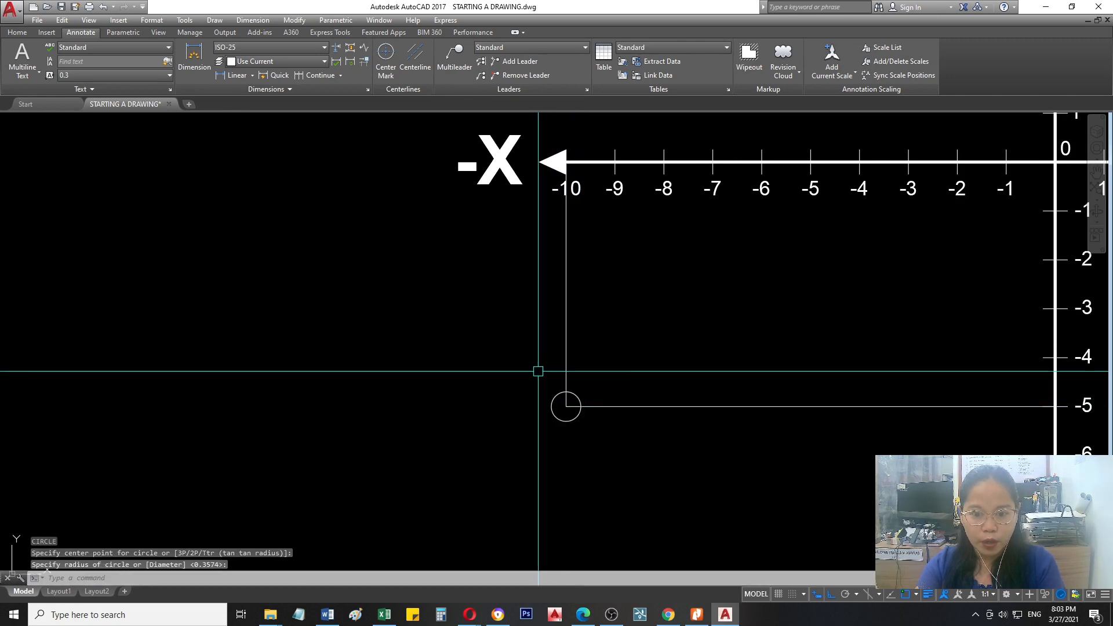
Draw a straight line connecting the circled point (-10, -5) to the circled point (9, 6).
scroll(539, 365, "down", 6)
scroll(603, 363, "up", 2)
scroll(592, 294, "down", 4)
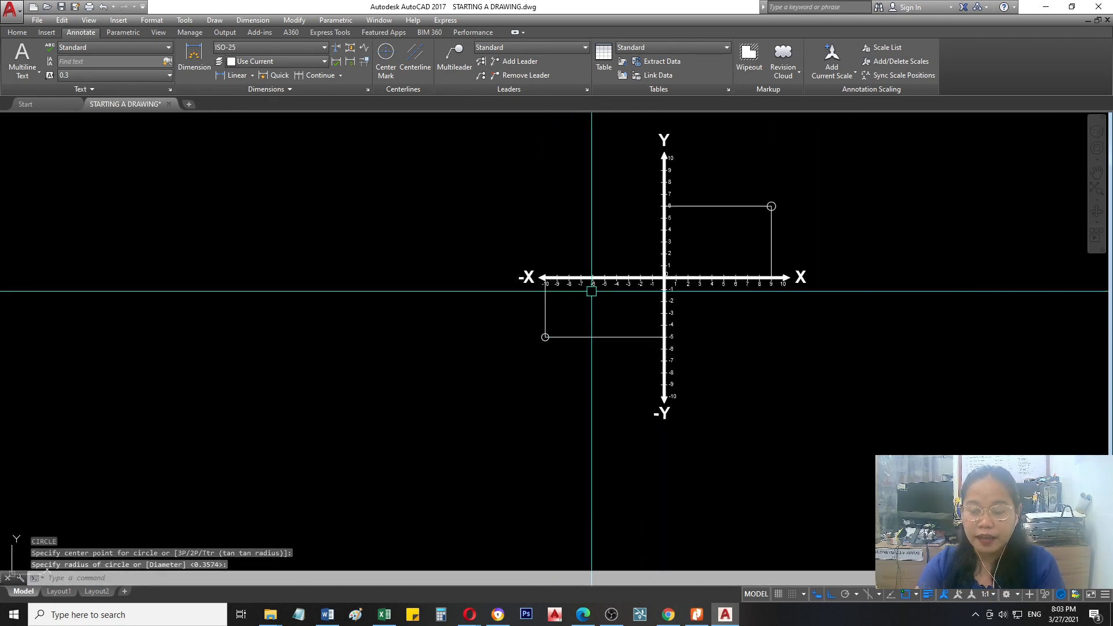
middle_click_drag(909, 339, 683, 351)
scroll(900, 243, "up", 3)
scroll(838, 374, "down", 3)
scroll(455, 389, "up", 2)
scroll(456, 389, "up", 4)
type("l")
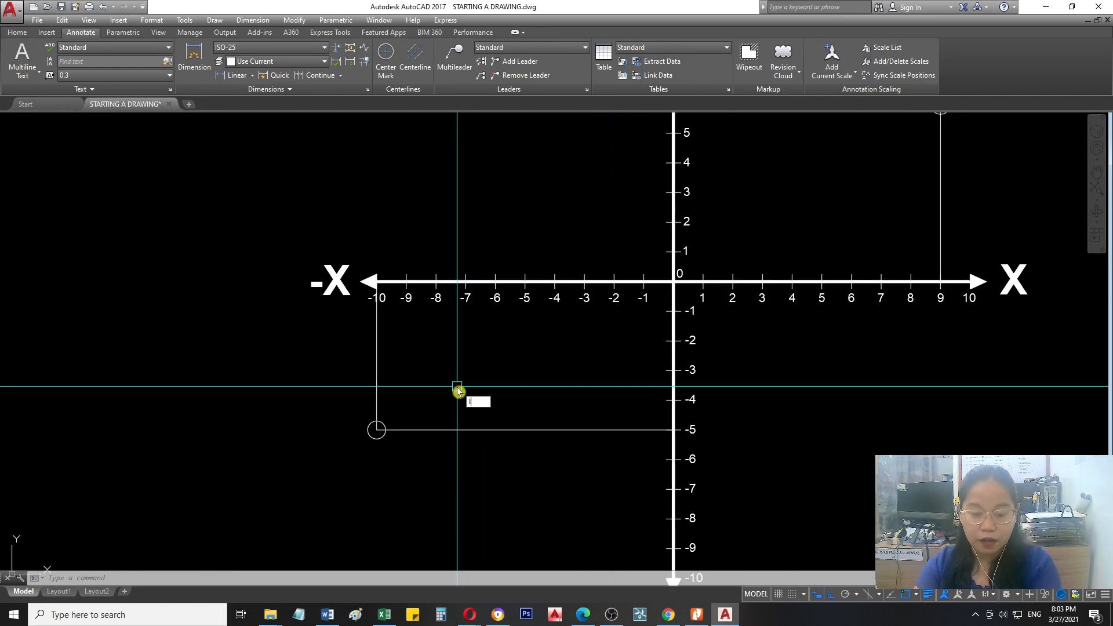
key("Return")
scroll(377, 430, "down", 4)
scroll(666, 271, "up", 4)
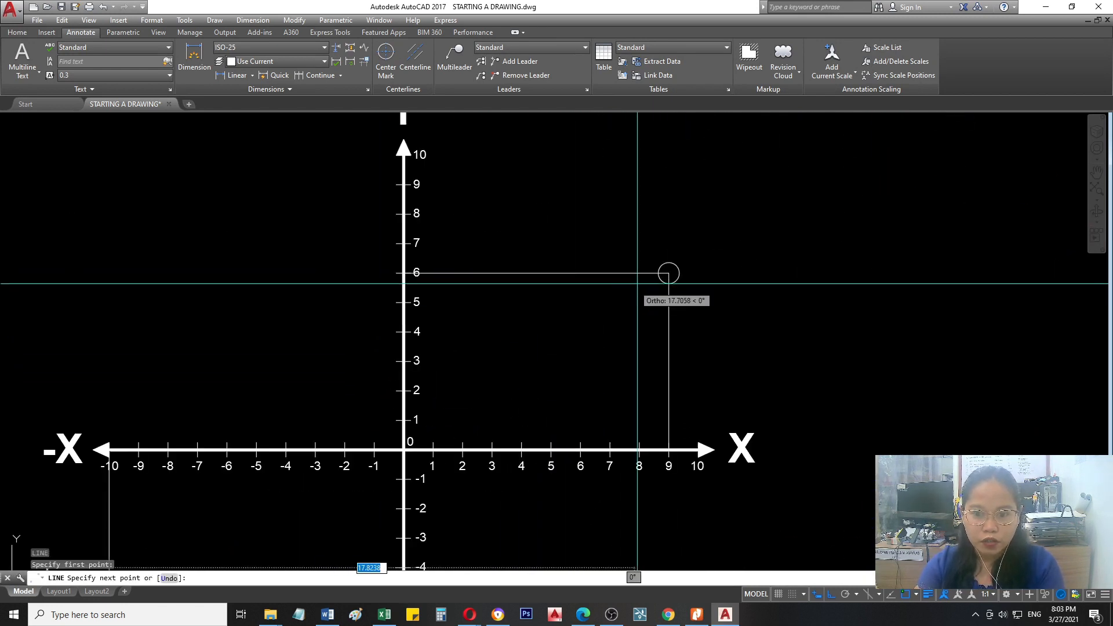
left_click(669, 272)
key("Return")
Inspect the length and angle of the tick line at the 45° mark in the Angular Measurement diagram, then deselect it.
scroll(545, 301, "down", 4)
middle_click_drag(800, 348, 446, 344)
mouse_move(862, 380)
middle_mouse_down()
mouse_move(707, 325)
mouse_move(668, 326)
mouse_move(685, 330)
middle_mouse_up()
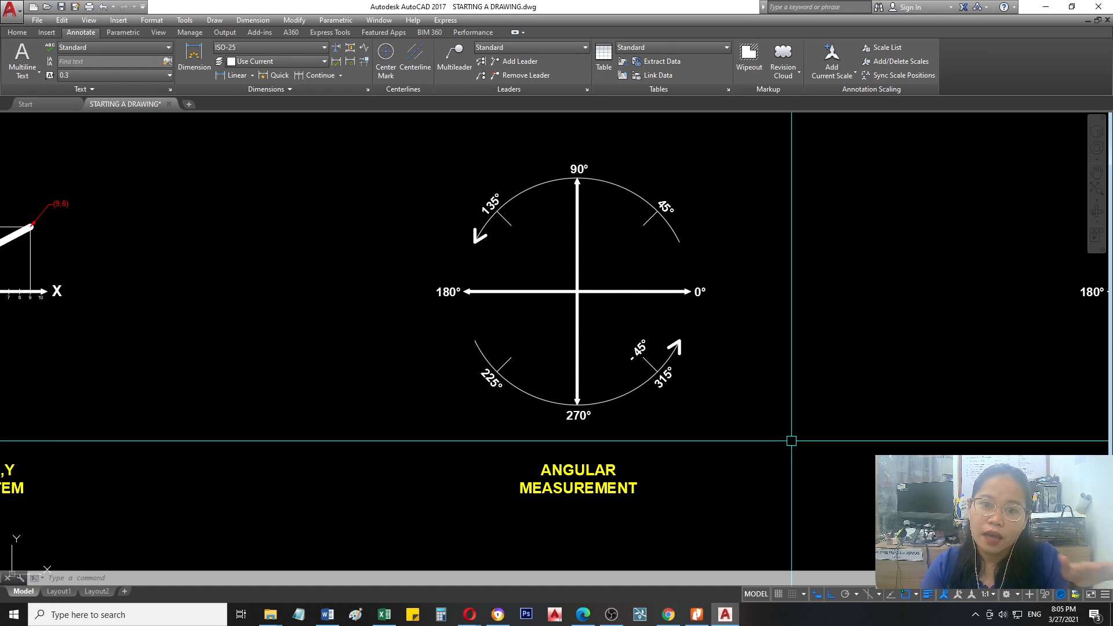
scroll(651, 214, "up", 6)
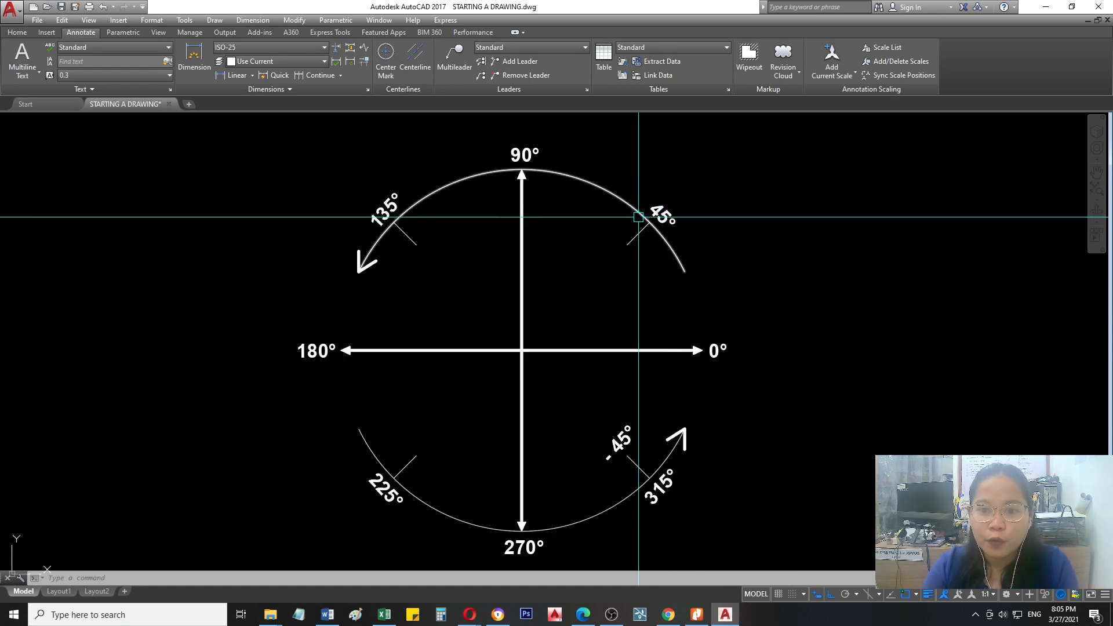
left_click(646, 248)
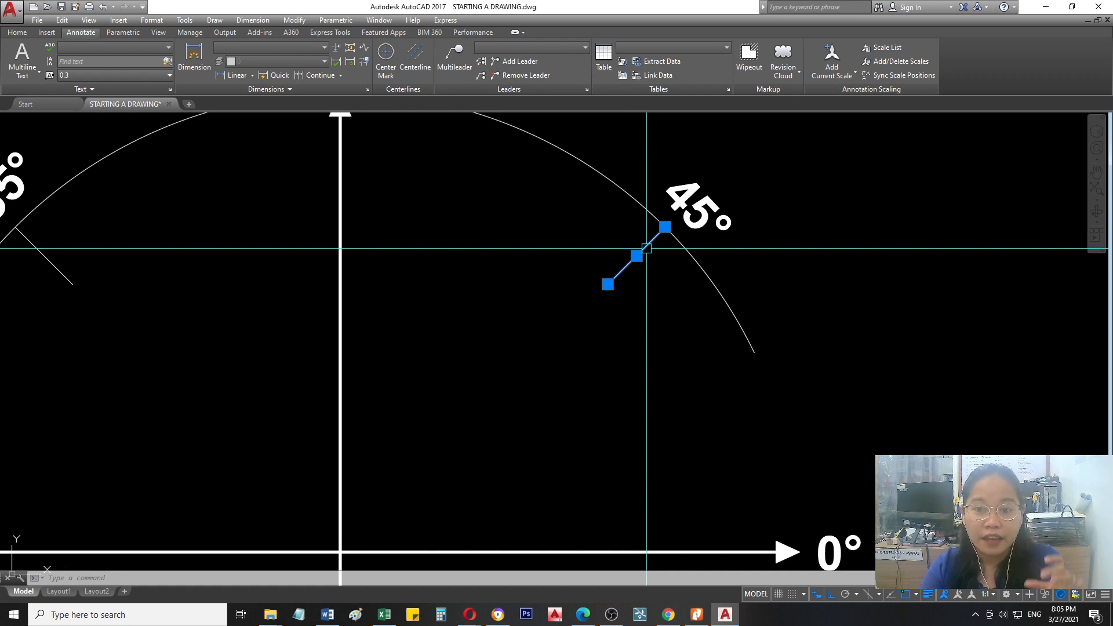
left_click(653, 281)
left_click(621, 241)
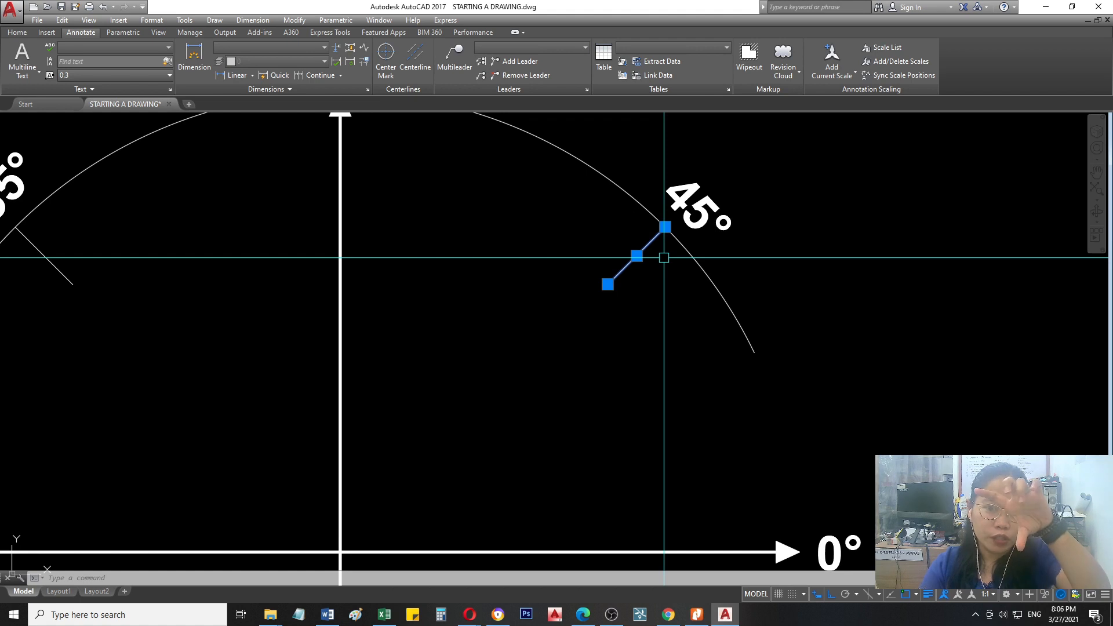
scroll(662, 272, "up", 4)
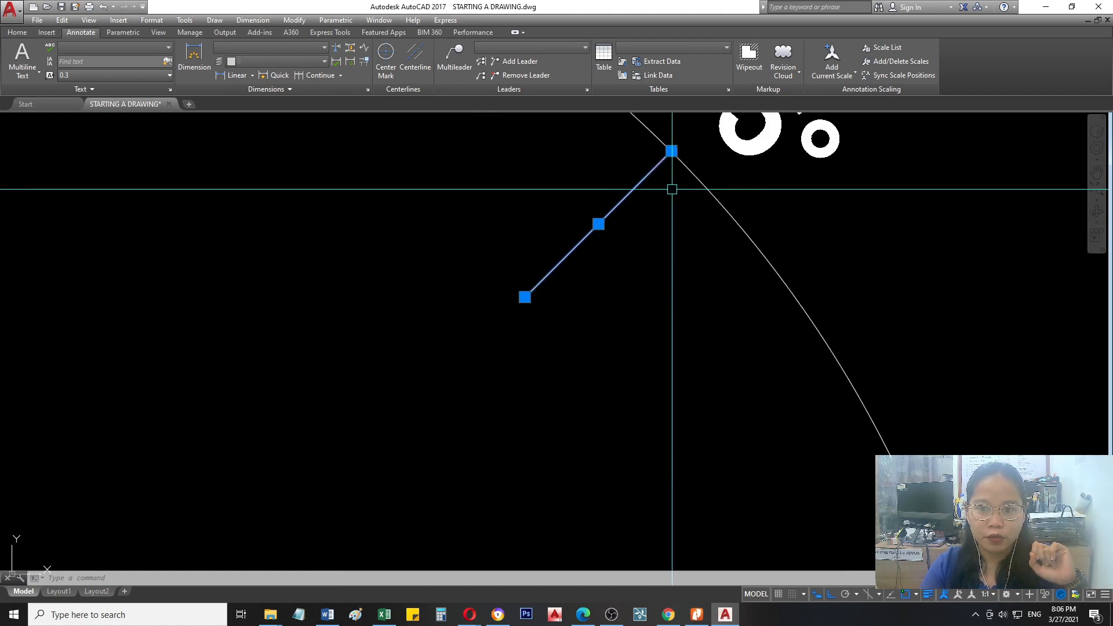
middle_click_drag(679, 142, 680, 160)
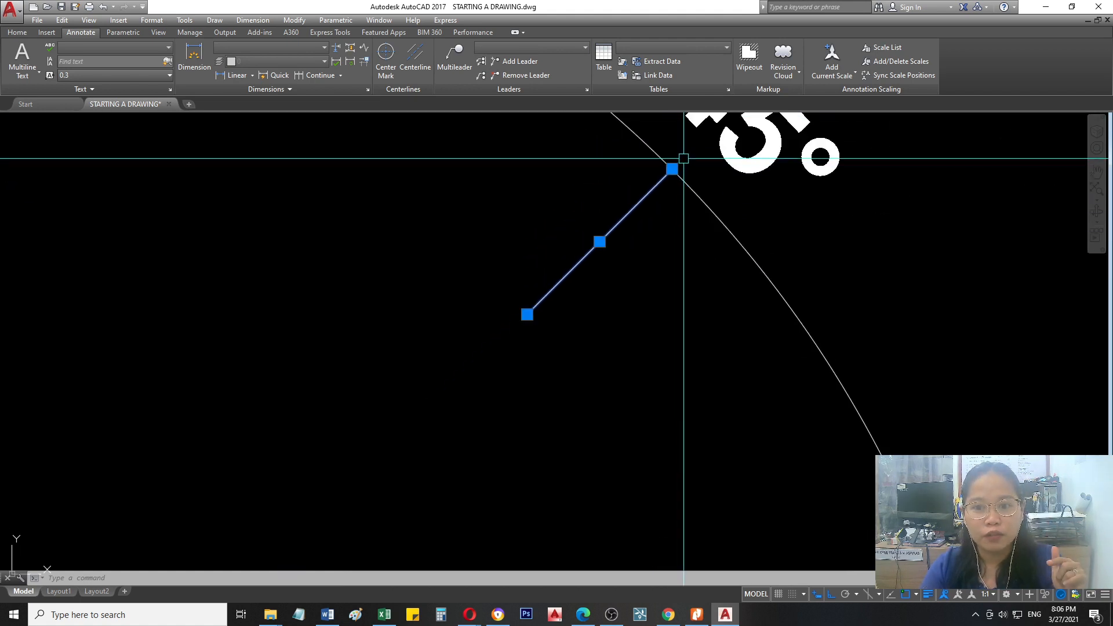
mouse_move(672, 168)
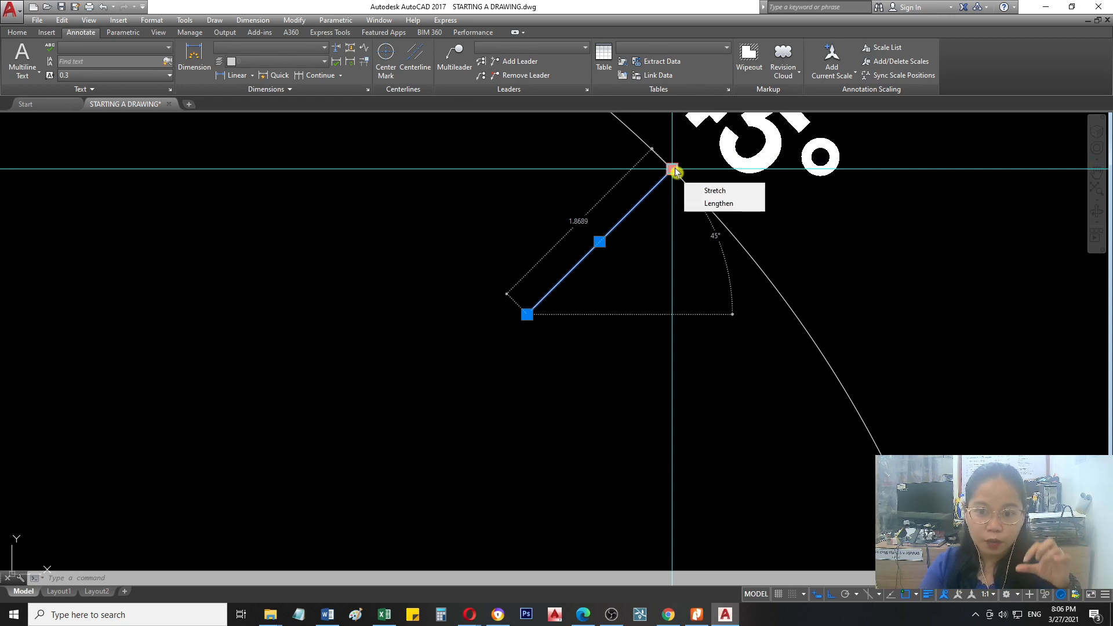
scroll(676, 158, "up", 4)
scroll(672, 165, "down", 2)
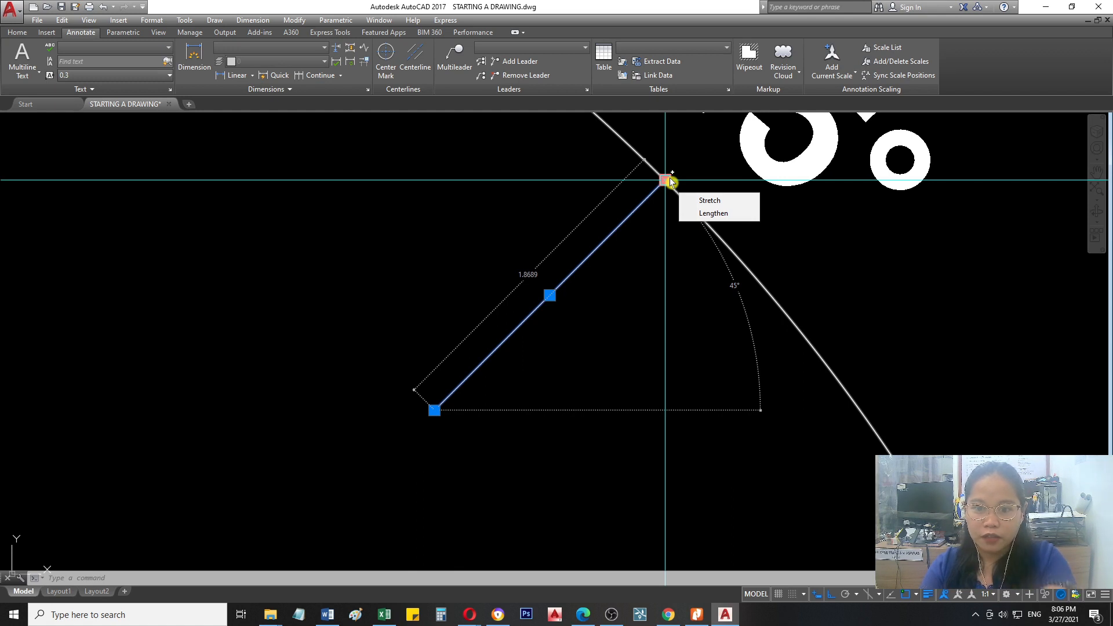
scroll(670, 182, "down", 4)
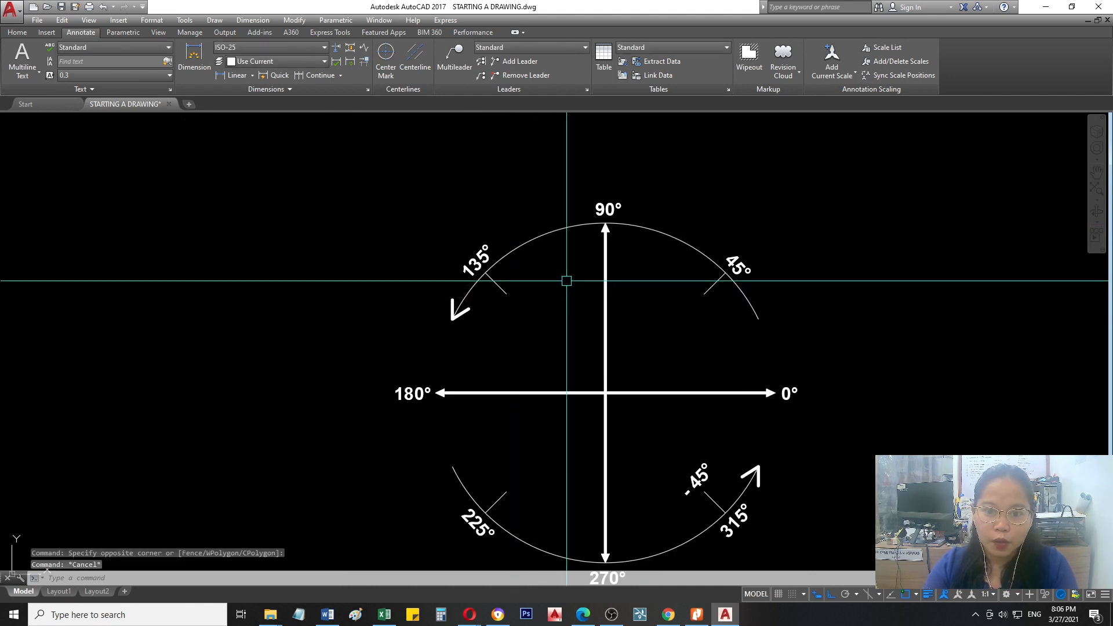
Select the tick line at the 135° mark in the Angular Measurement diagram and inspect its angle.
scroll(467, 288, "up", 6)
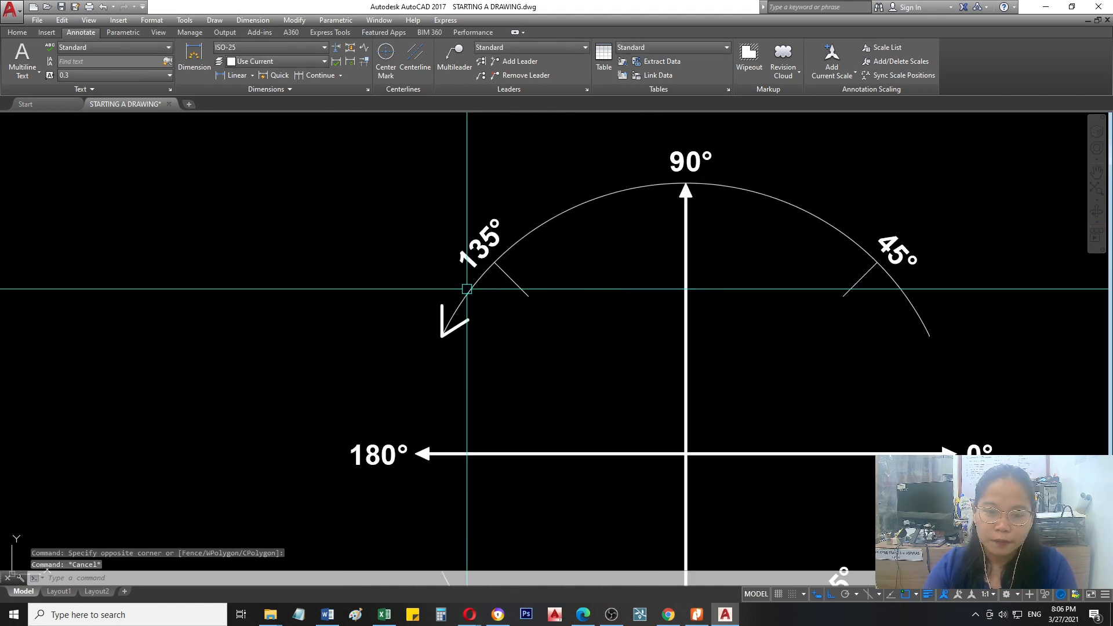
left_click(549, 240)
mouse_move(530, 222)
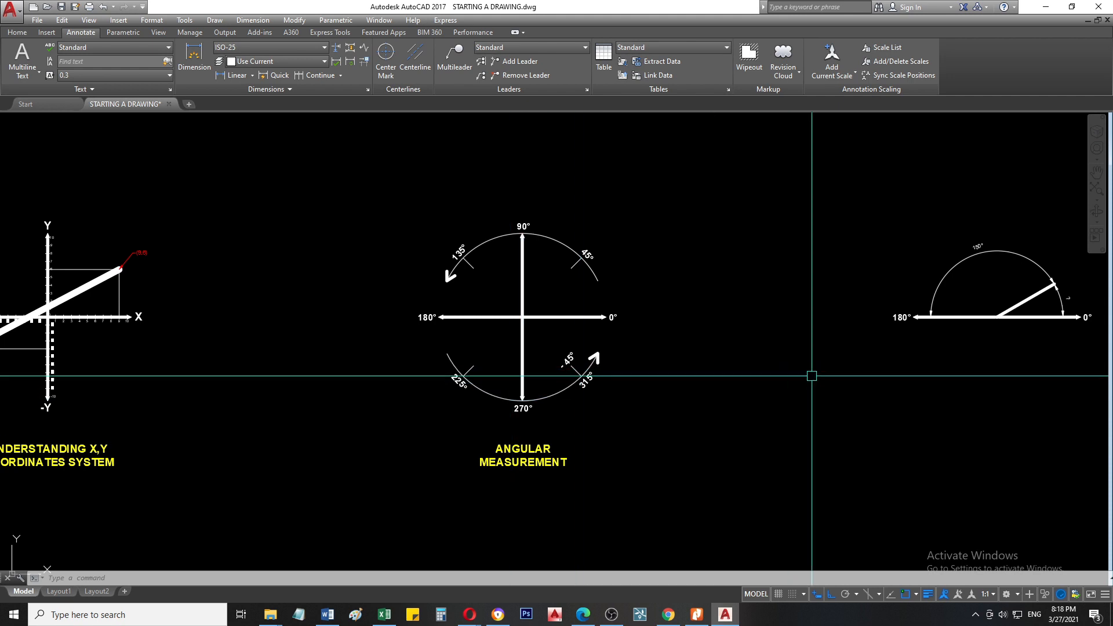
Select the inclined line in the semicircular diagram beside Angular Measurement and inspect its angle from the 0° side.
scroll(839, 301, "up", 2)
middle_click_drag(740, 306, 660, 312)
scroll(660, 313, "down", 2)
middle_click_drag(918, 276, 713, 303)
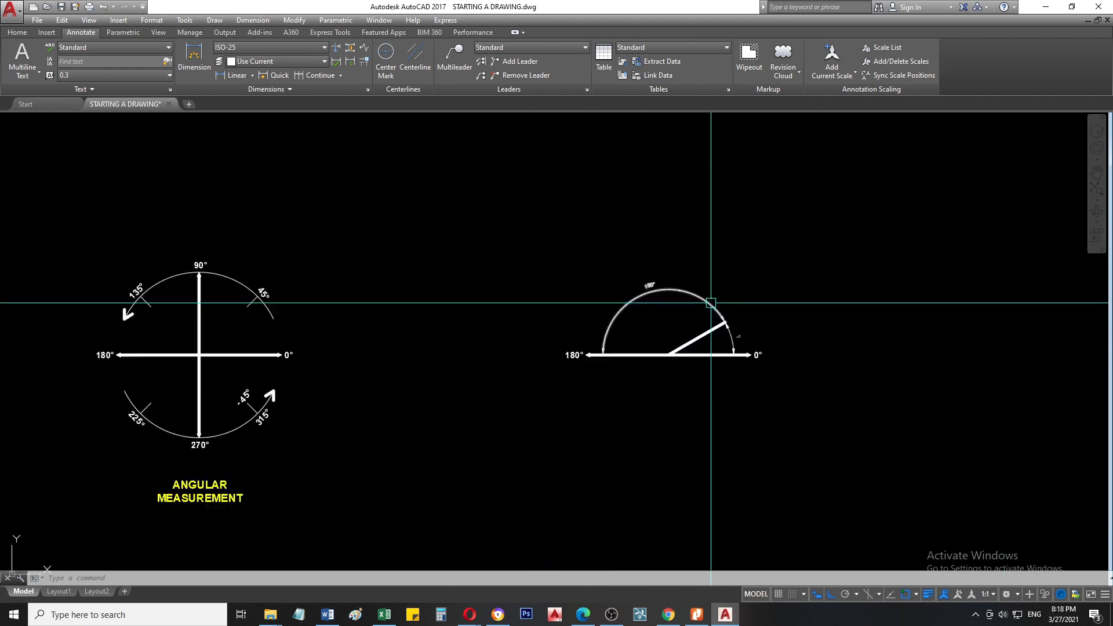
scroll(714, 303, "up", 4)
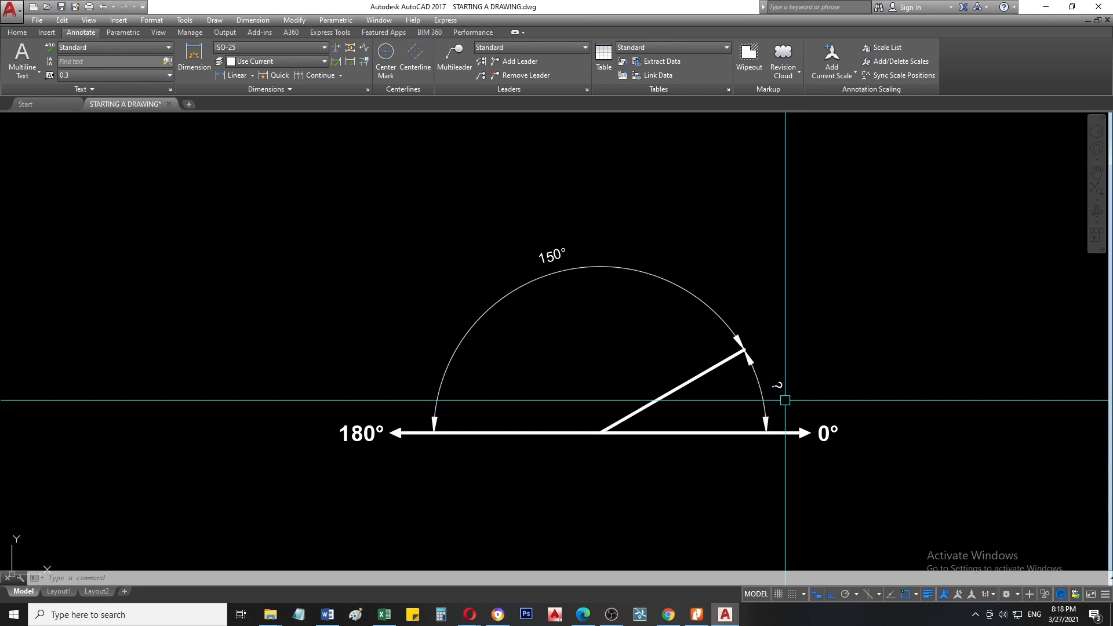
left_click(713, 390)
left_click(636, 348)
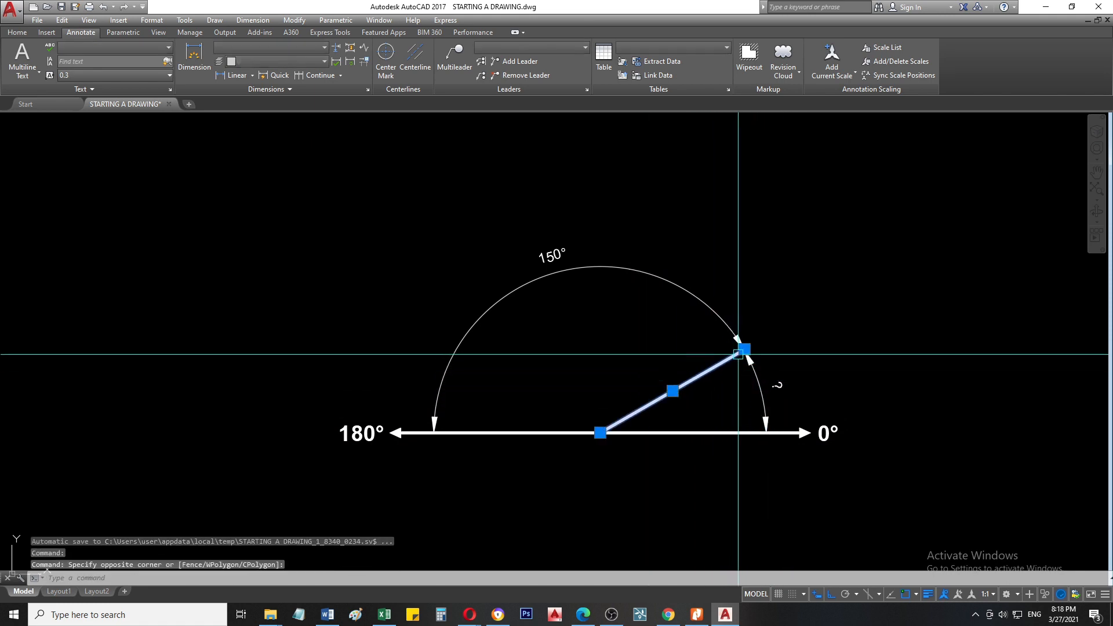
scroll(806, 348, "up", 4)
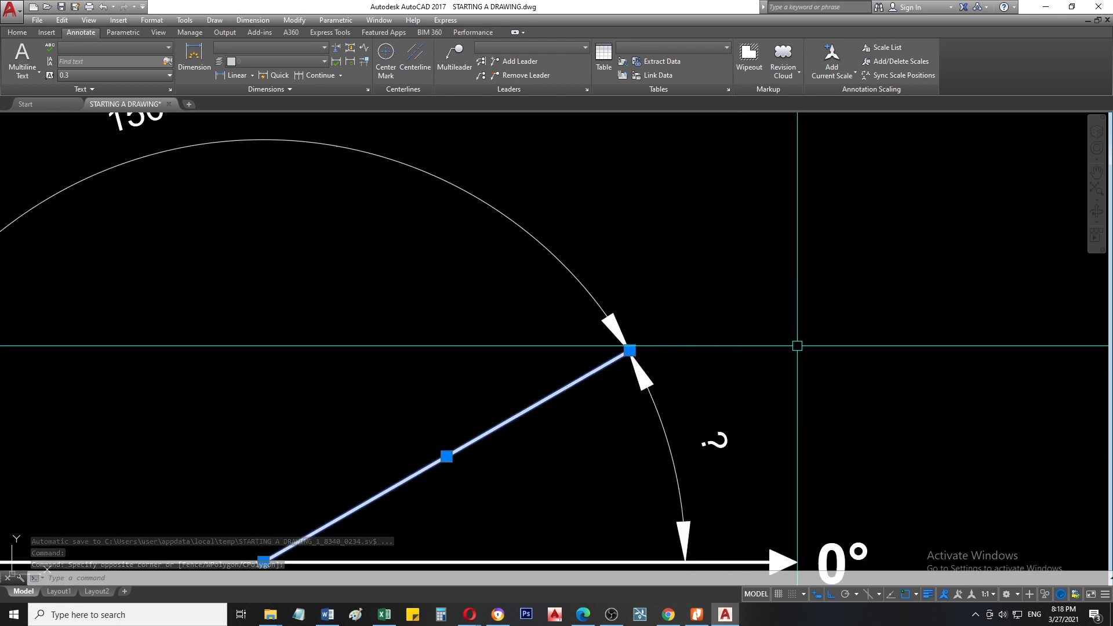
scroll(703, 270, "down", 3)
scroll(695, 315, "up", 3)
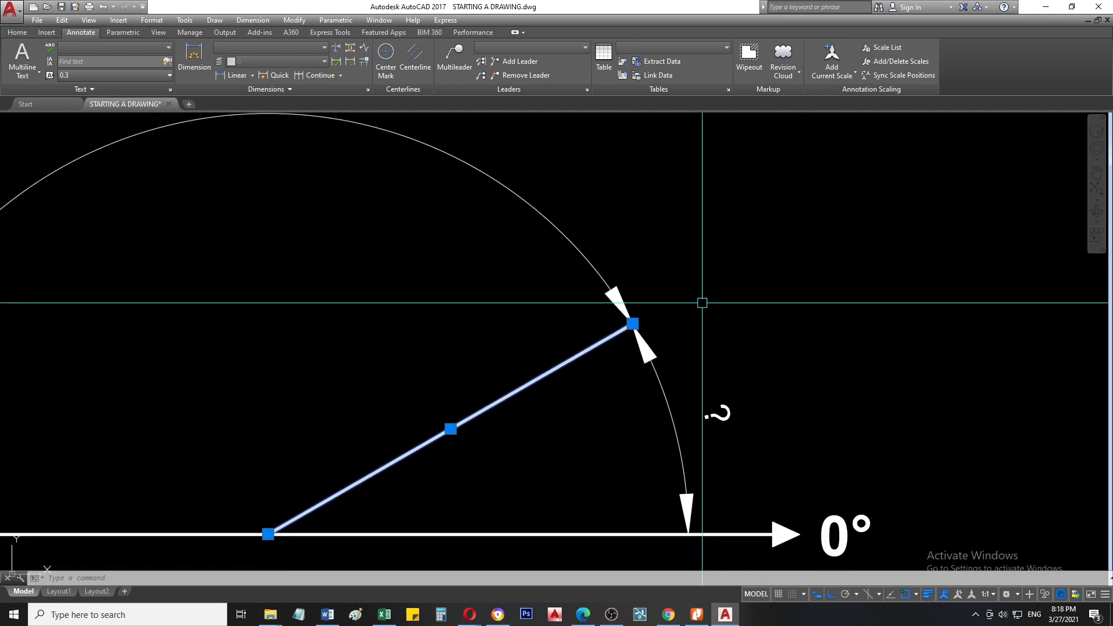
mouse_move(632, 323)
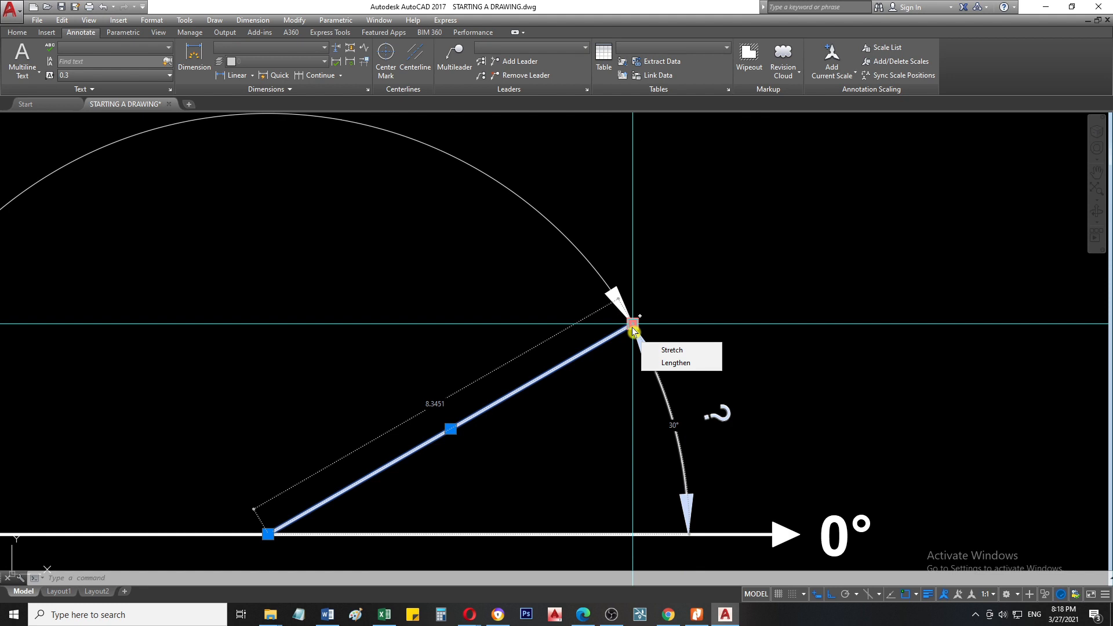
Clear the inclined line's selection and compare the 150° arc with the unknown angle marked "?" in the full diagram.
scroll(707, 313, "down", 4)
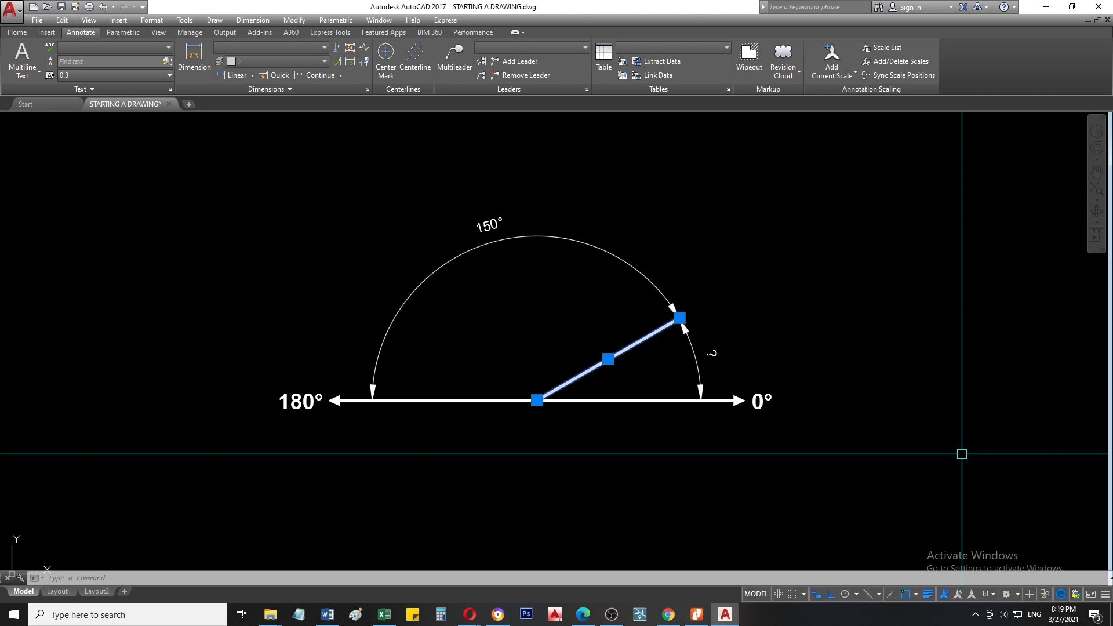
scroll(726, 403, "up", 2)
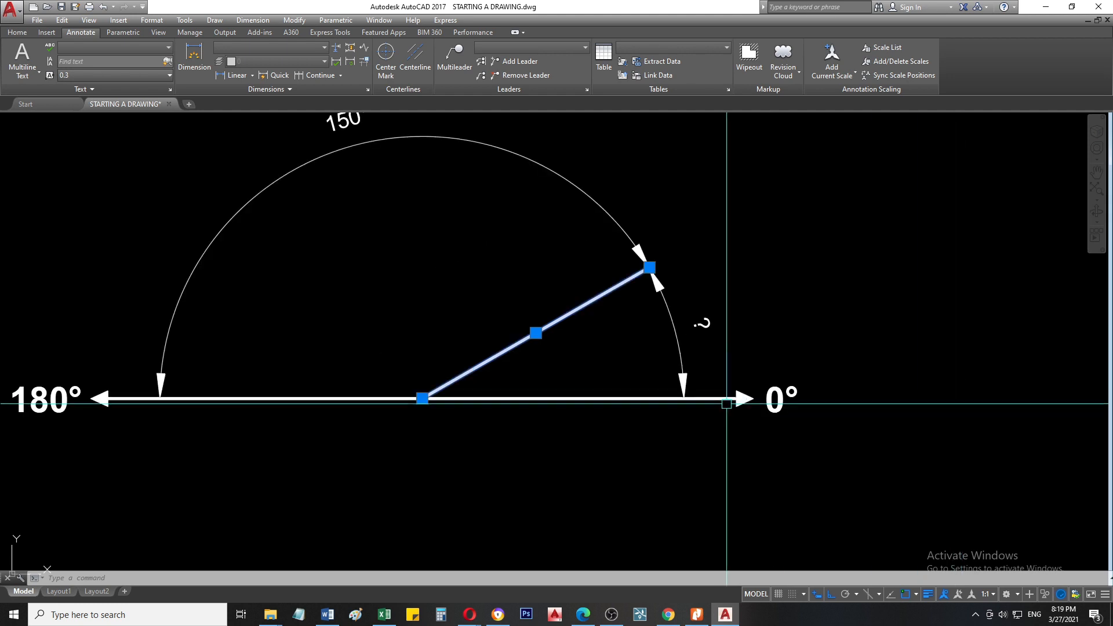
key("Escape")
key("Escape")
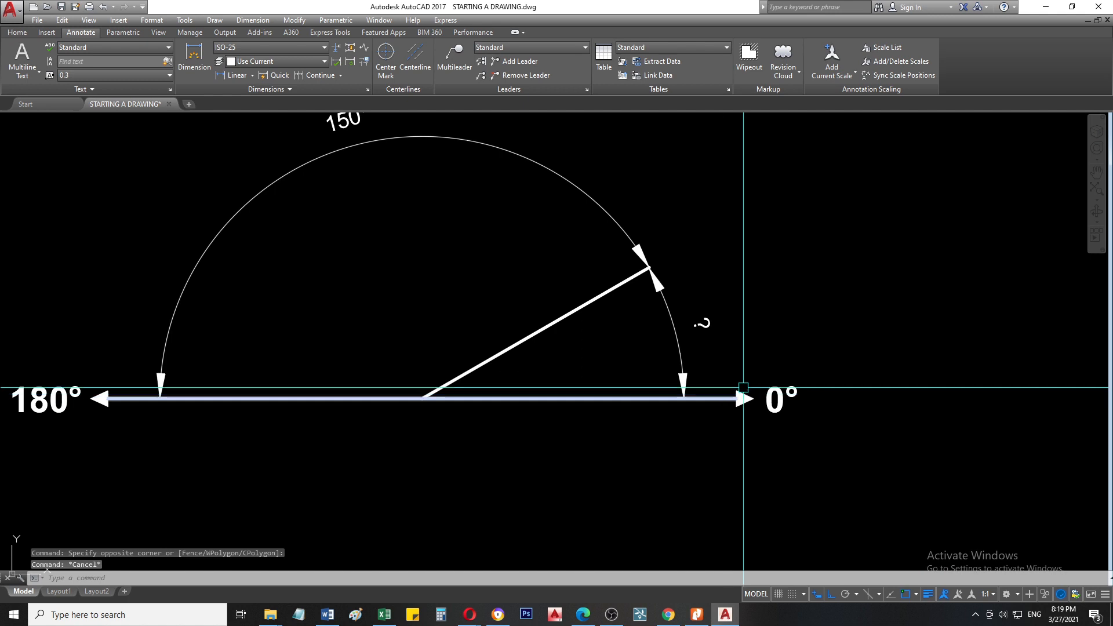
scroll(727, 394, "down", 2)
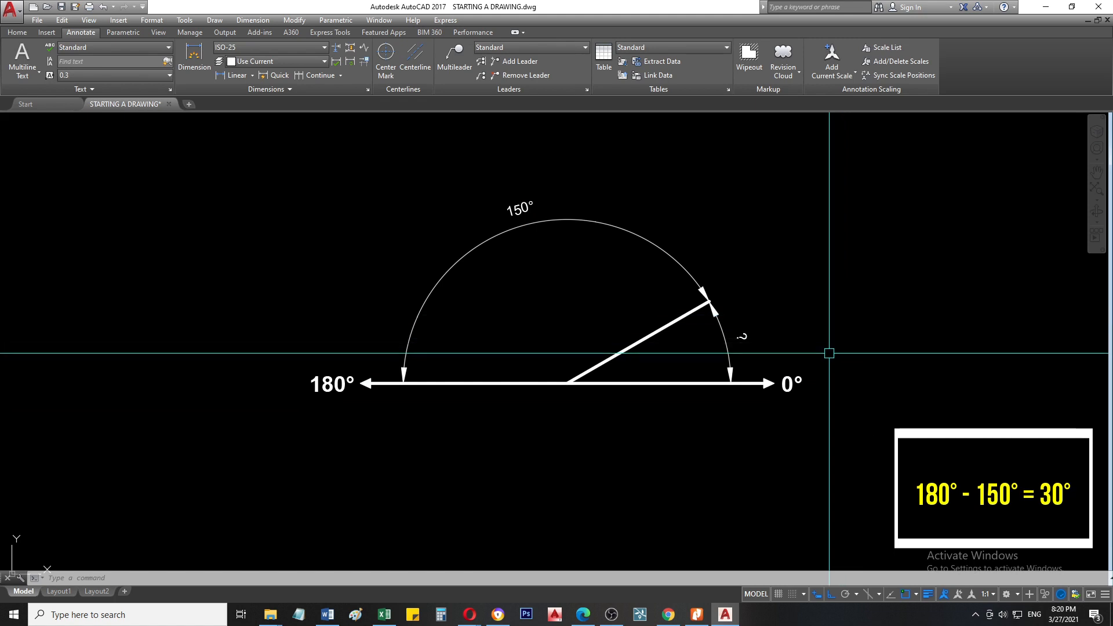
Zoom to a window enclosing the whole Line command table to read its icon, keystroke, menu path and result.
scroll(738, 352, "up", 2)
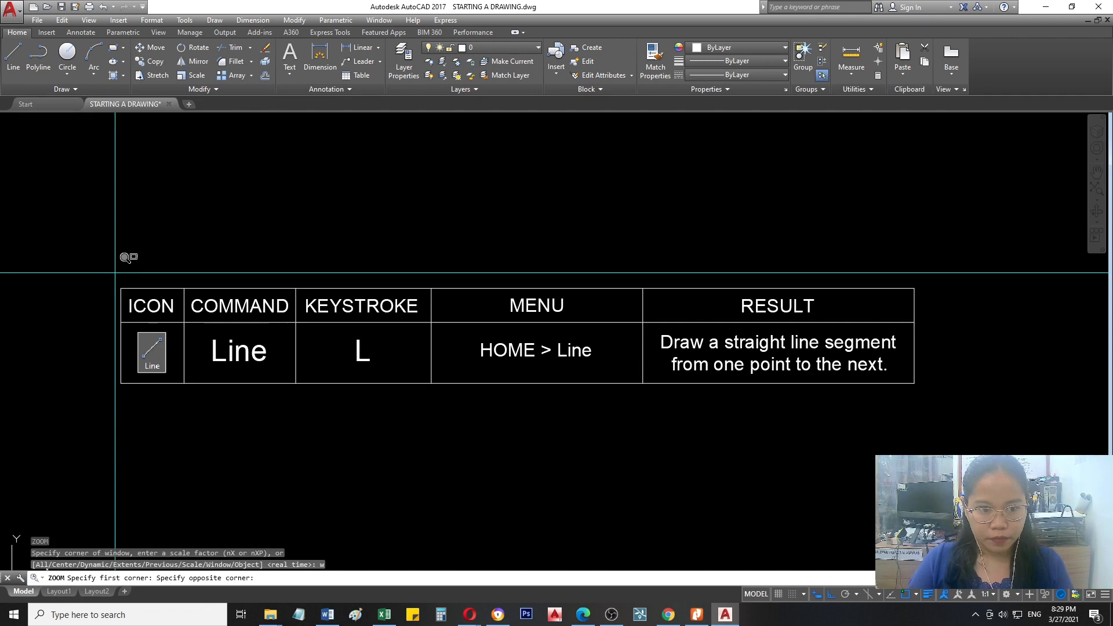
left_click(112, 266)
left_click(927, 393)
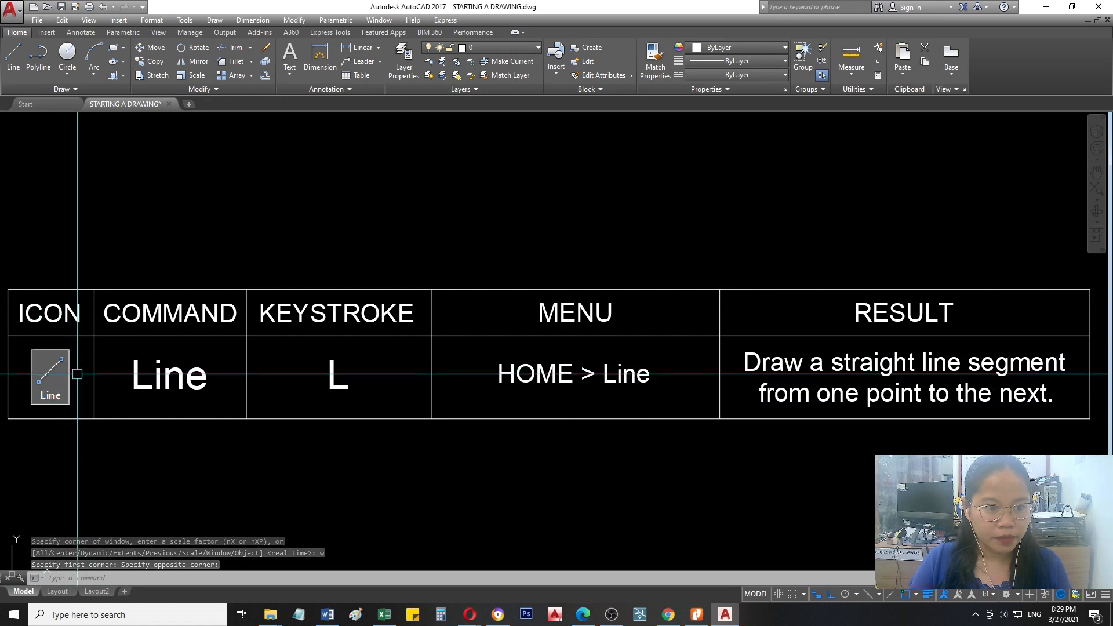
left_click(17, 51)
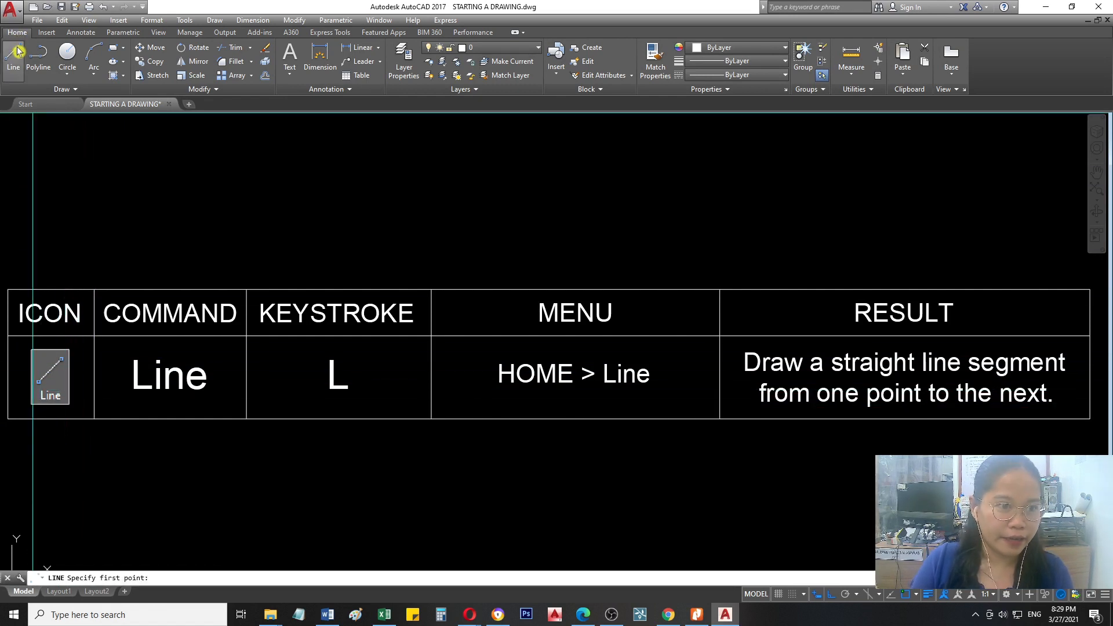
key("Escape")
key("Escape")
key("Escape")
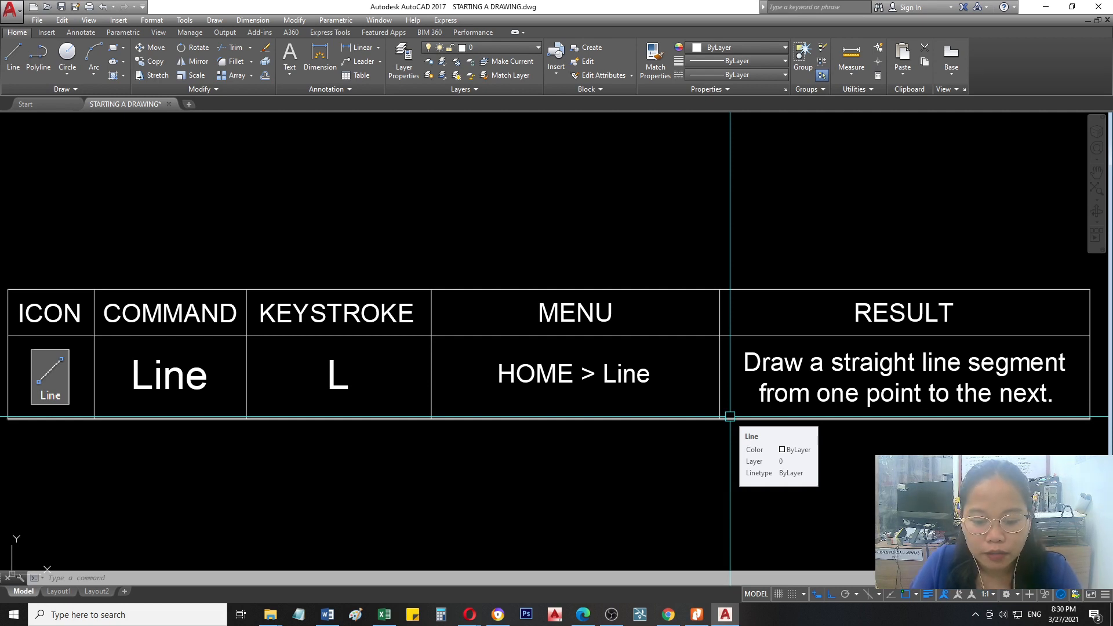
Turn off Ortho mode so that lines can be drawn at any angle.
left_click(829, 596)
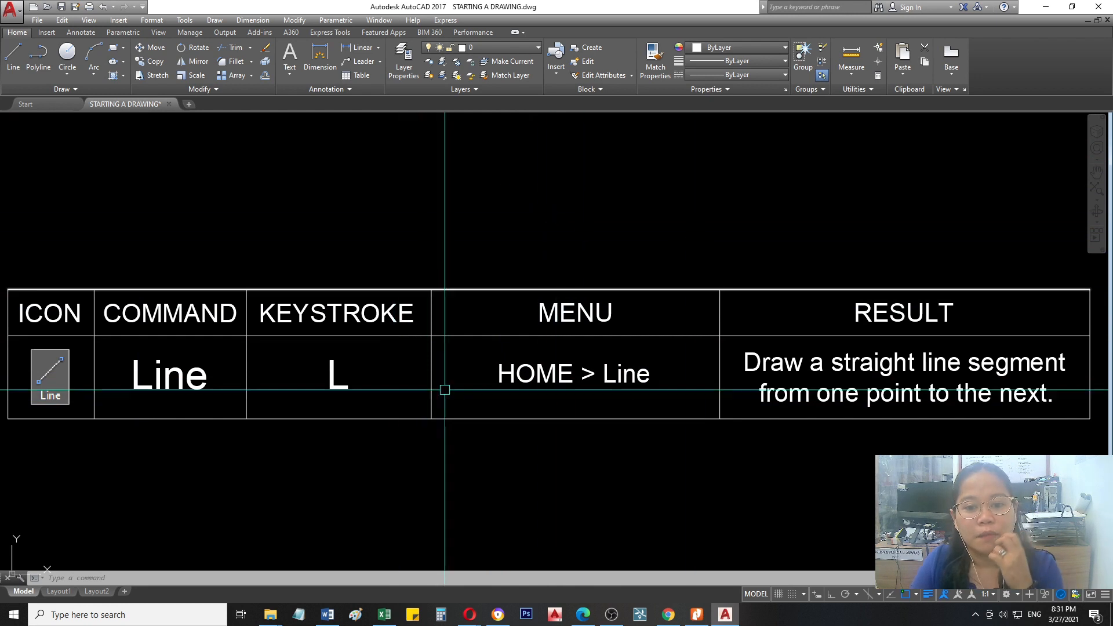
key("Escape")
key("Escape")
key("Escape")
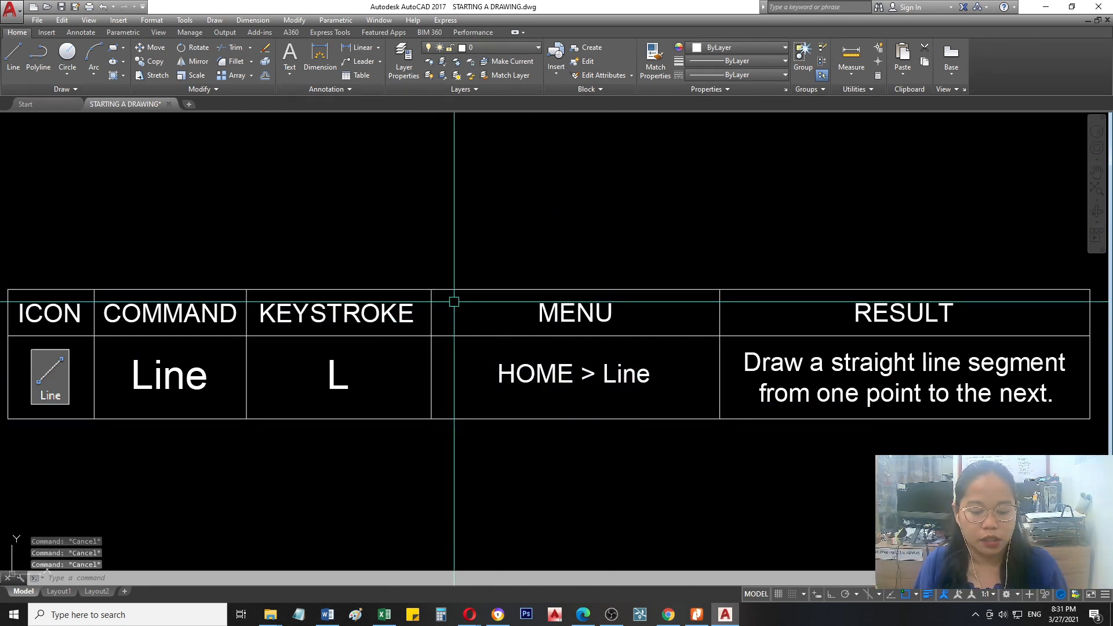
scroll(454, 301, "down", 8)
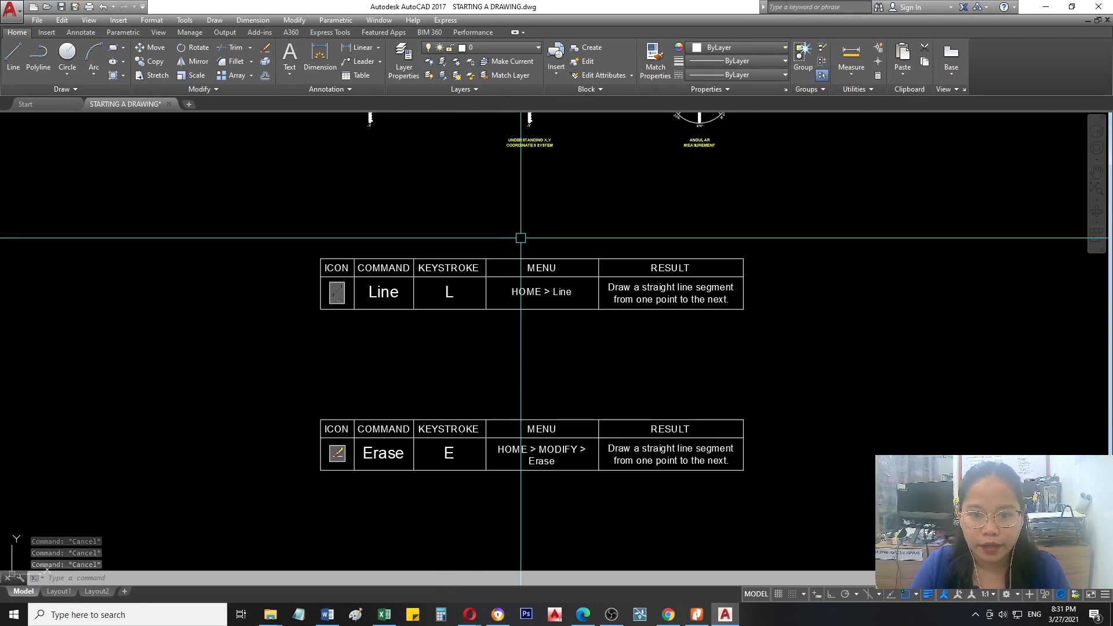
scroll(587, 261, "up", 8)
scroll(556, 341, "down", 2)
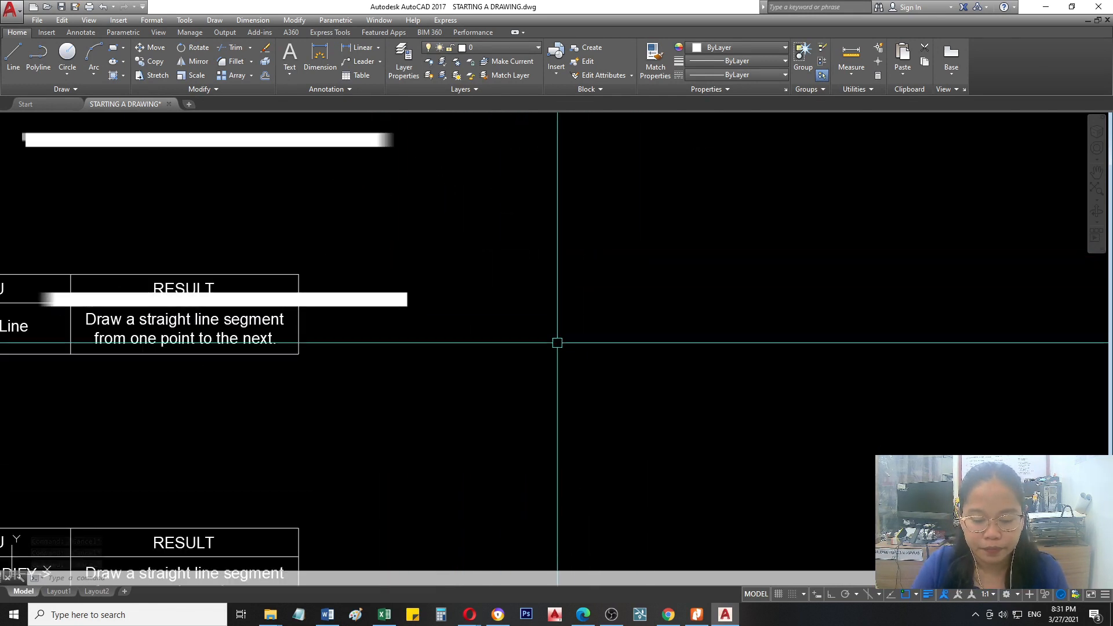
scroll(601, 218, "up", 3)
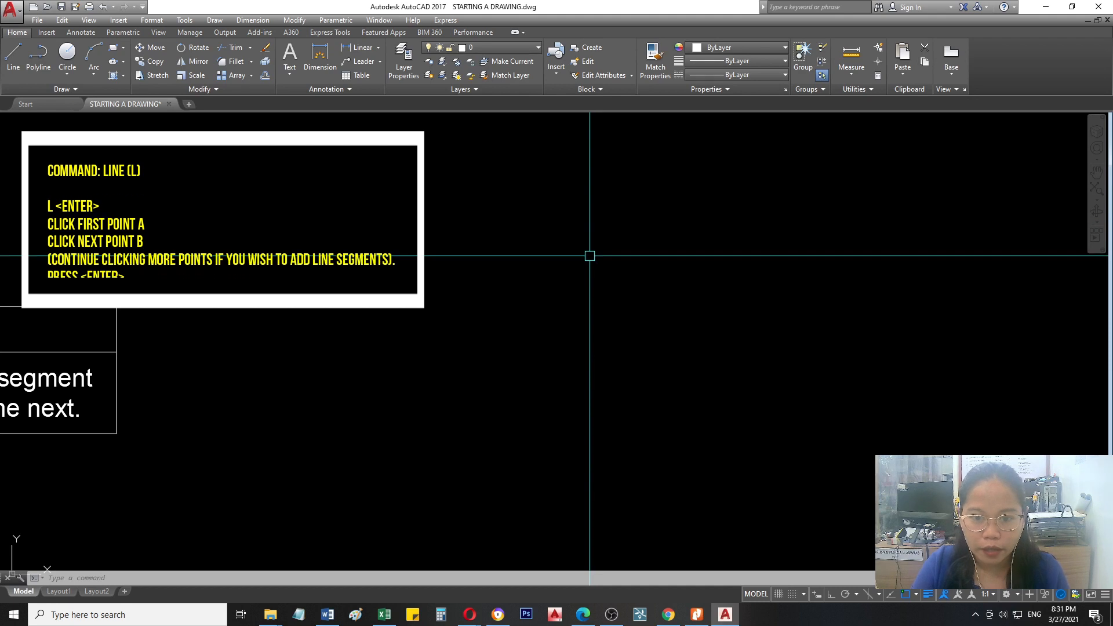
scroll(590, 275, "down", 2)
type("l")
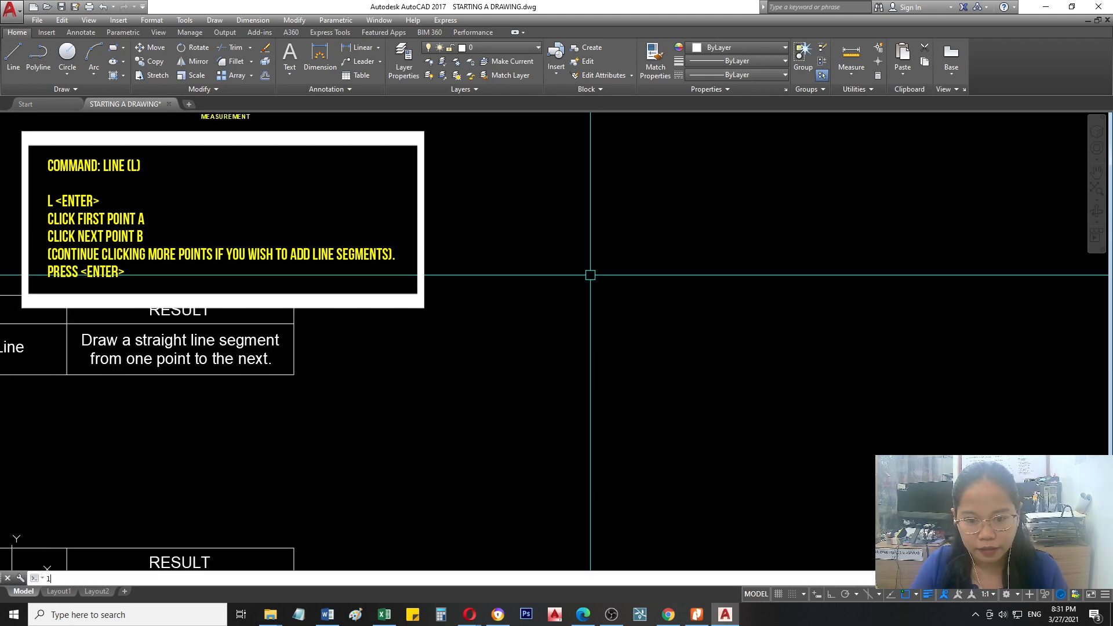
key("Escape")
key("Escape")
key("Escape")
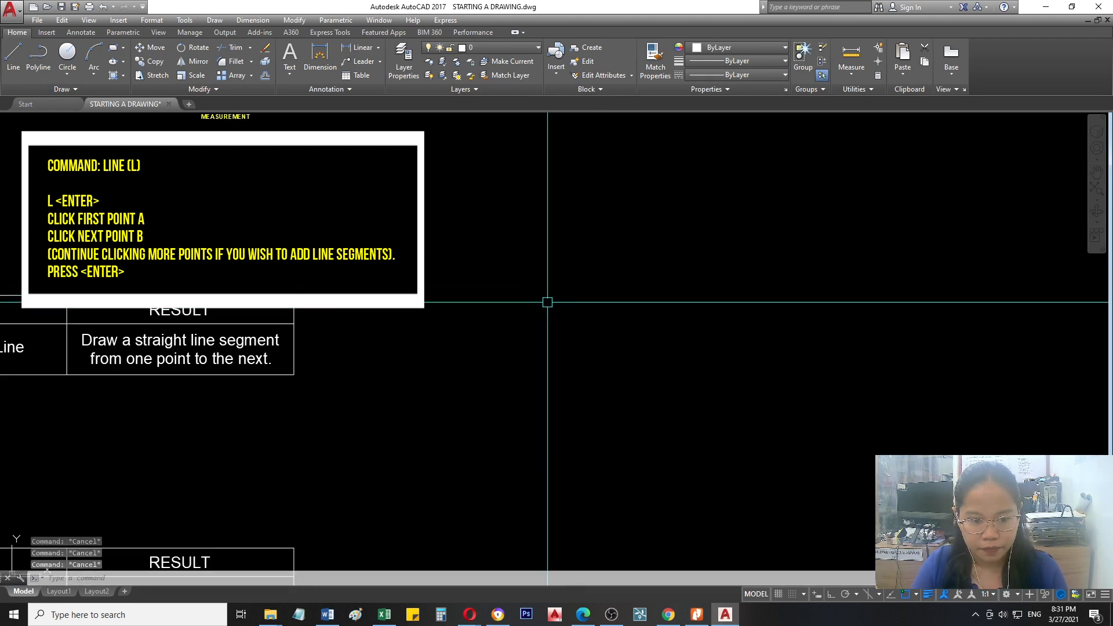
Draw an open zigzag outline of ten connected line segments freehand in the empty area beside the Line command table.
type("L")
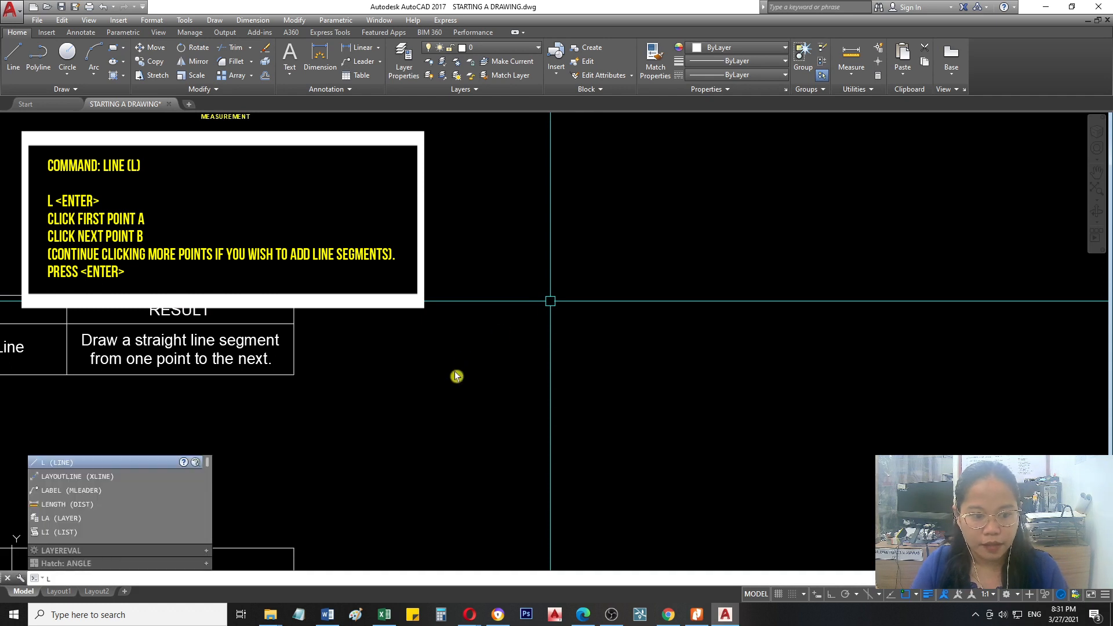
key("Return")
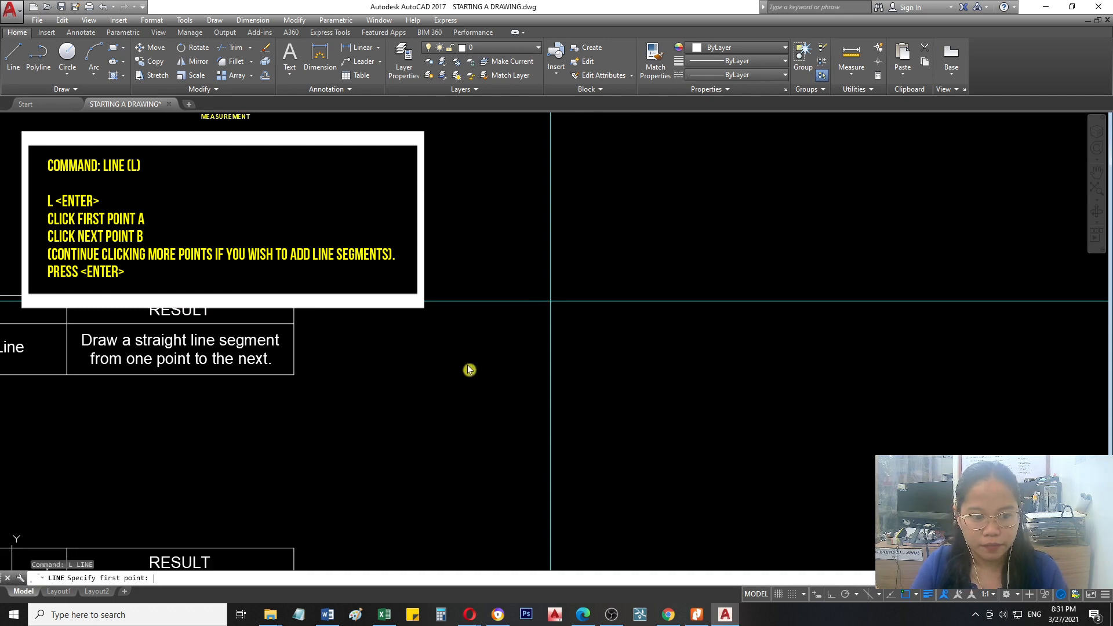
left_click(516, 277)
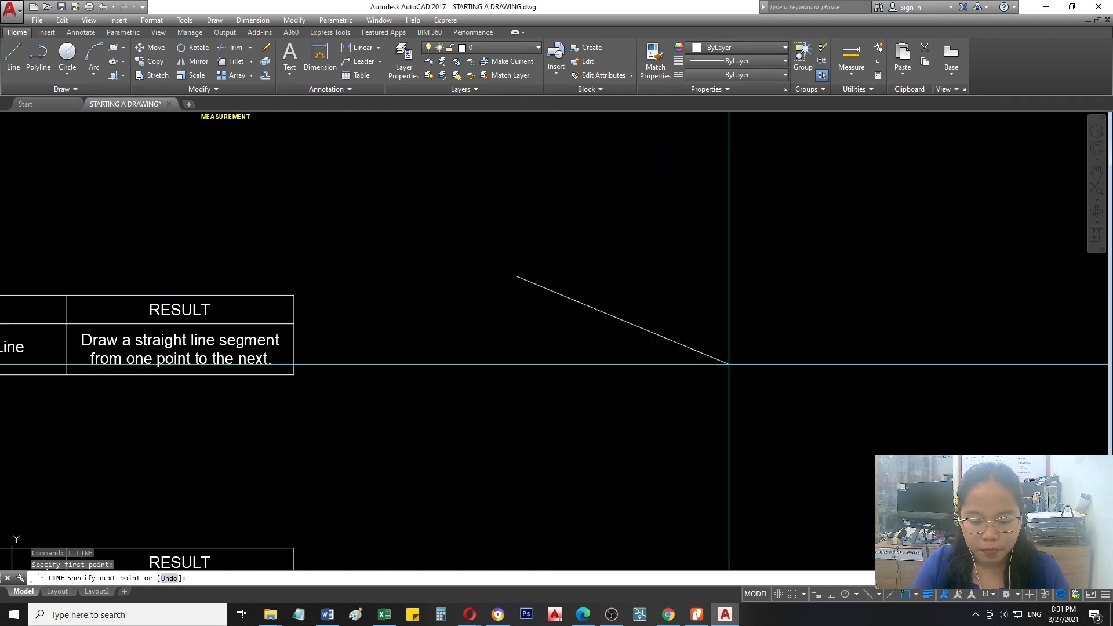
left_click(733, 214)
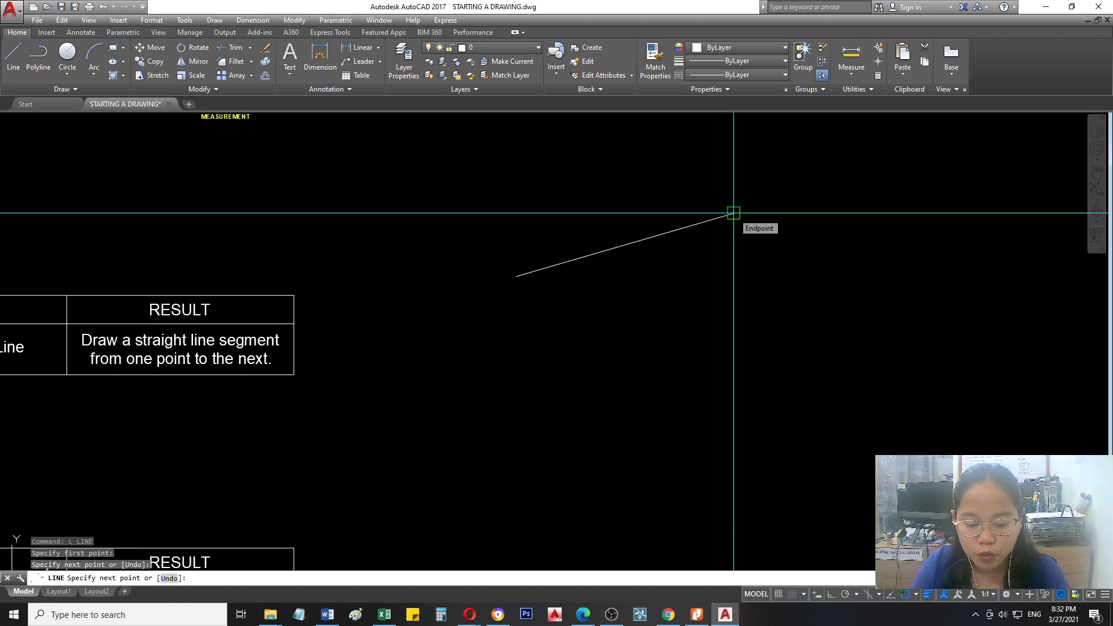
left_click(792, 334)
left_click(908, 193)
left_click(1009, 423)
left_click(614, 517)
left_click(499, 380)
left_click(358, 315)
left_click(482, 183)
left_click(613, 157)
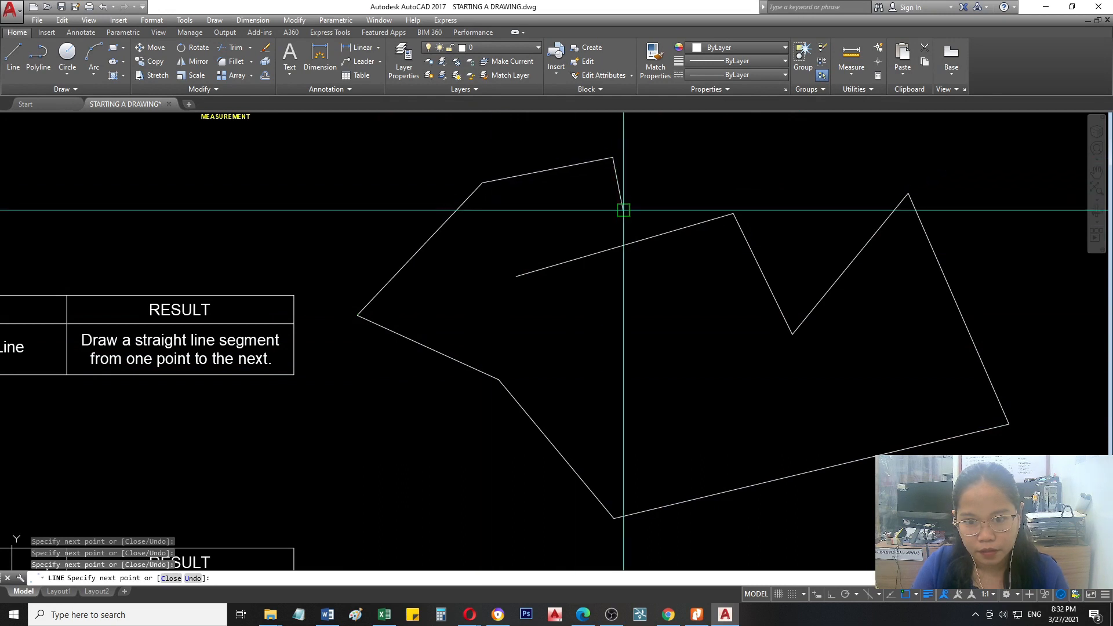
left_click(623, 210)
key("Return")
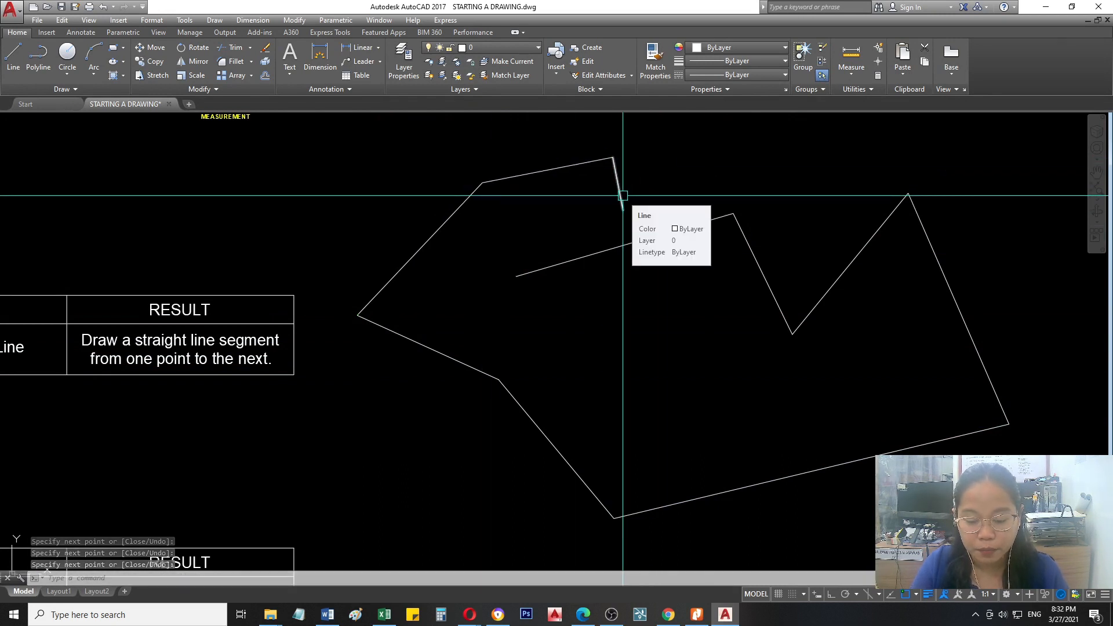
scroll(623, 196, "down", 4)
left_click(815, 163)
scroll(662, 174, "up", 4)
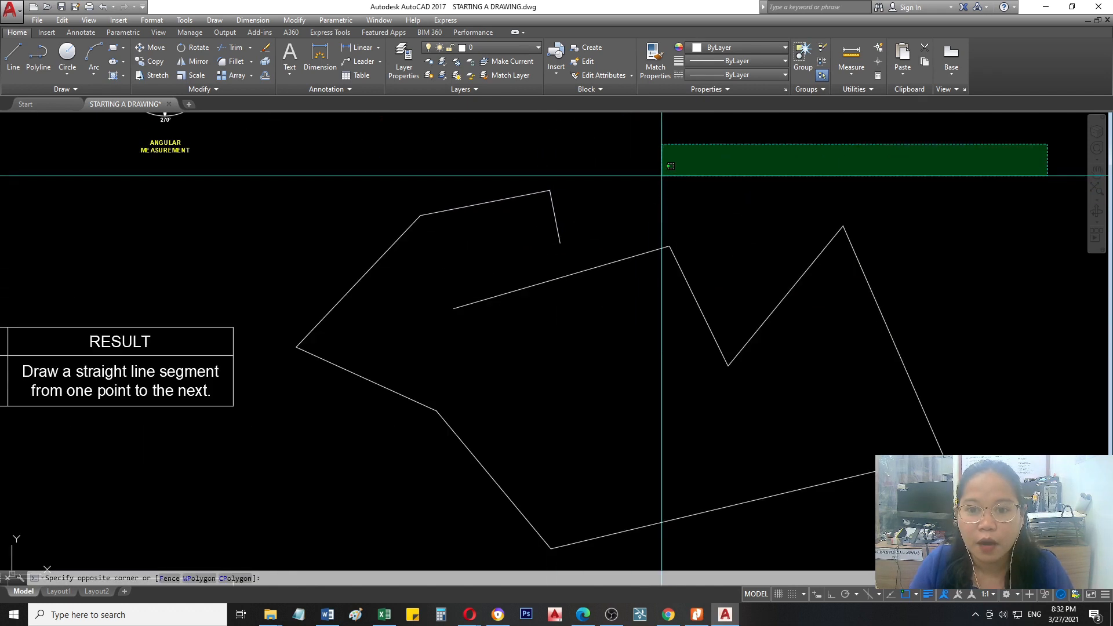
left_click(725, 155)
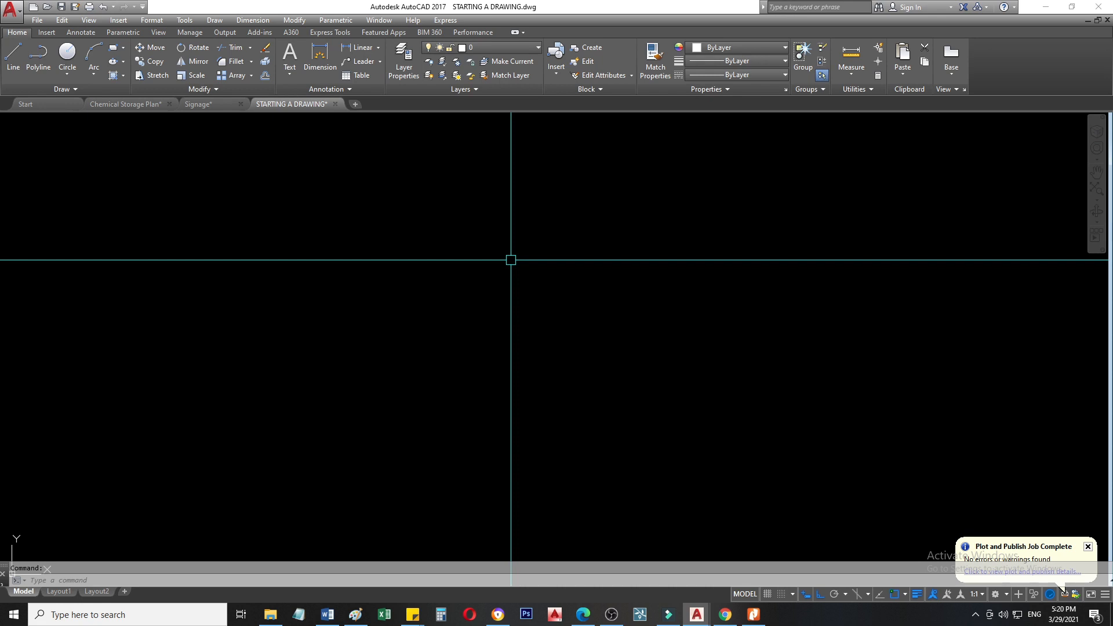
Draw a line 135.25 long at an angle of 37.5° in the empty area beside the tables and diagrams.
type("line")
key("Return")
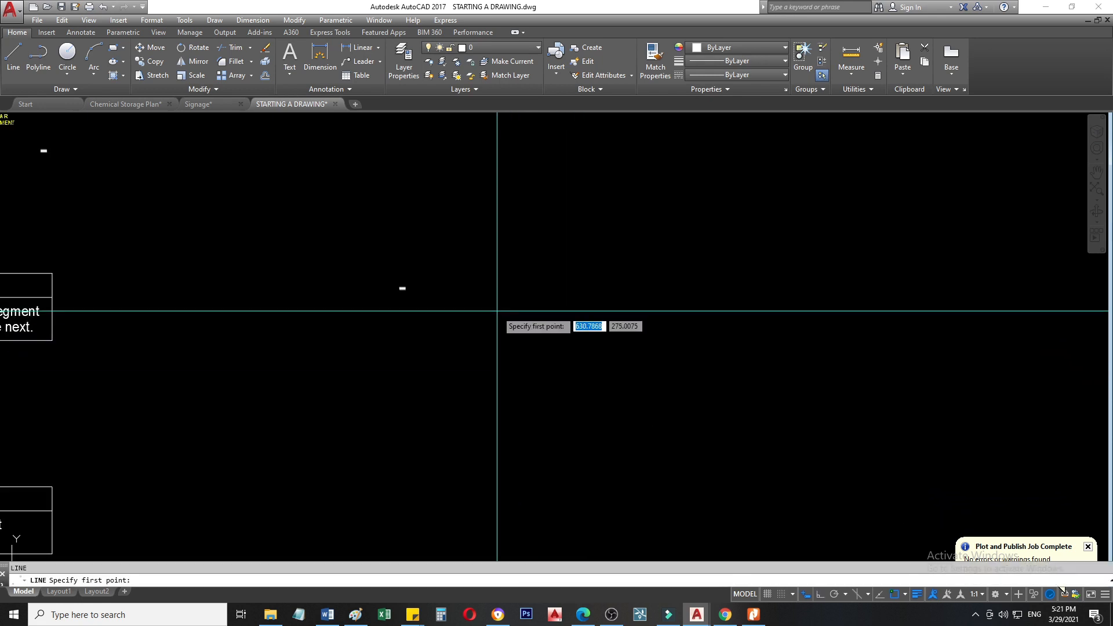
left_click(492, 307)
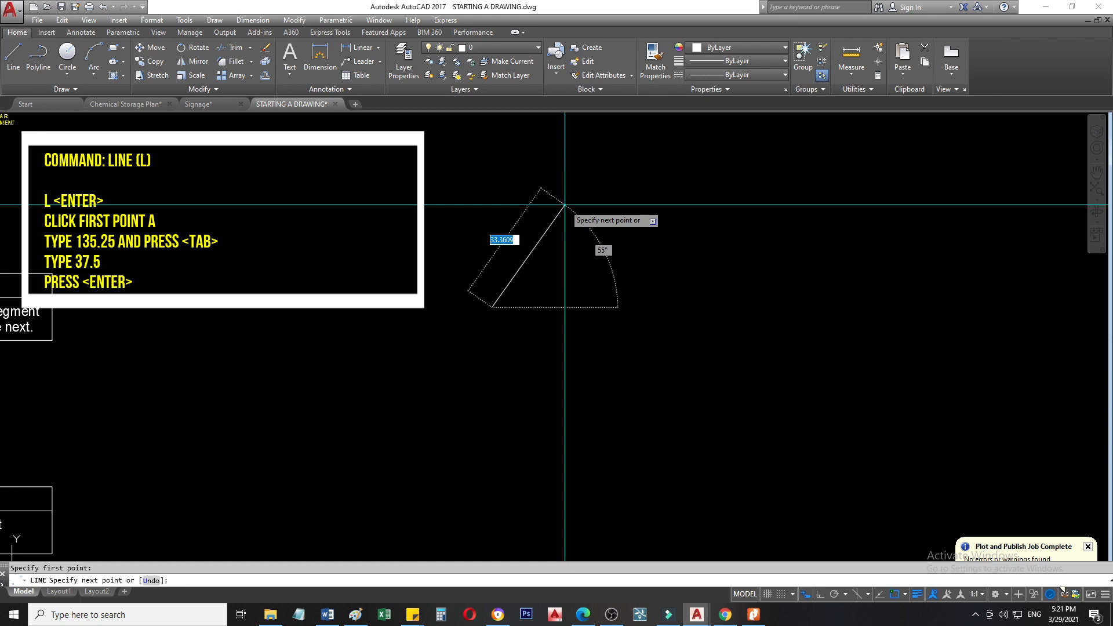
type("135.25")
key("Tab")
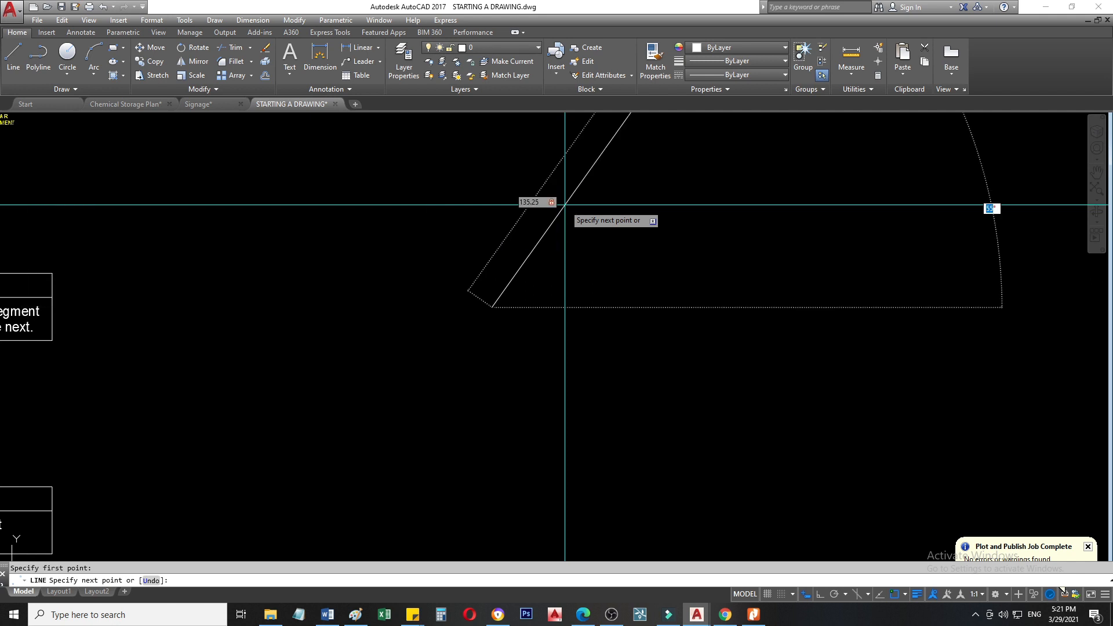
scroll(564, 204, "down", 3)
scroll(688, 214, "up", 5)
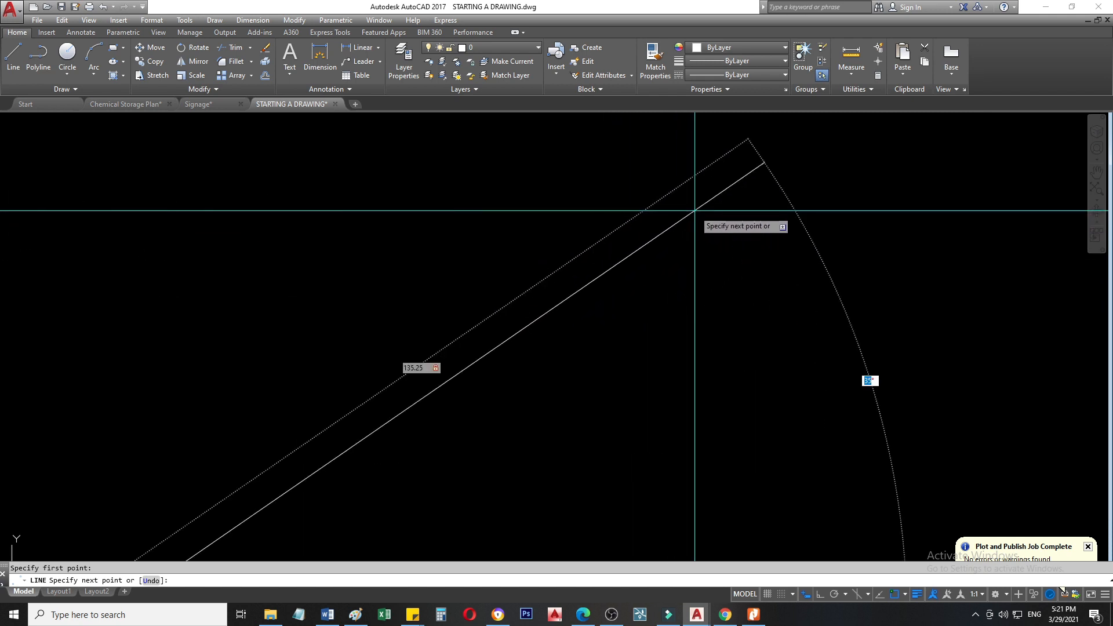
scroll(695, 211, "down", 2)
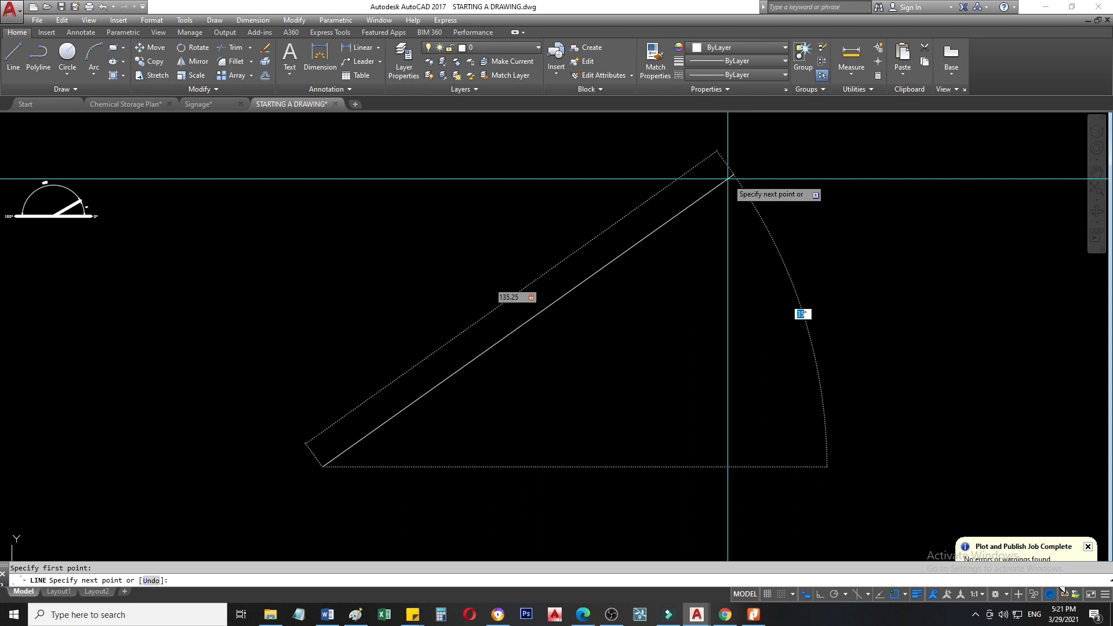
type("37.5")
key("Return")
middle_click_drag(598, 162, 656, 179)
key("Escape")
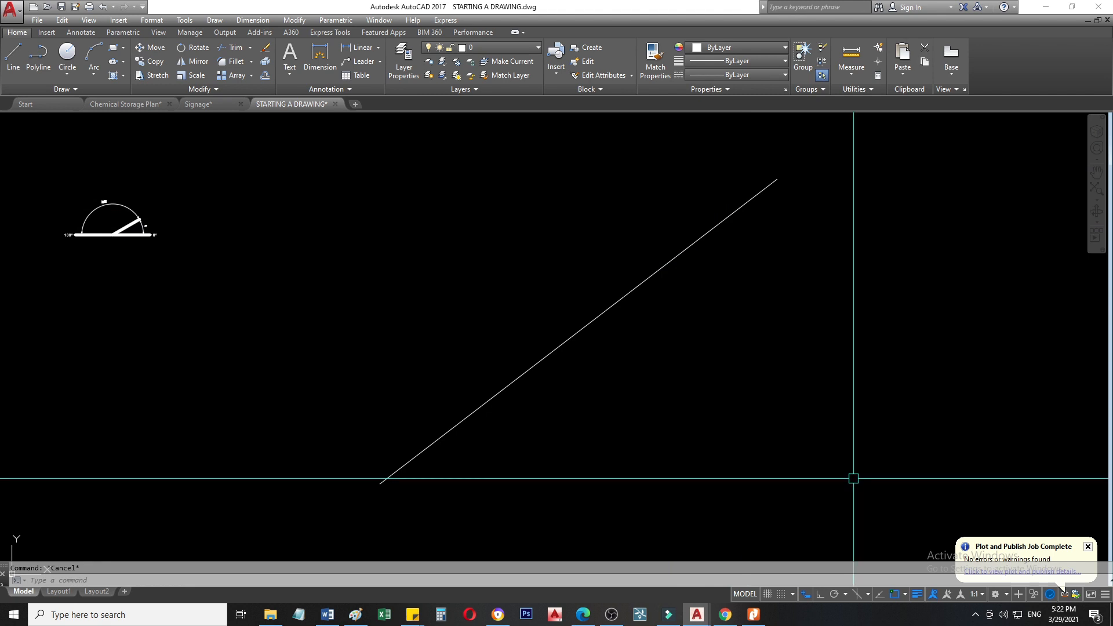
Add an aligned dimension between the inclined line's two endpoints, placed above the line, and check its text.
type("dal")
key("Return")
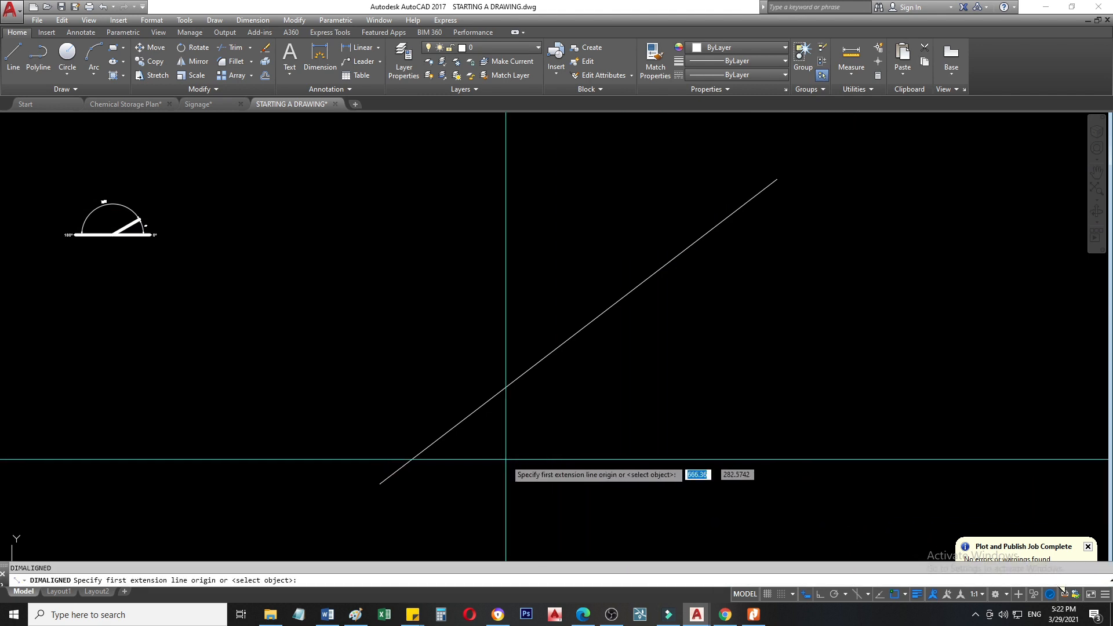
left_click(380, 482)
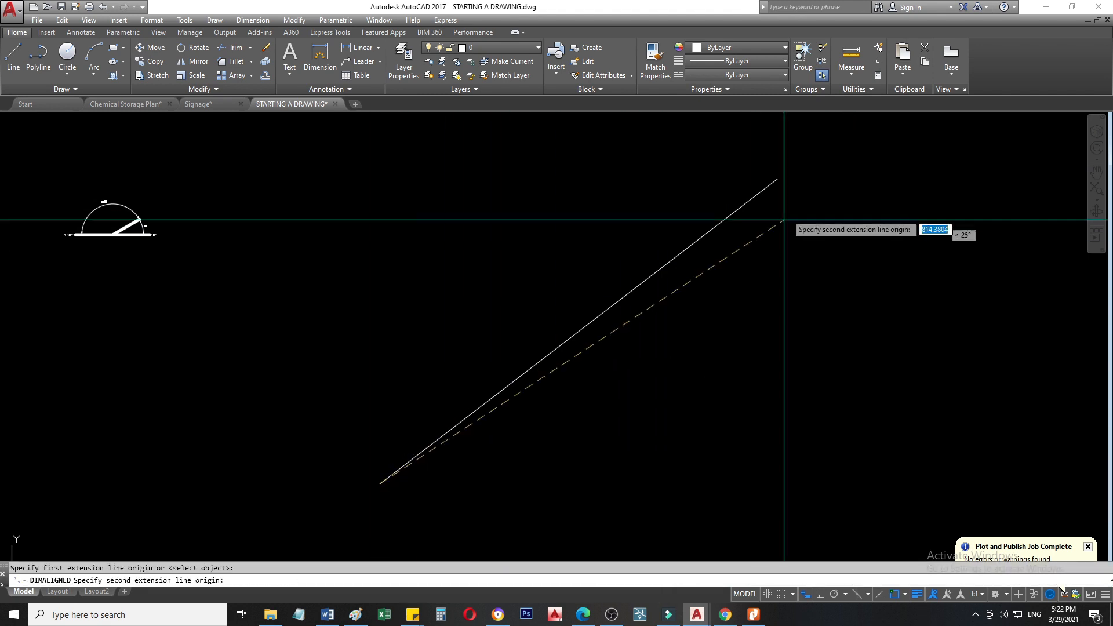
left_click(776, 180)
scroll(576, 159, "down", 1)
left_click(541, 186)
scroll(501, 216, "up", 4)
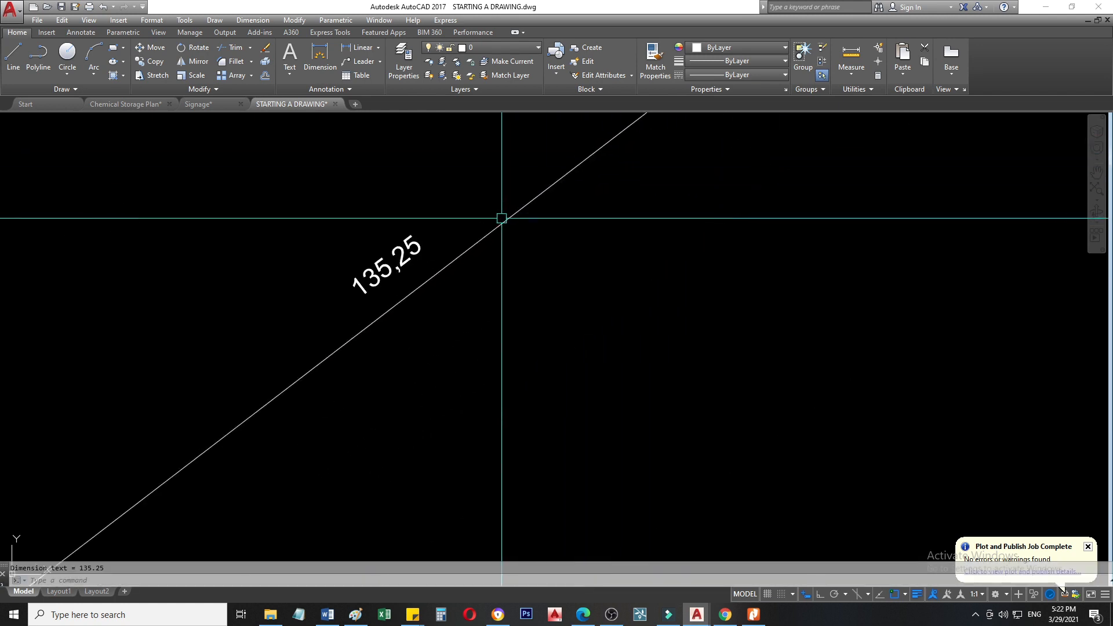
scroll(422, 268, "down", 5)
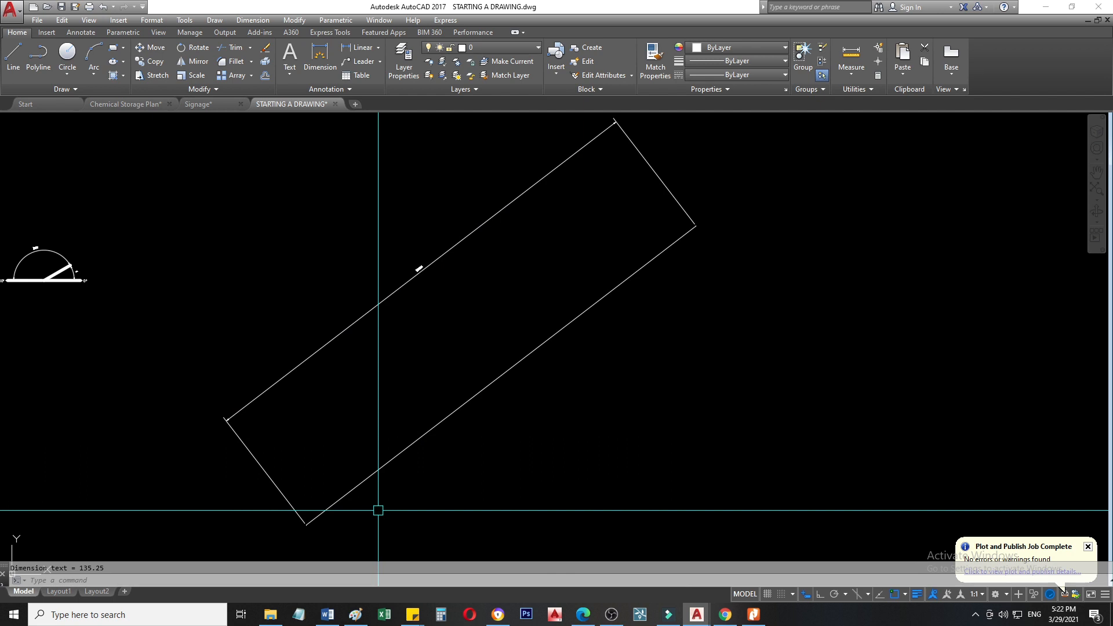
Select the inclined line to inspect its length and angle at the upper endpoint, and undo the last erase.
left_click(390, 461)
mouse_move(696, 226)
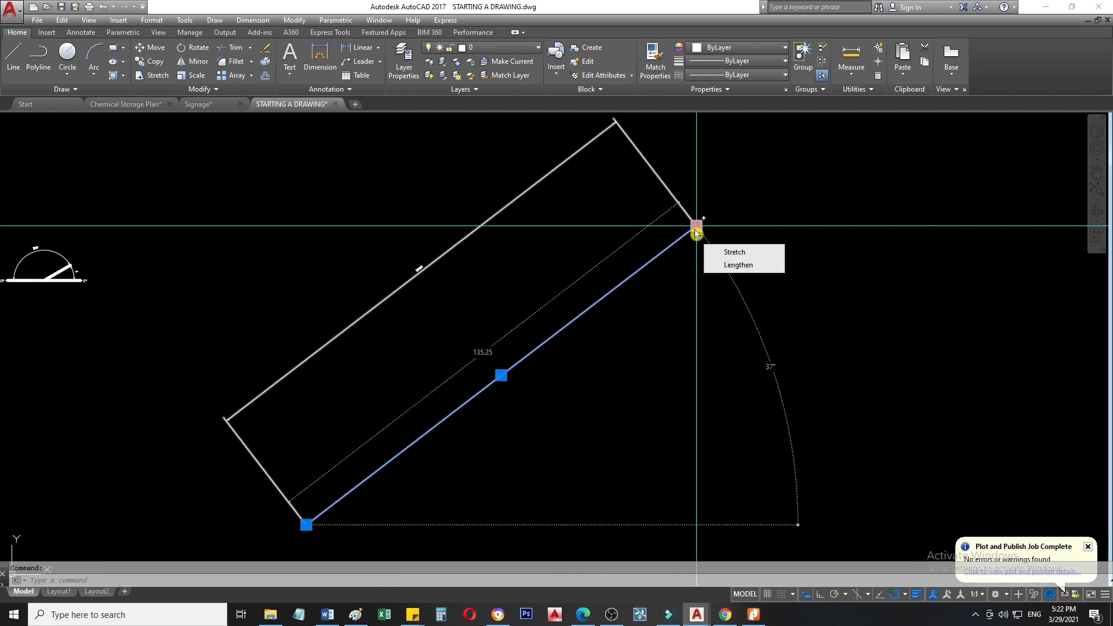
key("ctrl+z")
Examine the Erase command table for its icon, keystroke, menu path and result.
scroll(697, 232, "down", 2)
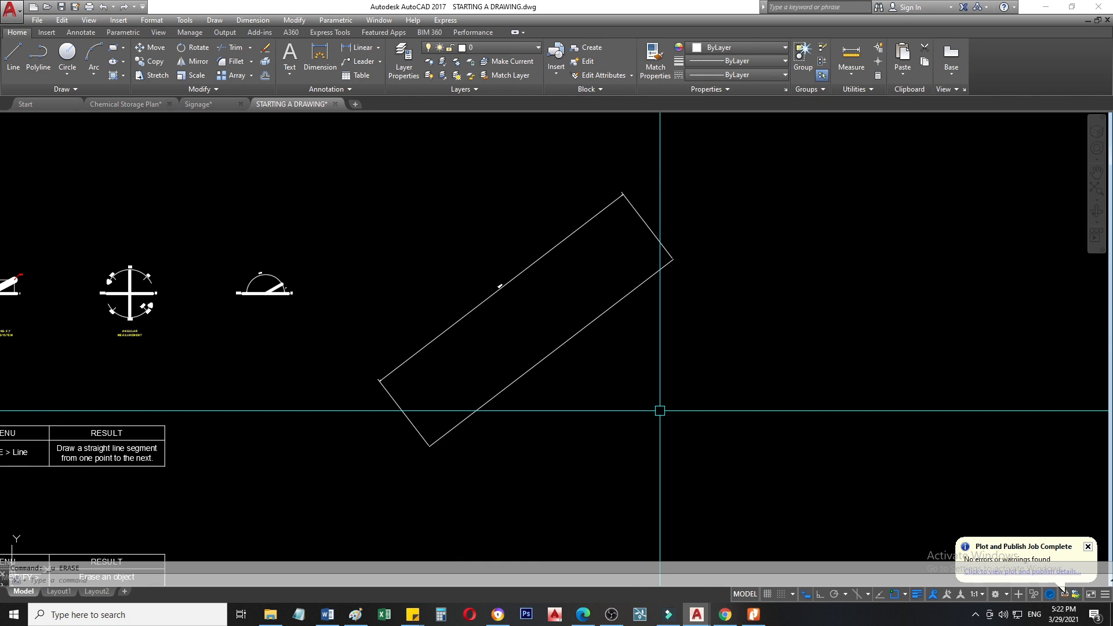
scroll(677, 342, "down", 6)
scroll(492, 395, "up", 8)
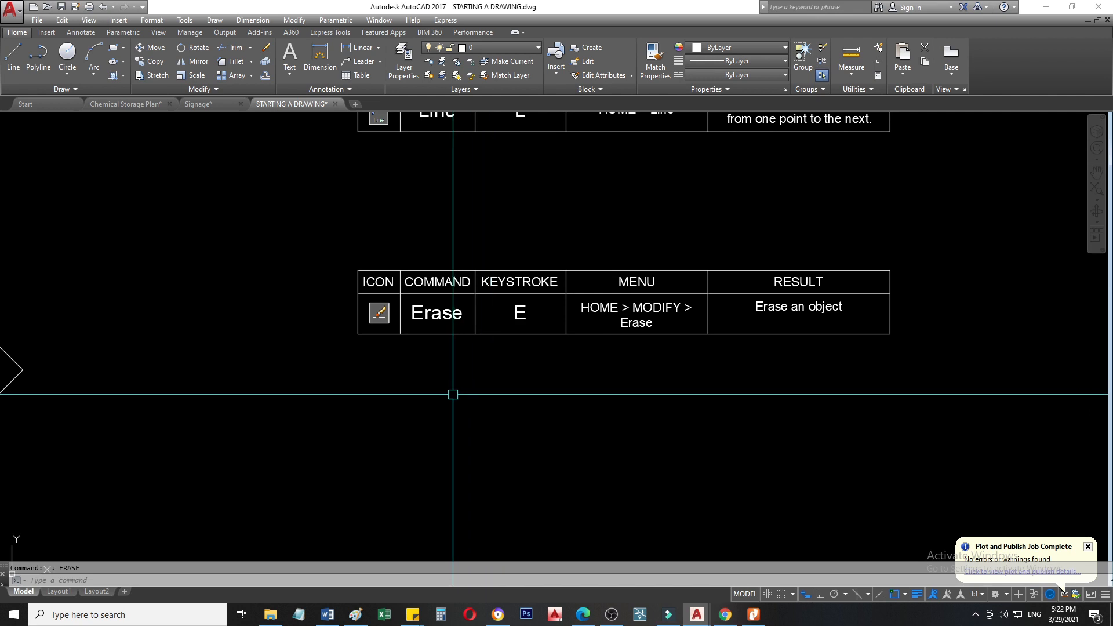
scroll(452, 394, "up", 2)
scroll(319, 324, "down", 3)
scroll(319, 326, "up", 5)
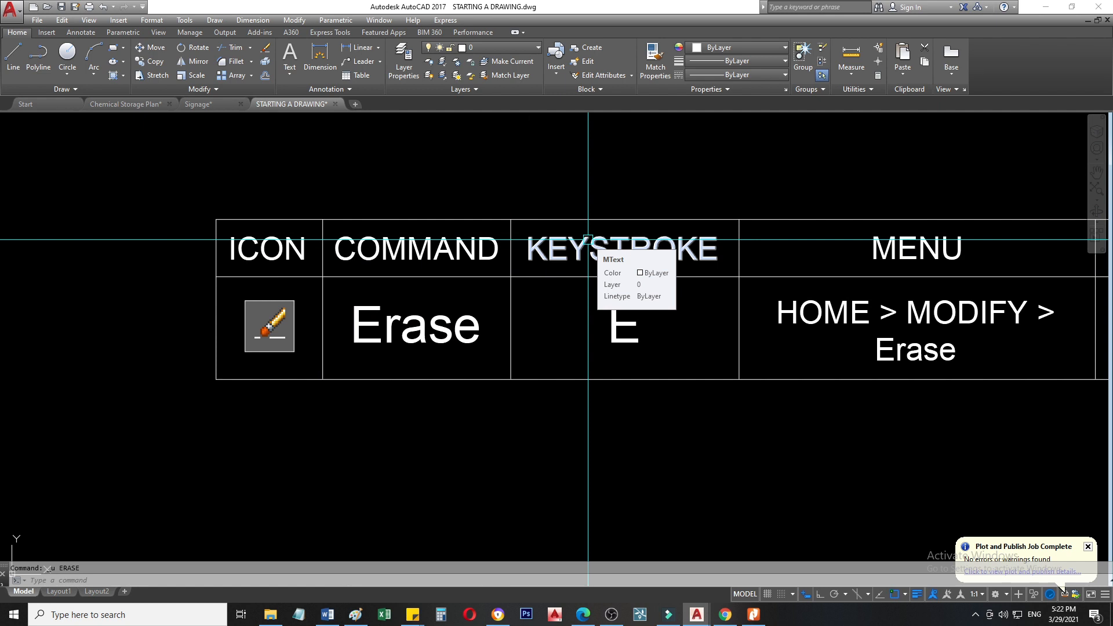
scroll(579, 289, "down", 3)
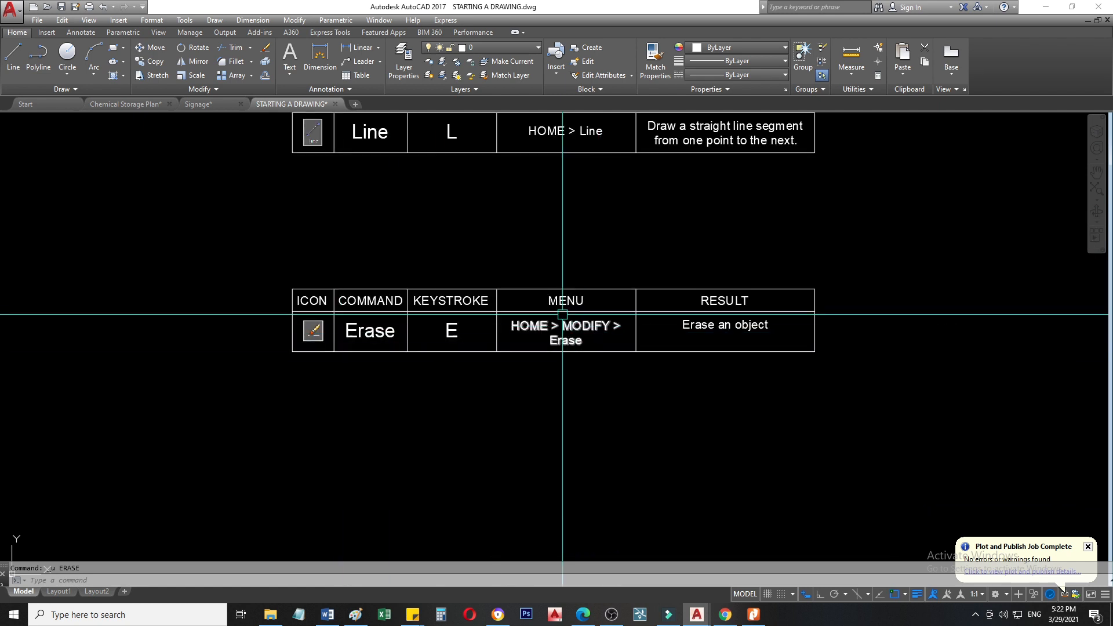
scroll(561, 301, "up", 6)
scroll(495, 300, "down", 3)
scroll(549, 328, "up", 2)
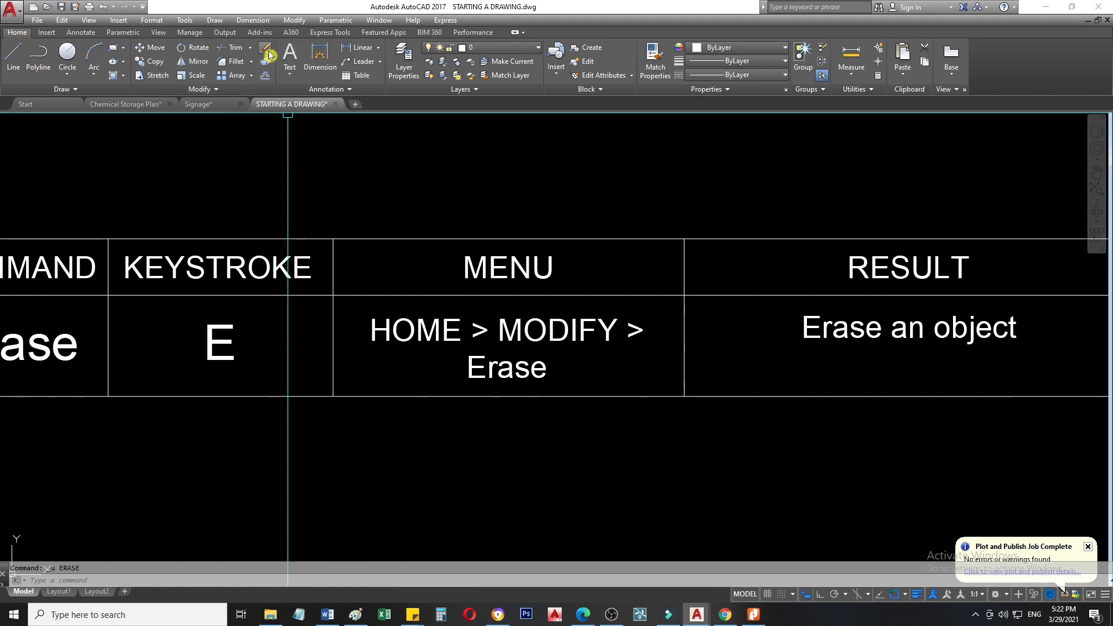
Erase the inclined line and its aligned dimension in the area beside the diagrams using the Erase command.
scroll(278, 234, "down", 1)
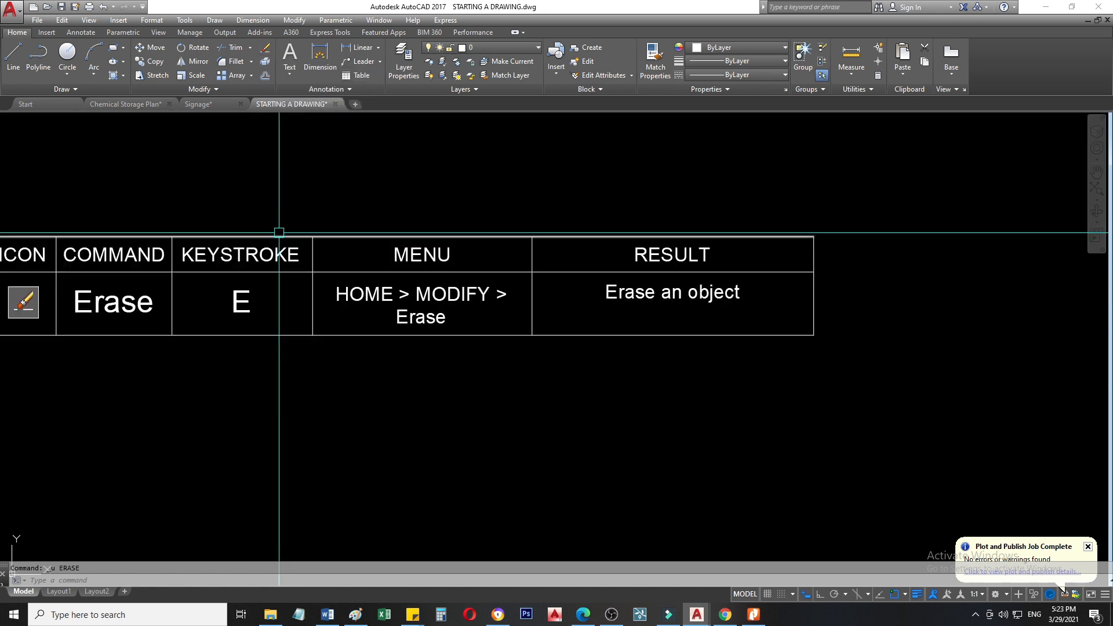
scroll(681, 262, "down", 4)
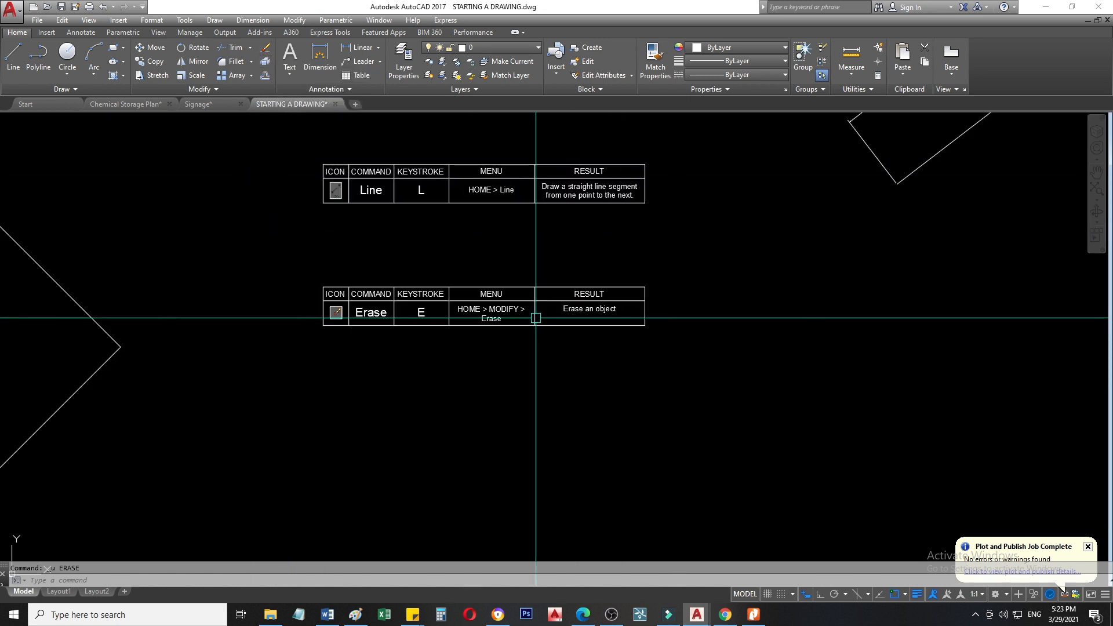
scroll(638, 352, "up", 6)
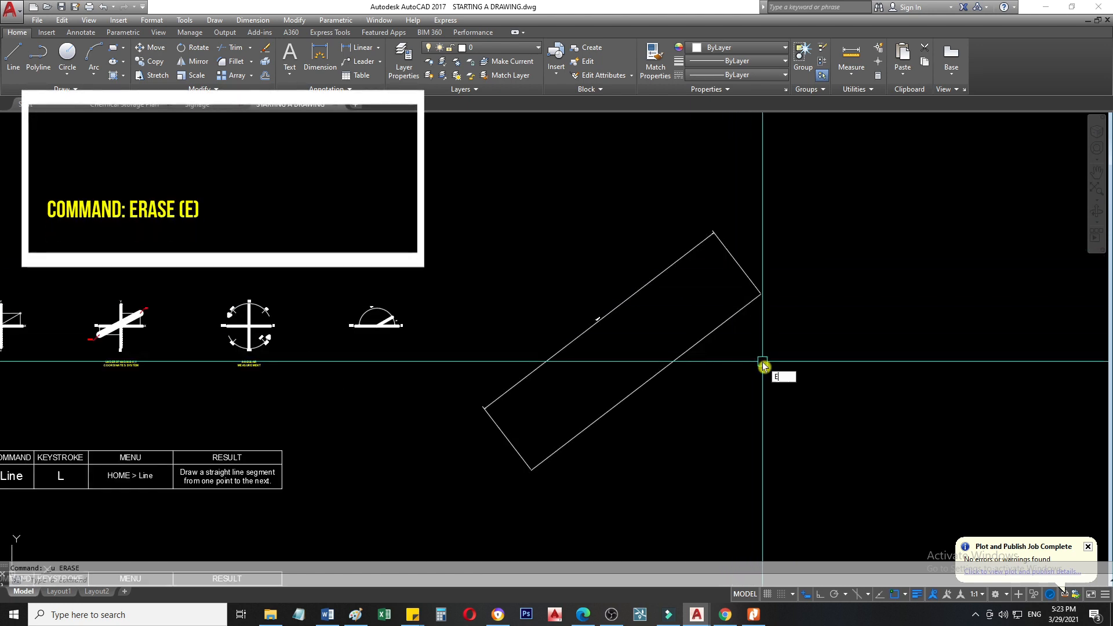
type("E")
key("Return")
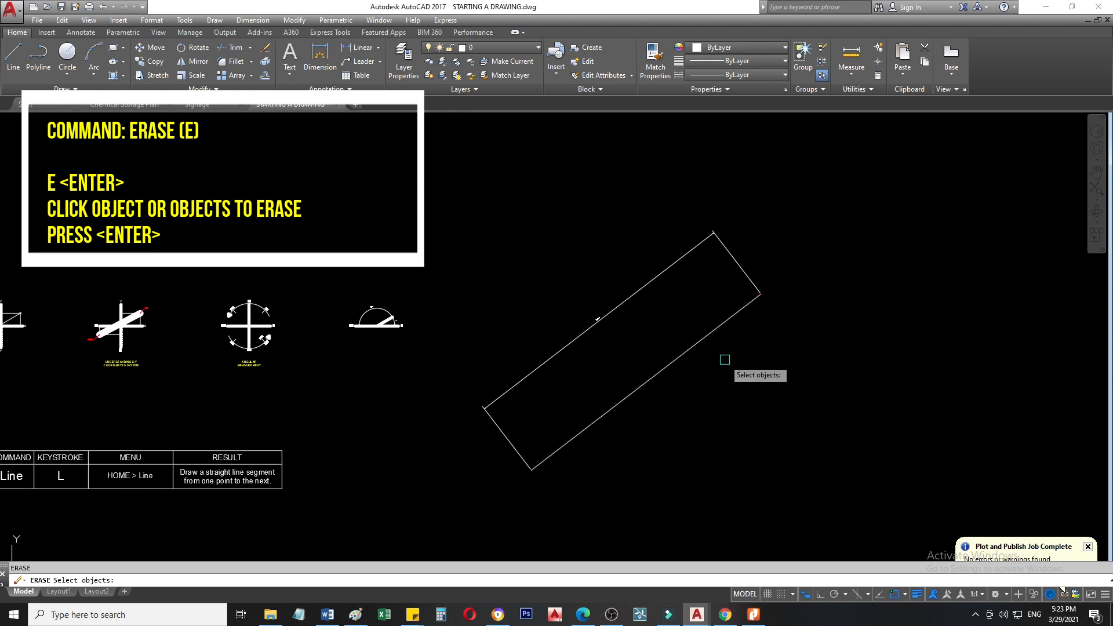
left_click(725, 319)
left_click(750, 281)
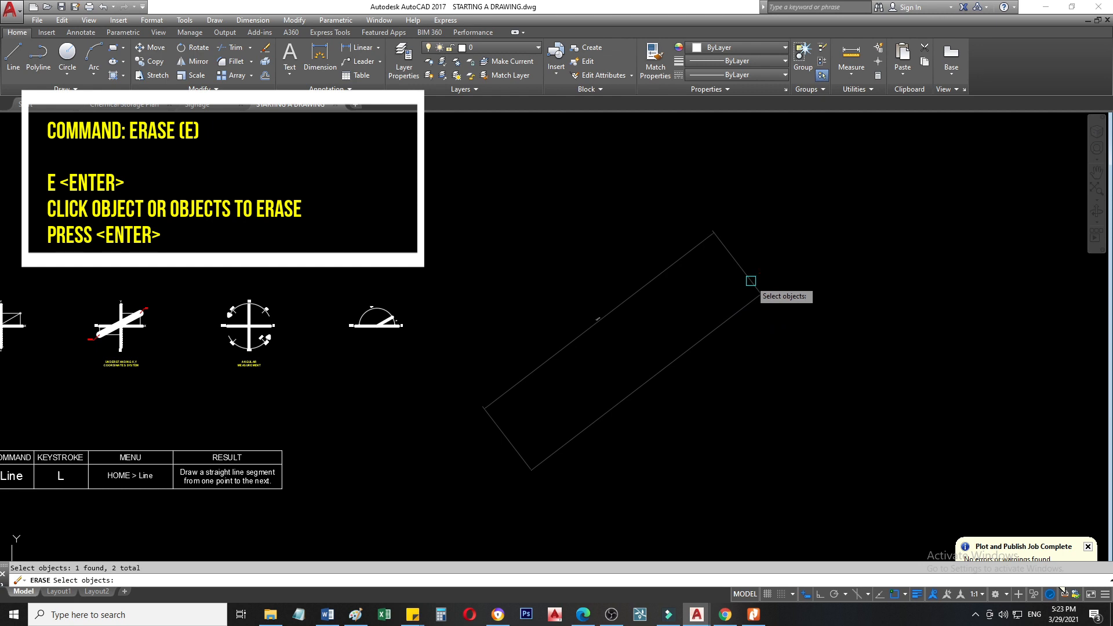
key("Return")
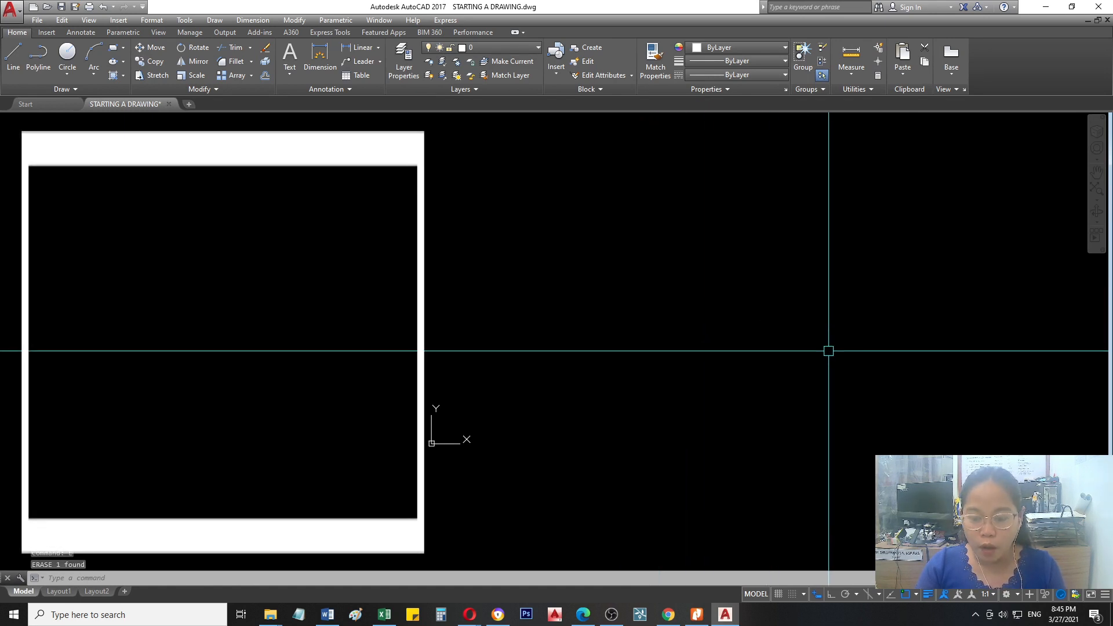
Start a line with its first point at the absolute coordinates 50,50.
type("l")
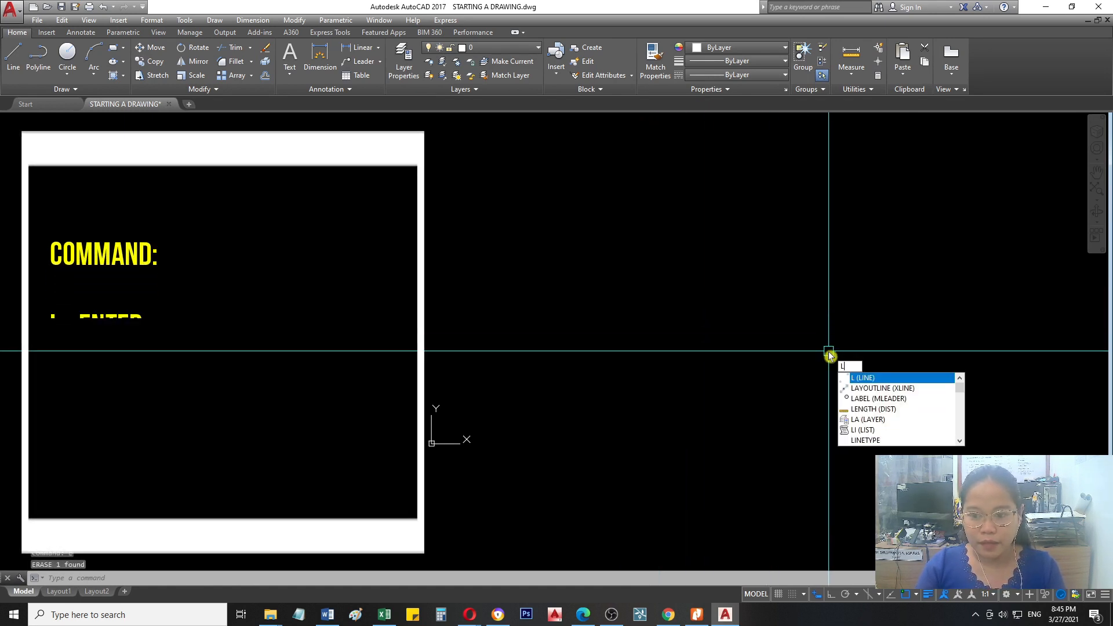
key("Return")
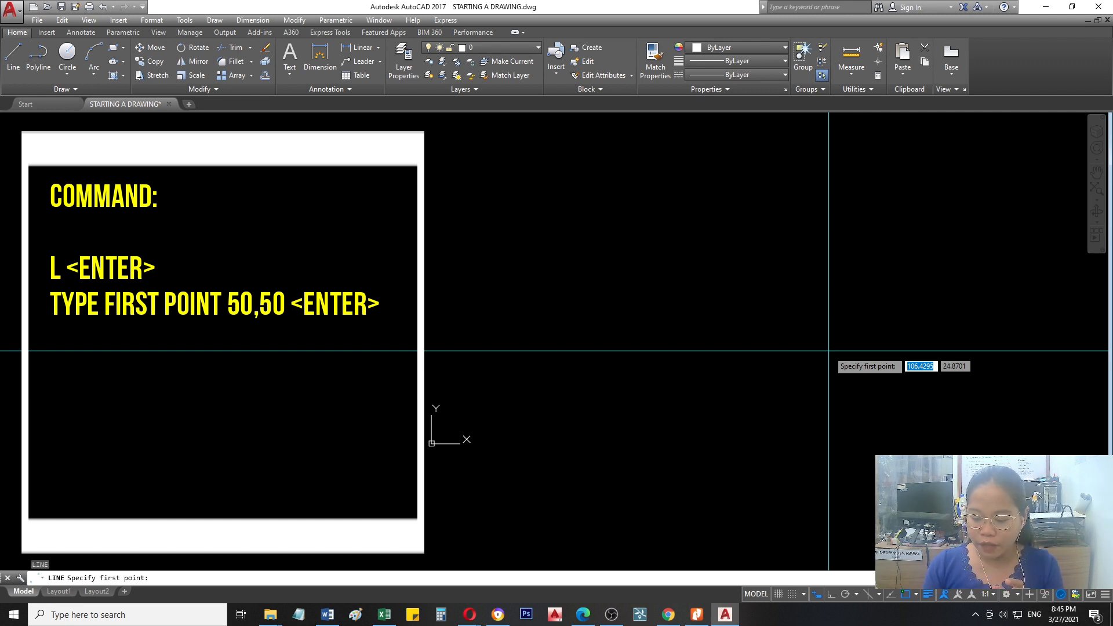
type("50")
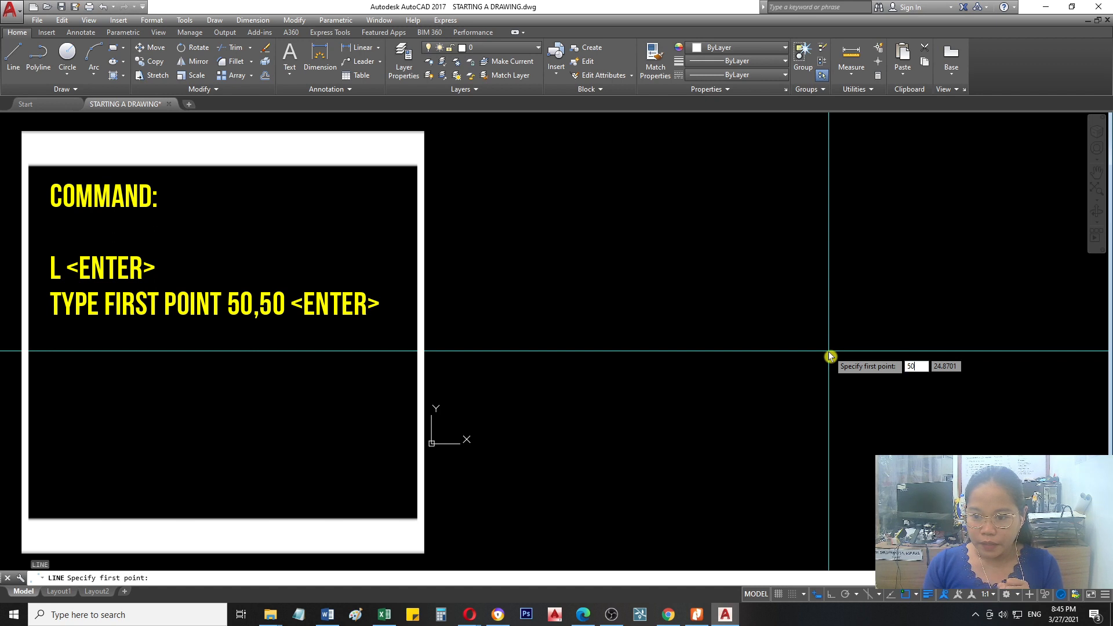
type(",5")
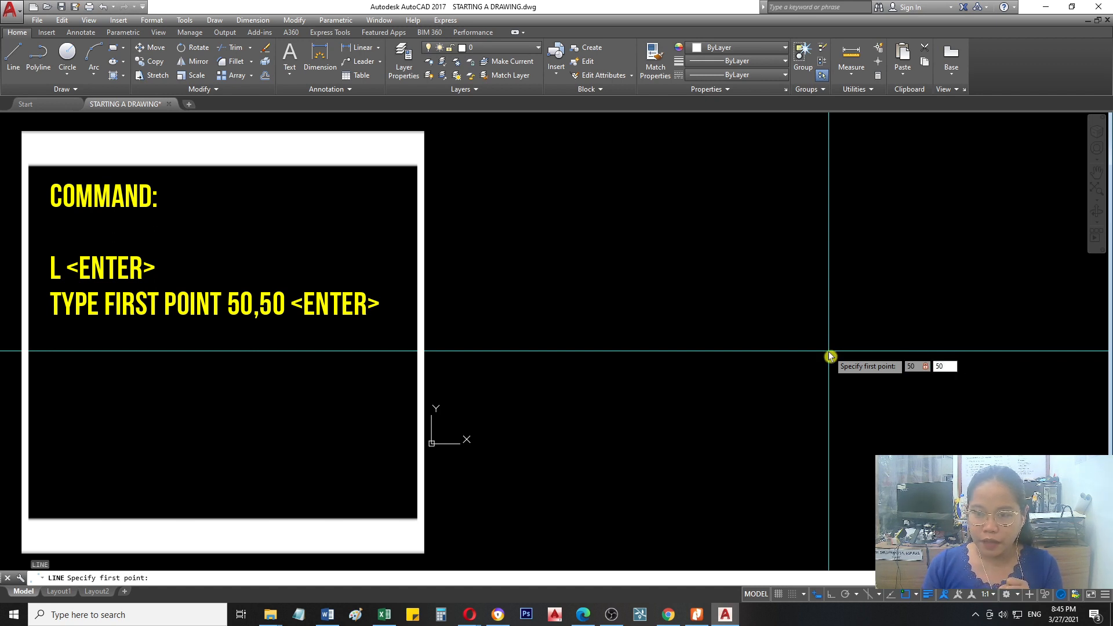
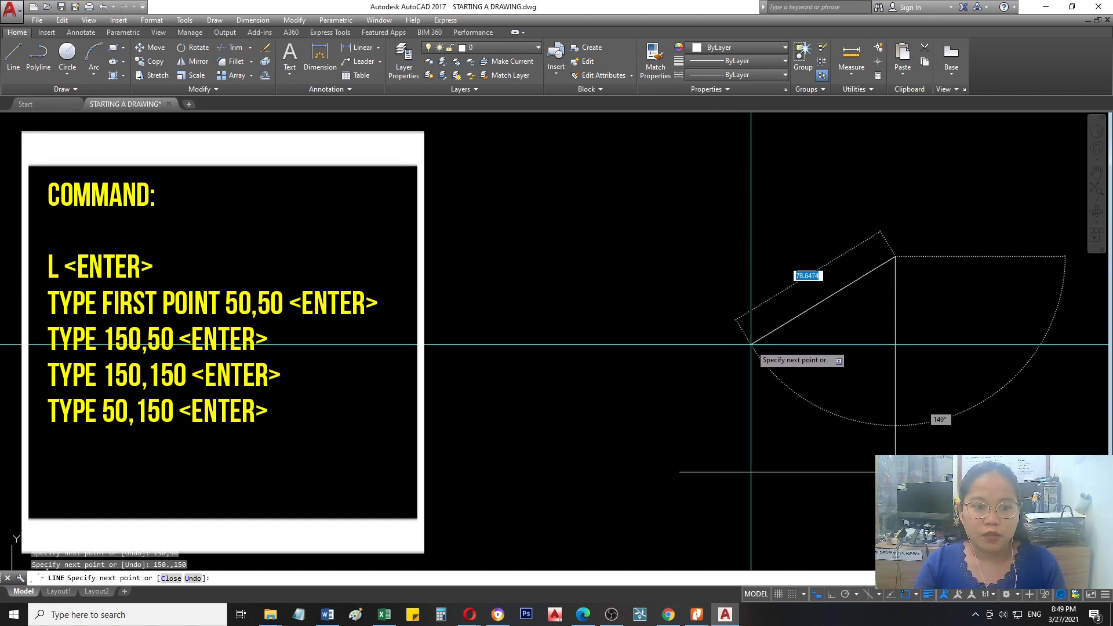
Continue the line from the upper end of the vertical side to absolute point 50,150 and close the square.
type("50,1")
type("50")
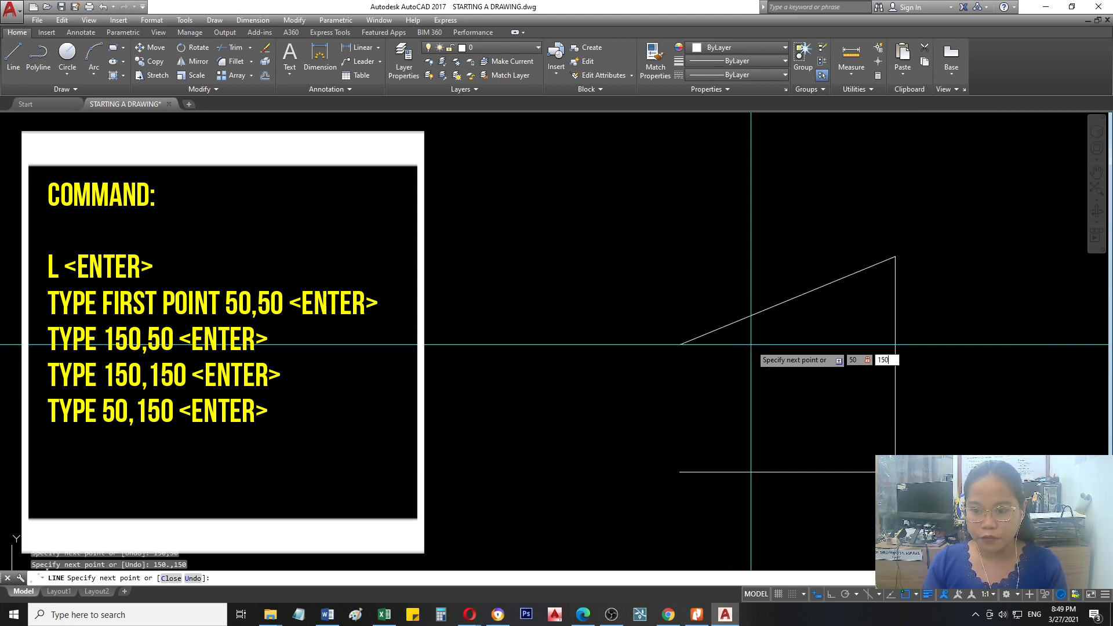
key("Return")
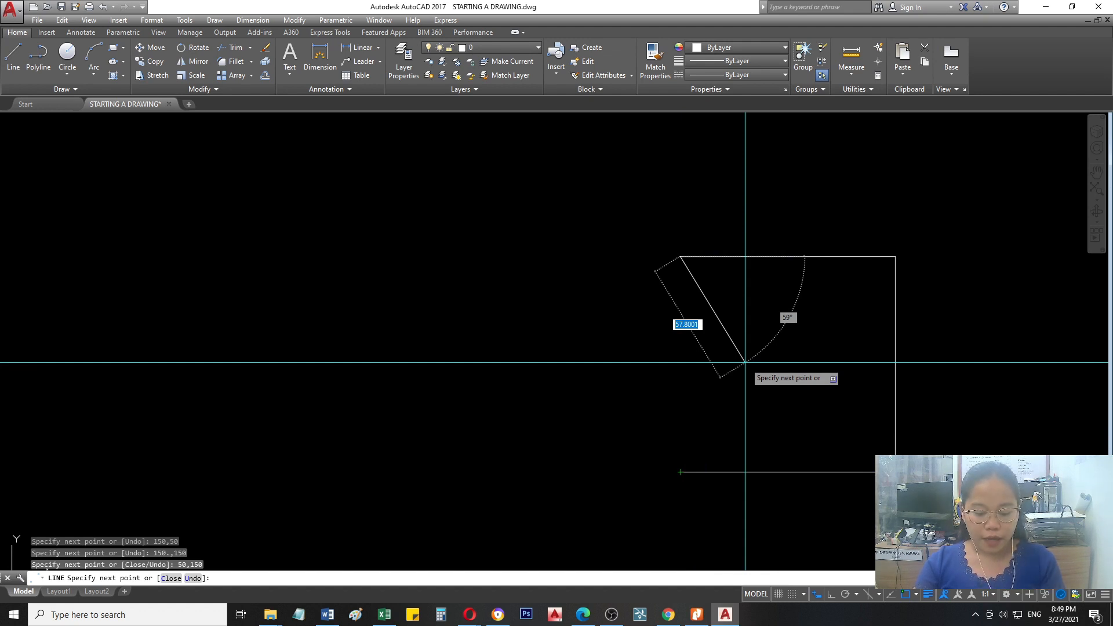
type("C")
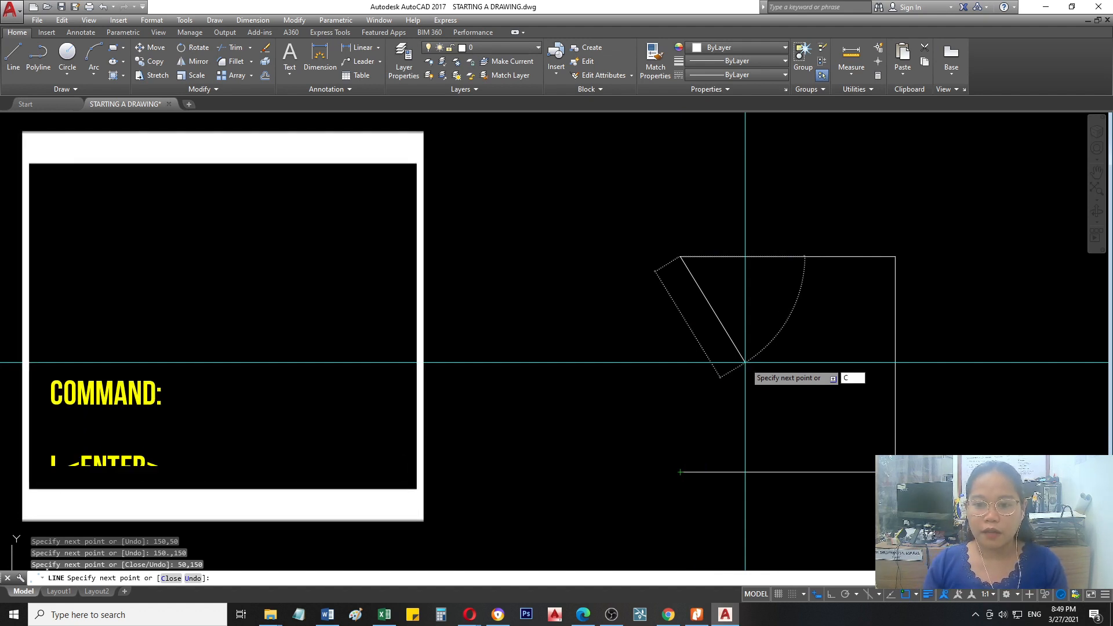
key("Return")
Start a new line in the empty area with its first point at the absolute coordinates 250,50.
scroll(579, 308, "down", 2)
scroll(664, 315, "up", 4)
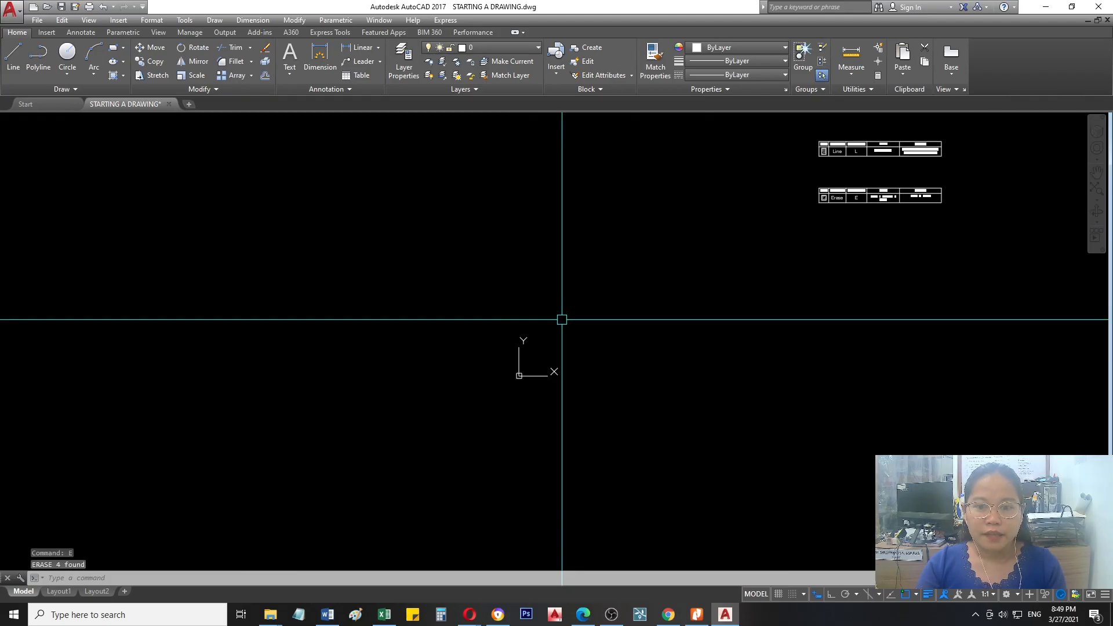
scroll(585, 275, "up", 3)
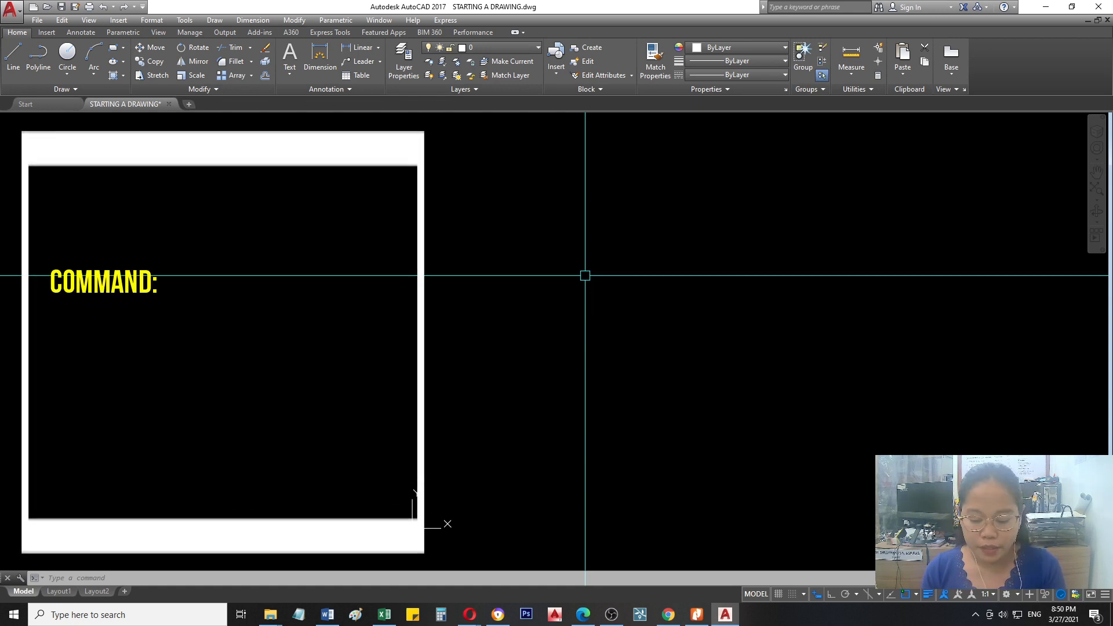
type("L")
key("Return")
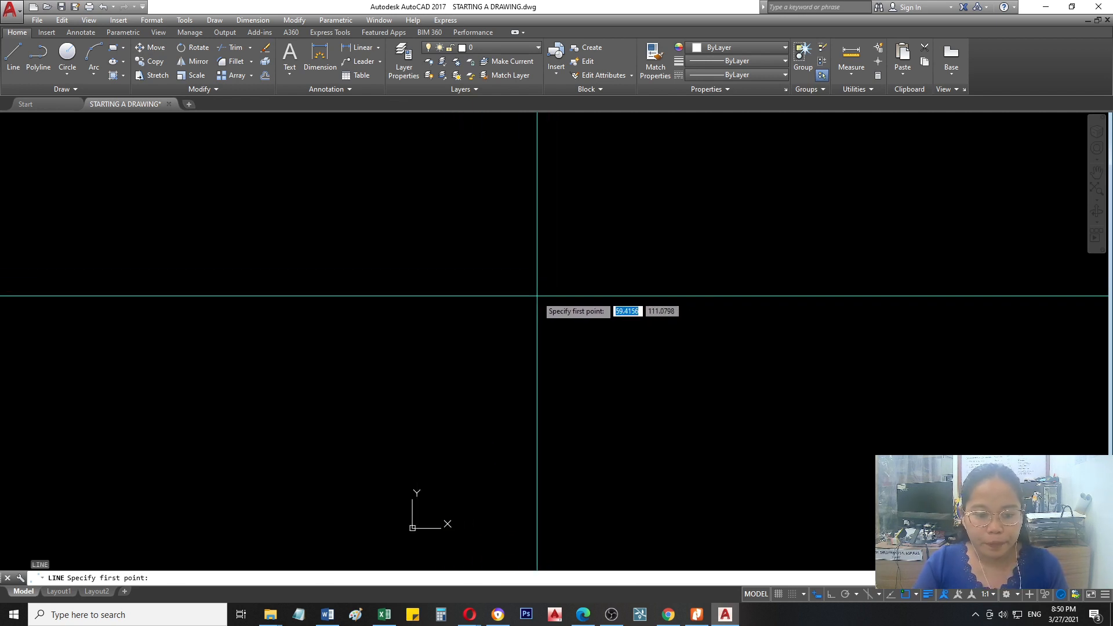
type("250")
key("Tab")
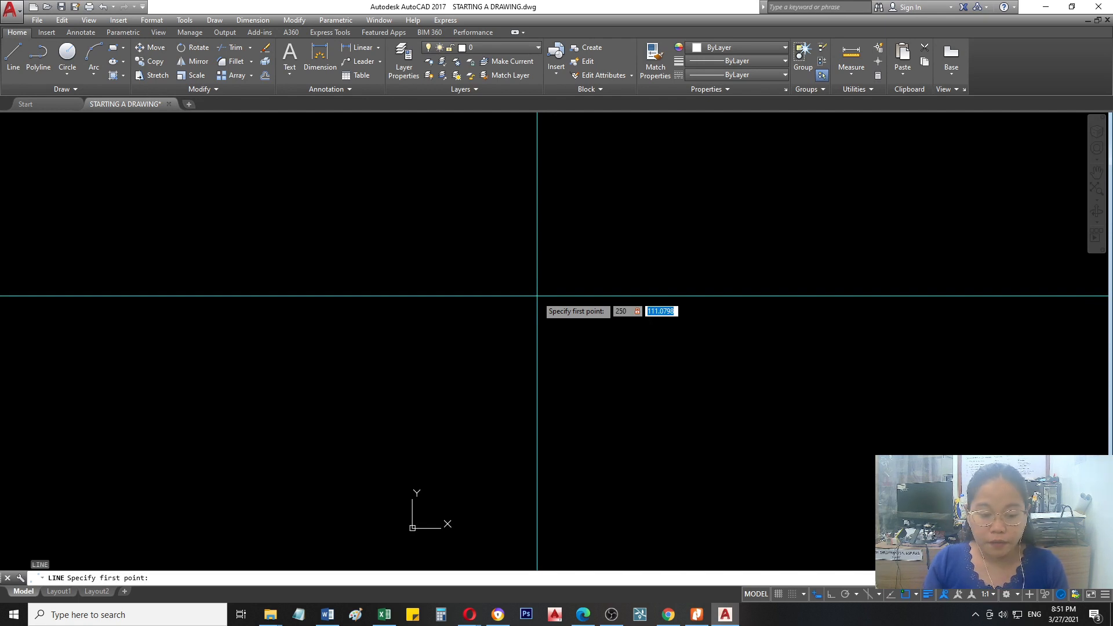
type("50")
key("Return")
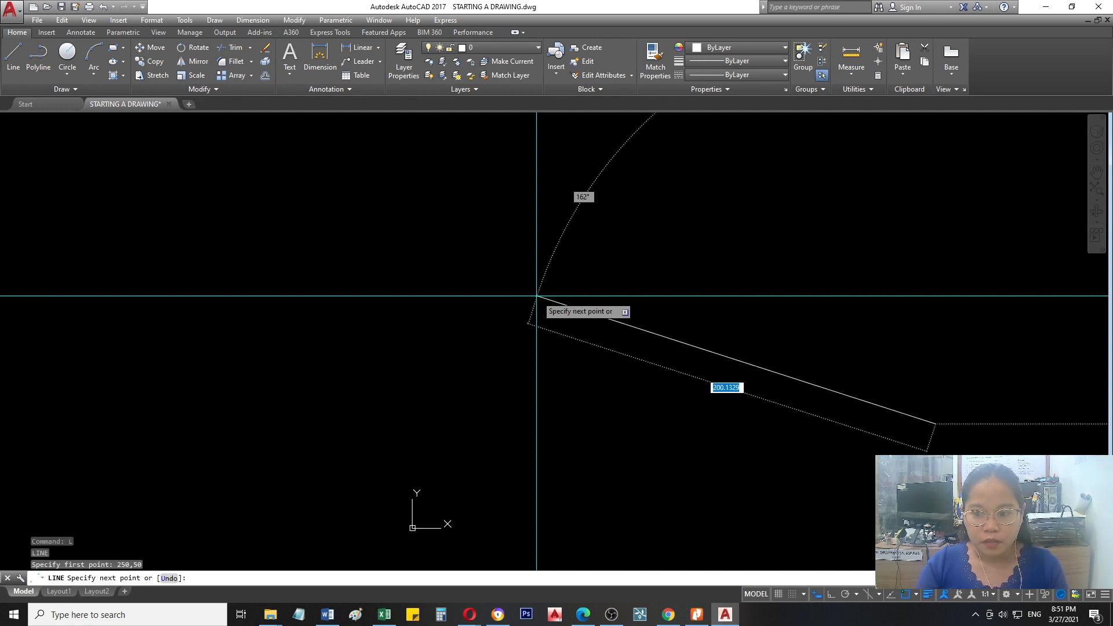
Draw the first side from 250,50 as a horizontal segment 100 units long at an angle of 0°.
scroll(691, 360, "down", 4)
scroll(691, 348, "up", 8)
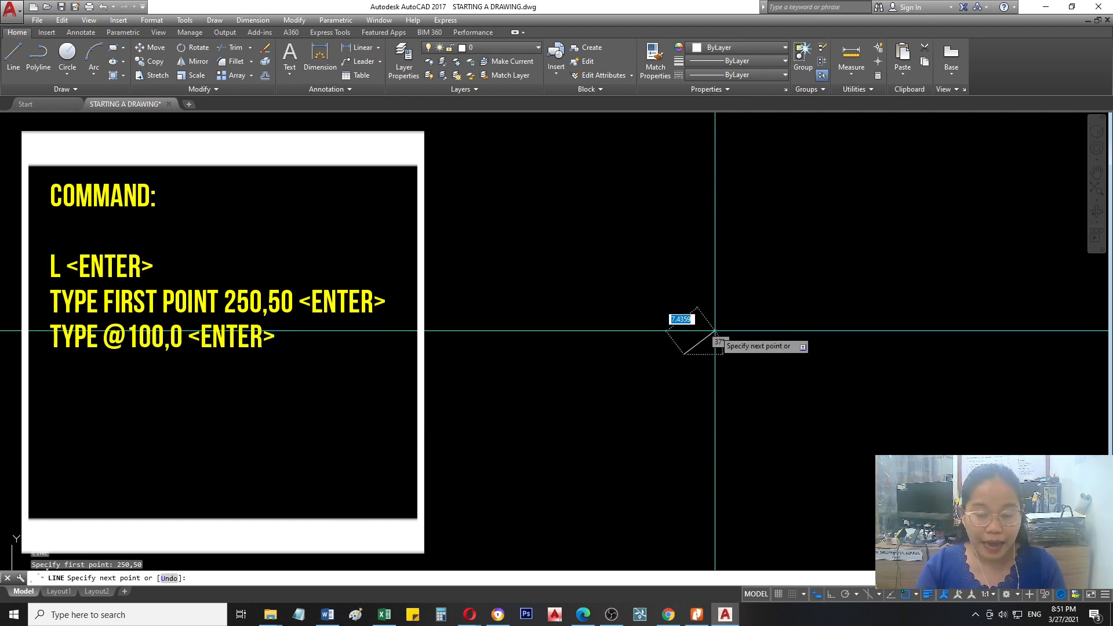
key("F8")
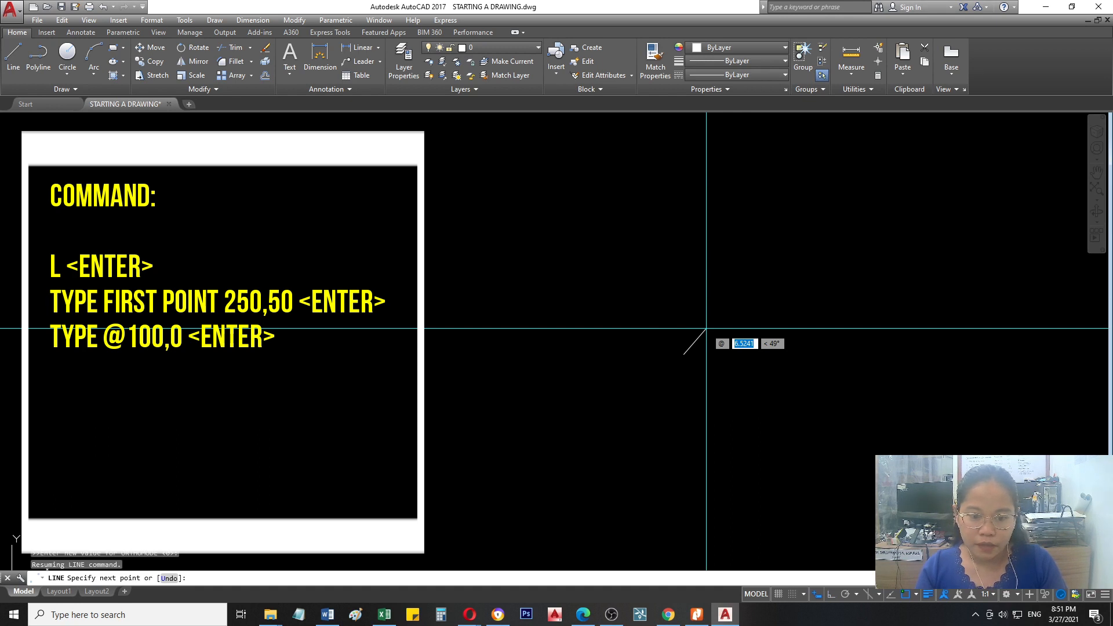
type("100")
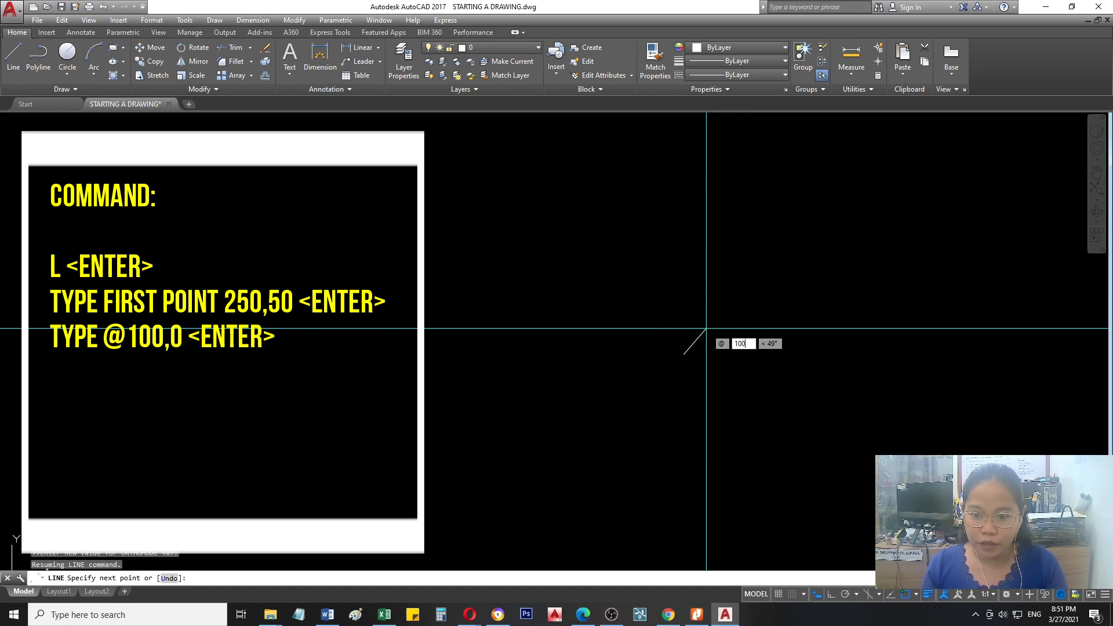
key("Tab")
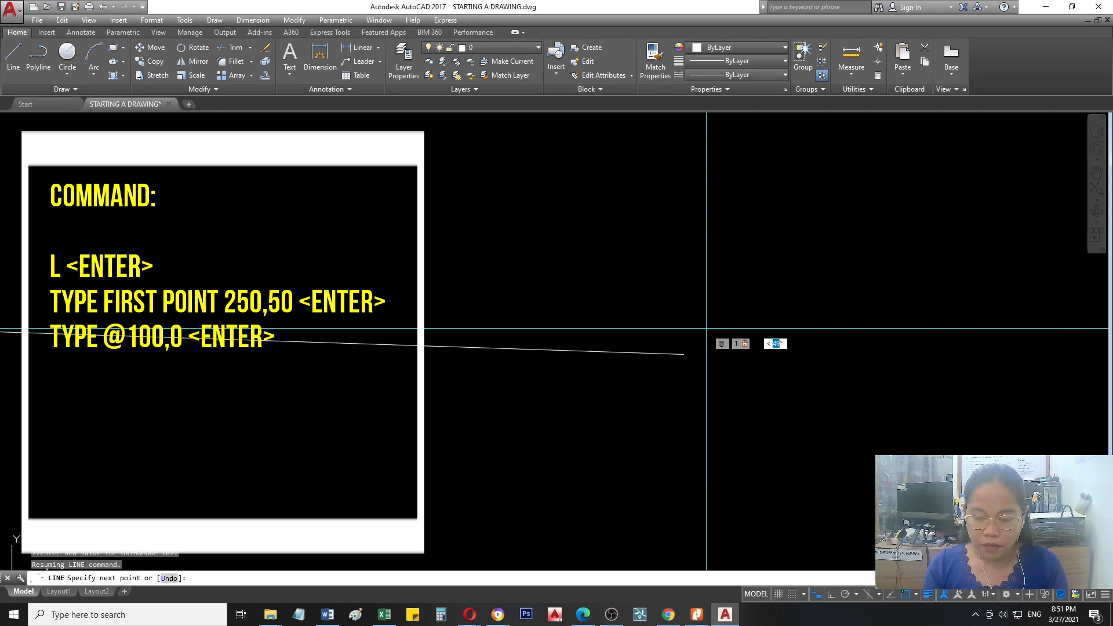
type("0")
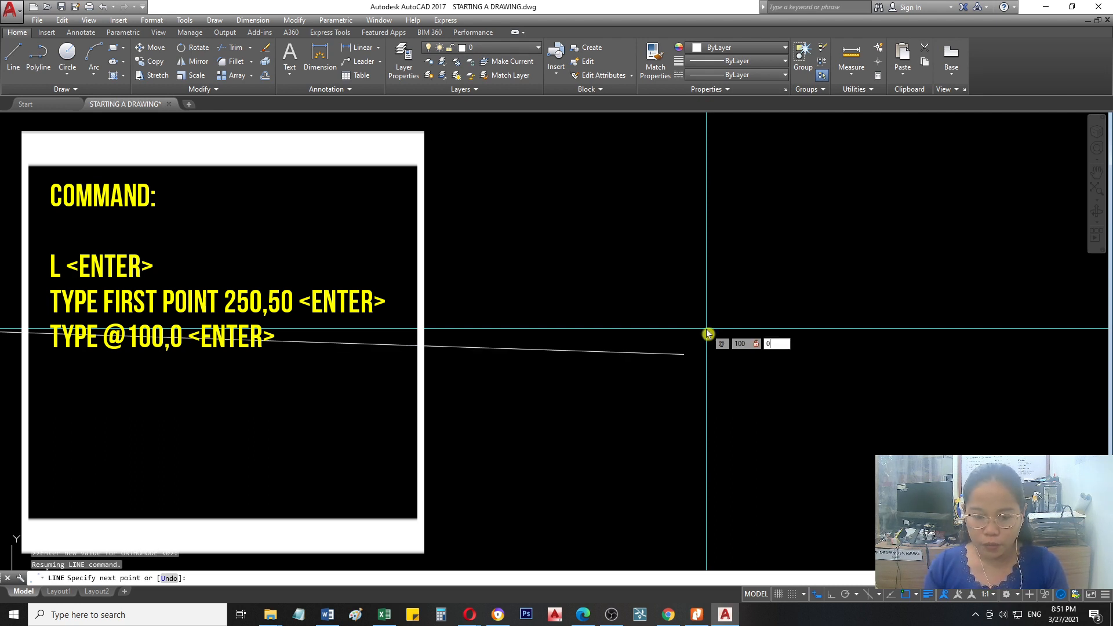
key("Return")
Add the vertical side from the end of the horizontal segment using the relative coordinates @0,100.
scroll(642, 418, "down", 7)
scroll(693, 417, "up", 4)
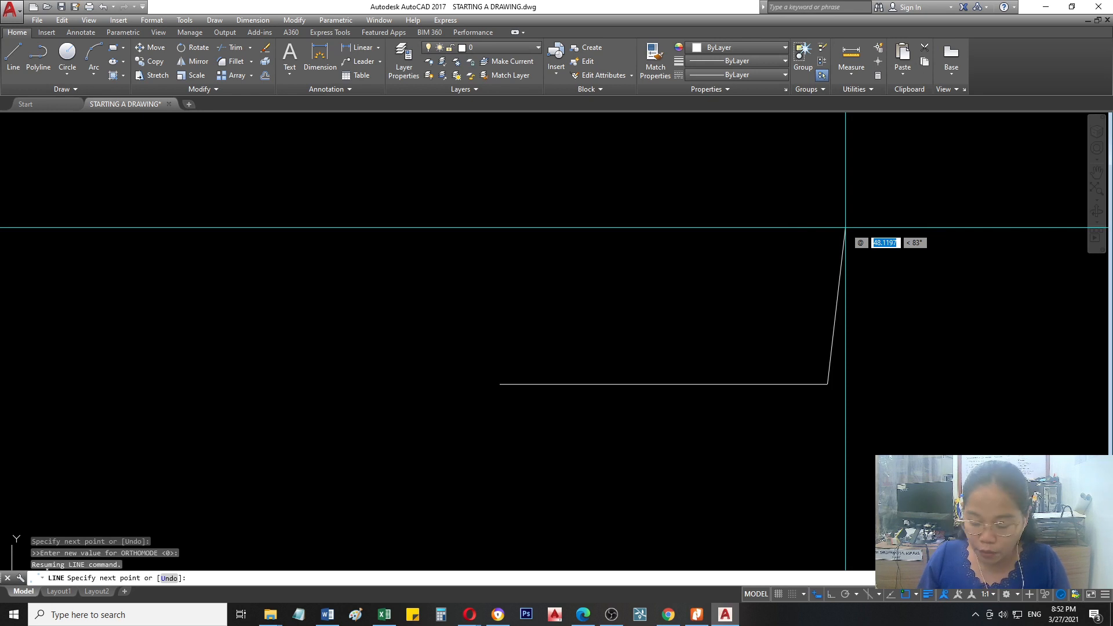
type("0,100")
key("Return")
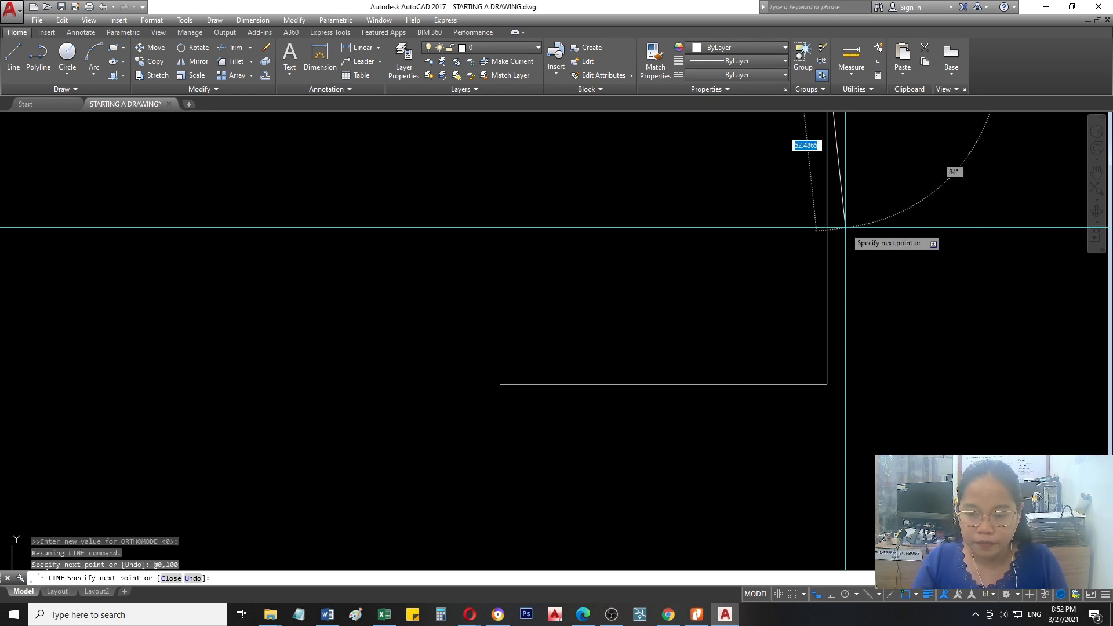
Add the upper side with the relative coordinates @-100,0, close the square and leave the Line command.
scroll(798, 336, "down", 4)
scroll(753, 277, "up", 4)
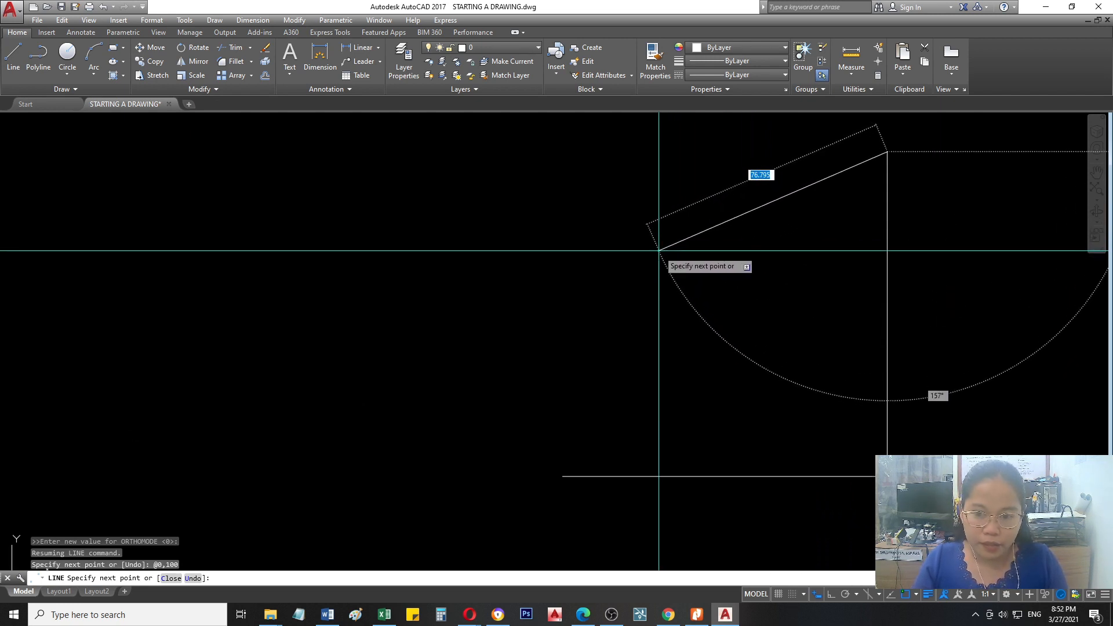
type("@")
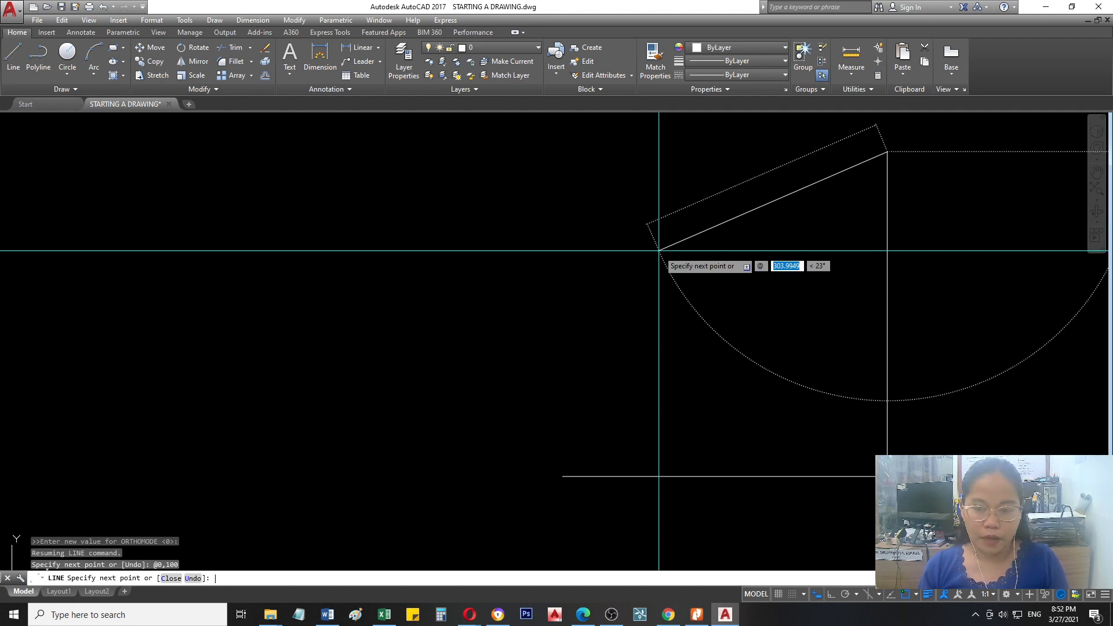
type("-100")
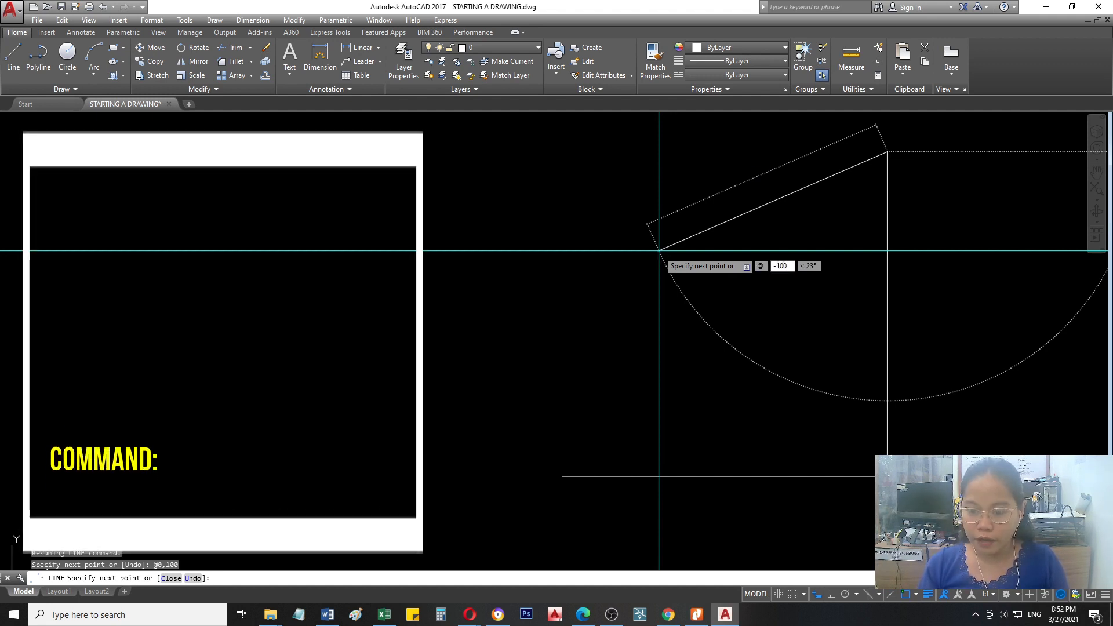
type(",0")
key("Return")
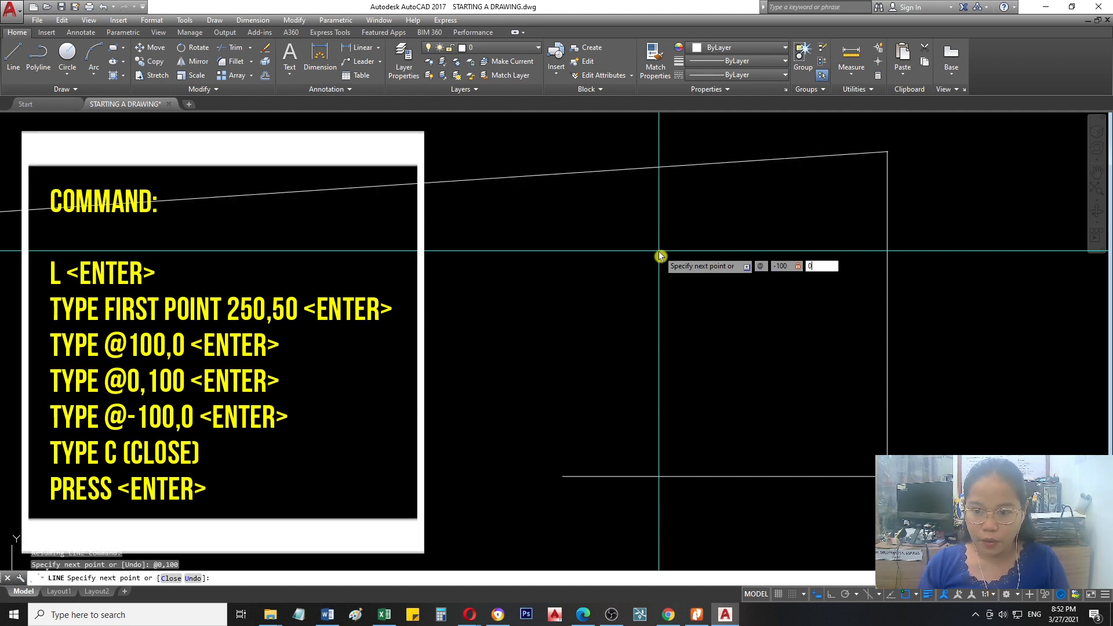
type("C")
key("Return")
key("Return")
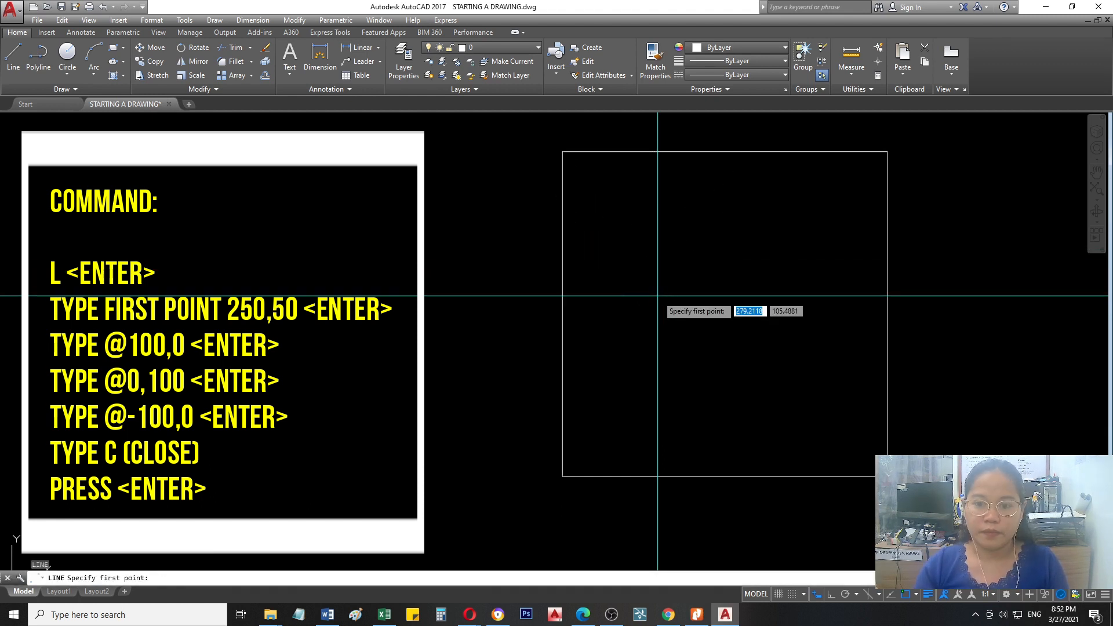
key("Escape")
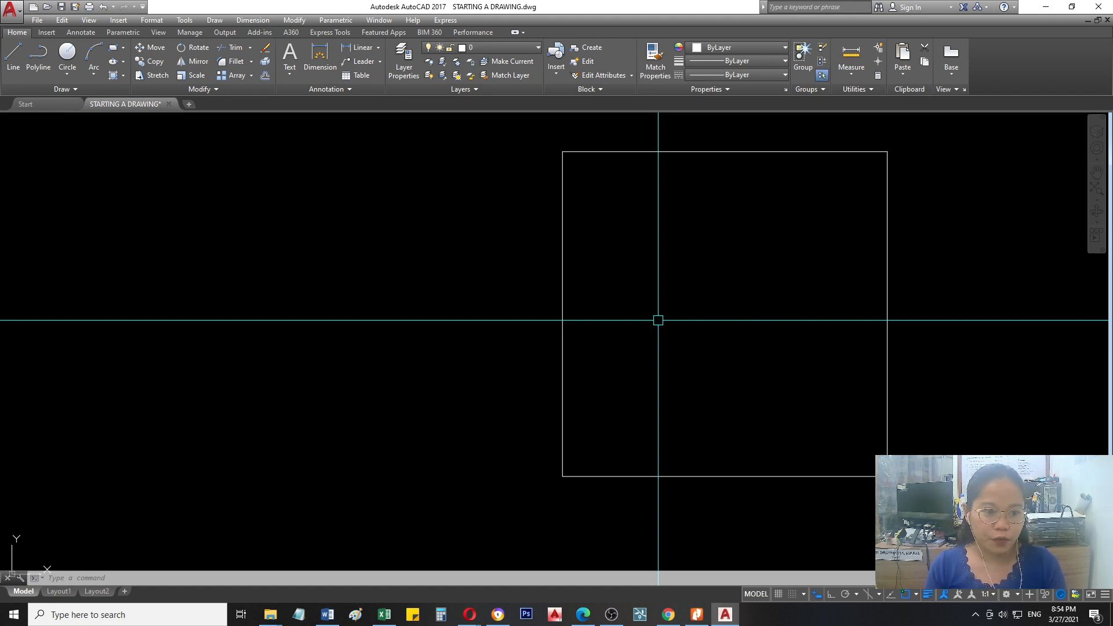
Select all four sides of the square with a selection window and erase them.
scroll(461, 300, "down", 4)
left_click_drag(643, 232, 495, 423)
type("E")
key("Return")
scroll(447, 276, "up", 2)
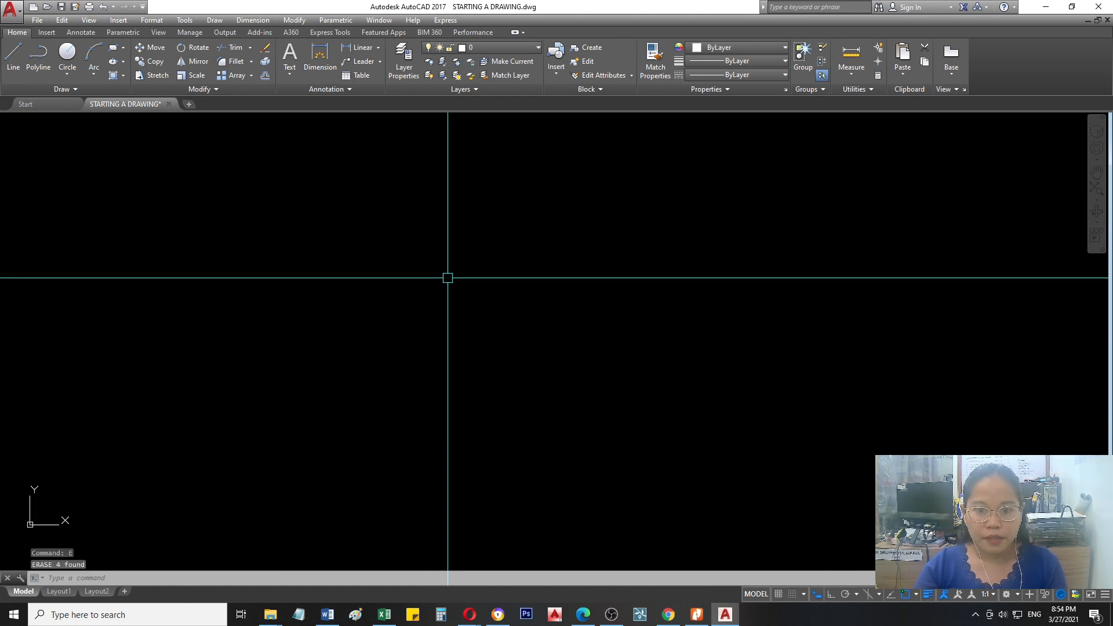
type("L")
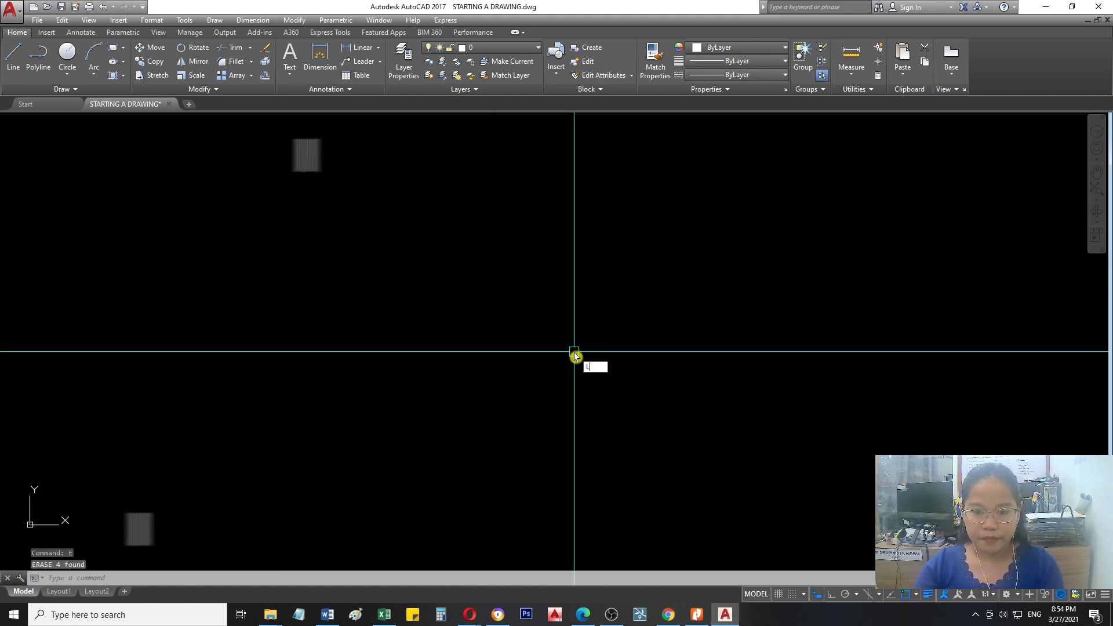
key("Return")
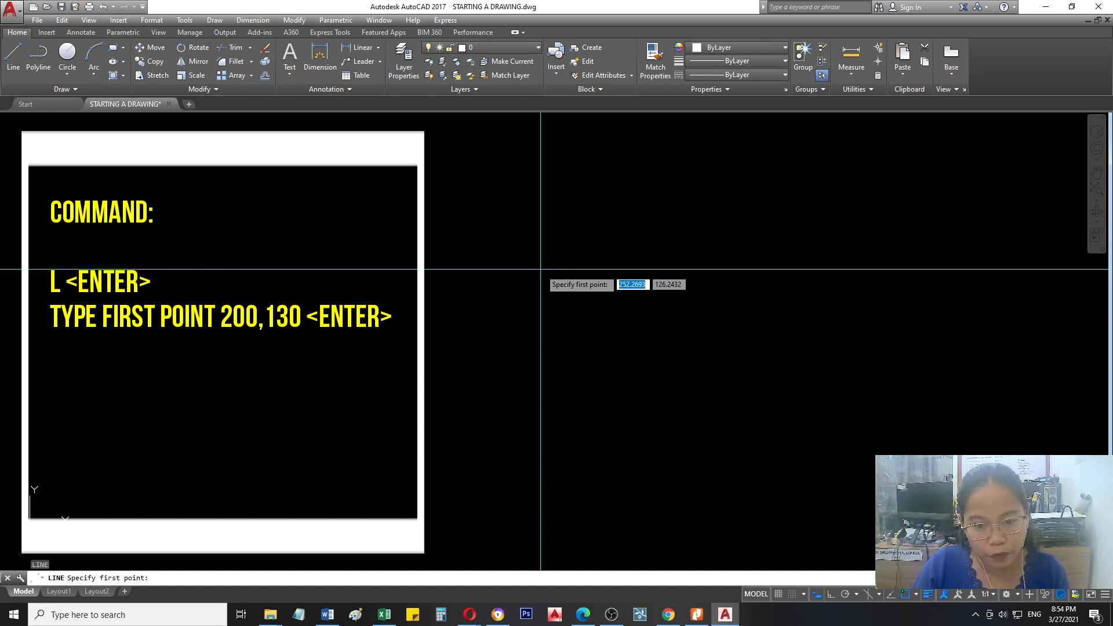
type("200,130")
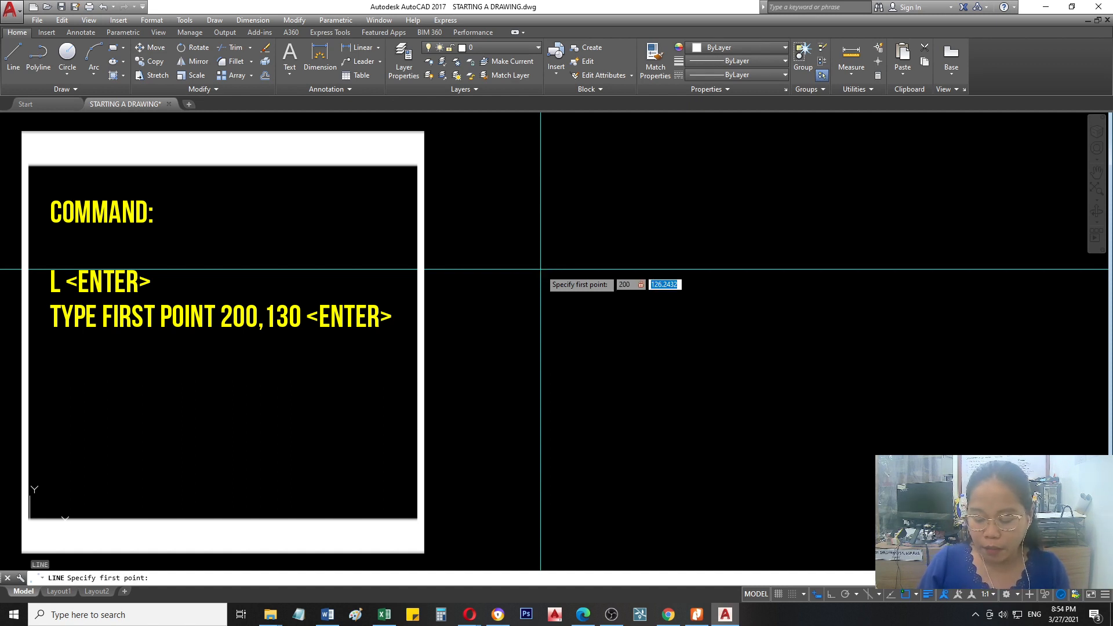
key("Return")
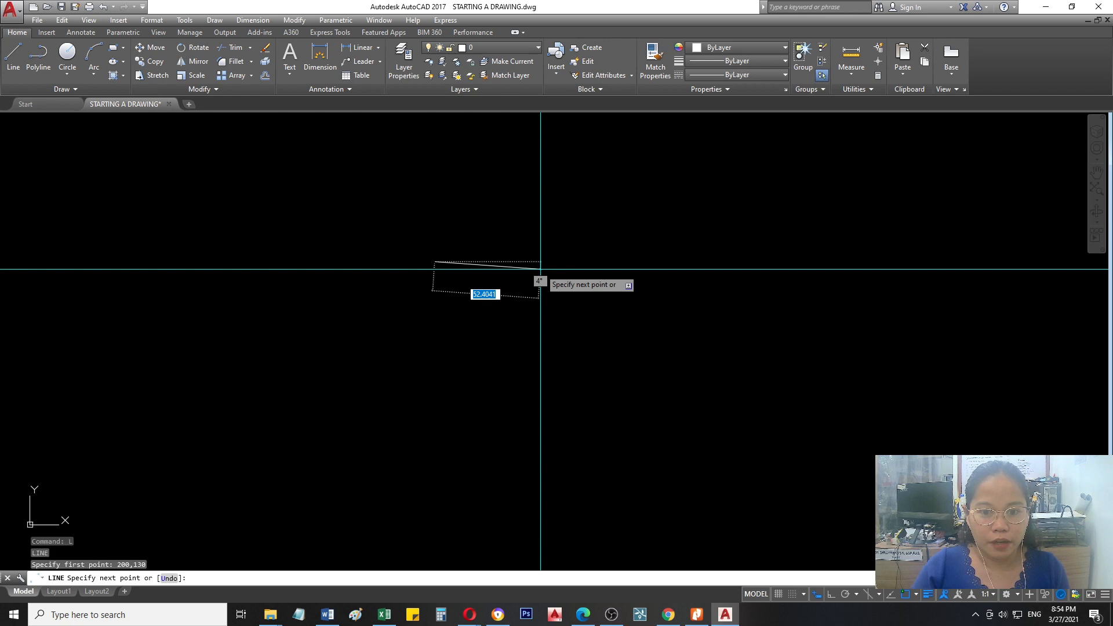
scroll(567, 229, "down", 5)
scroll(487, 256, "up", 5)
scroll(455, 276, "up", 5)
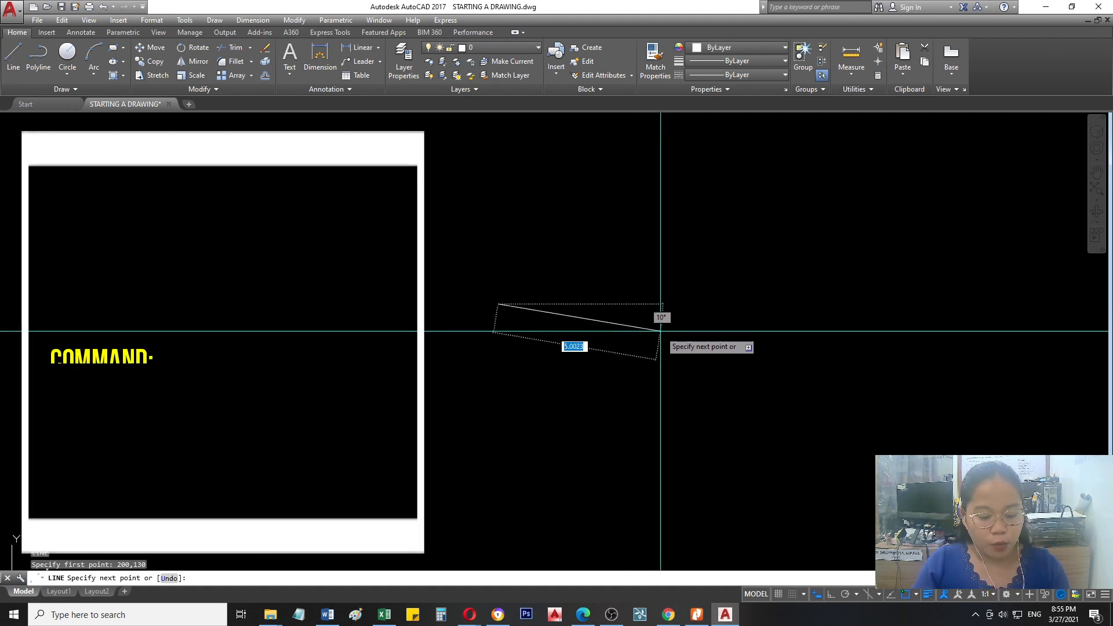
type("@100")
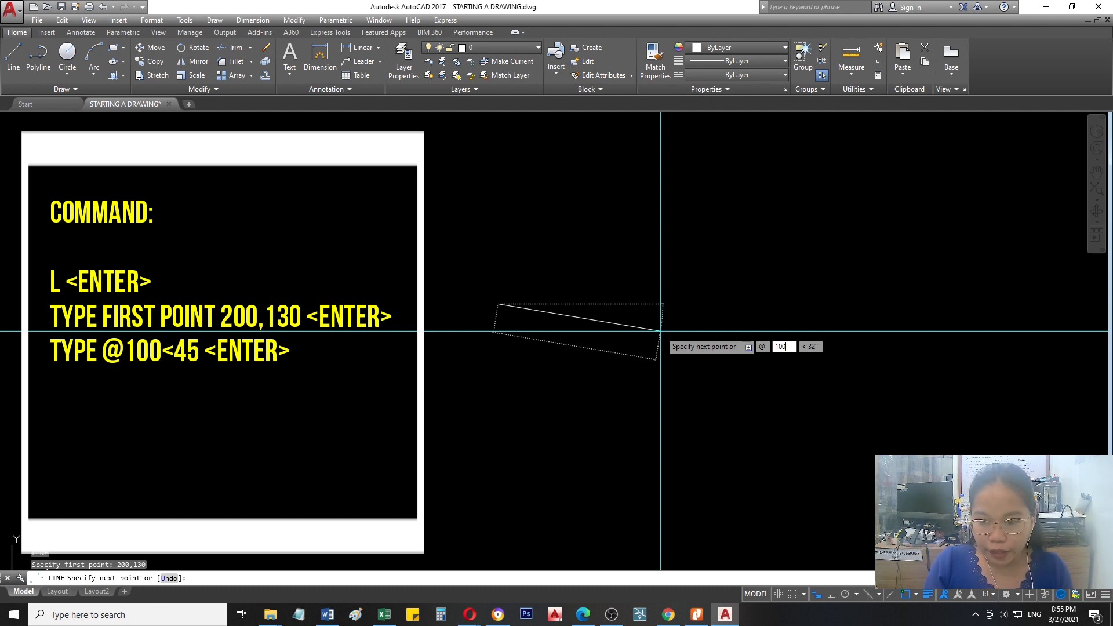
key("Tab")
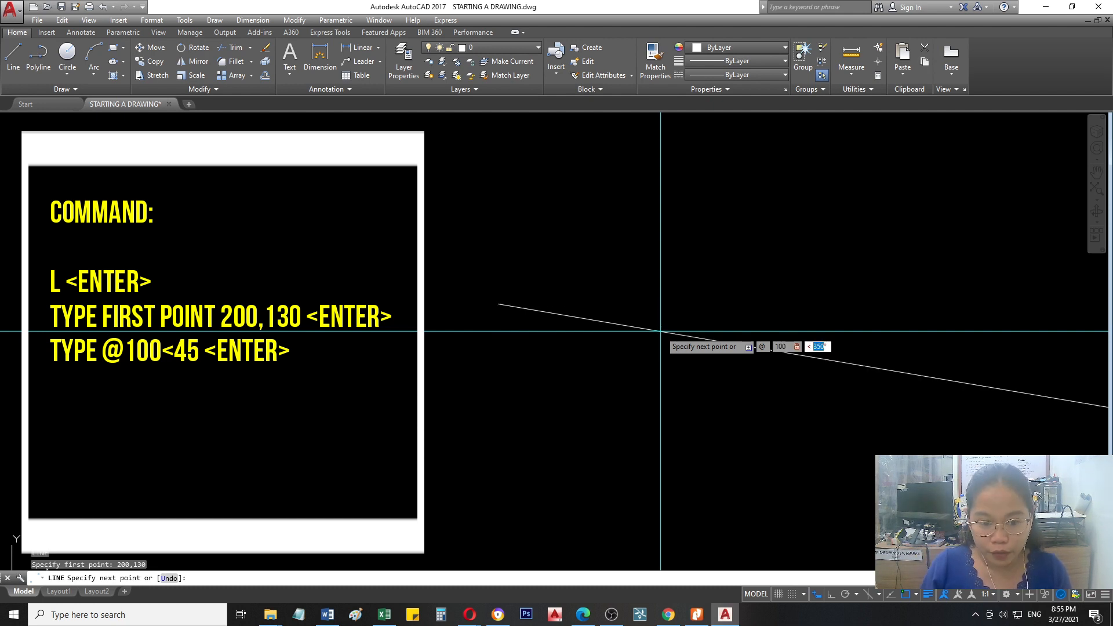
type("45")
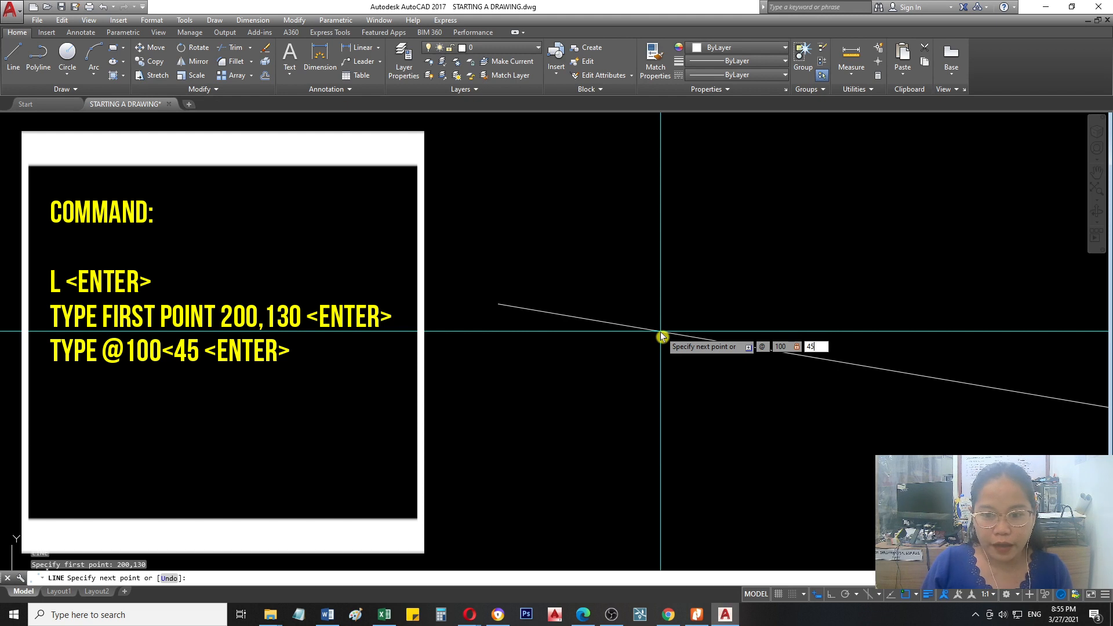
key("Return")
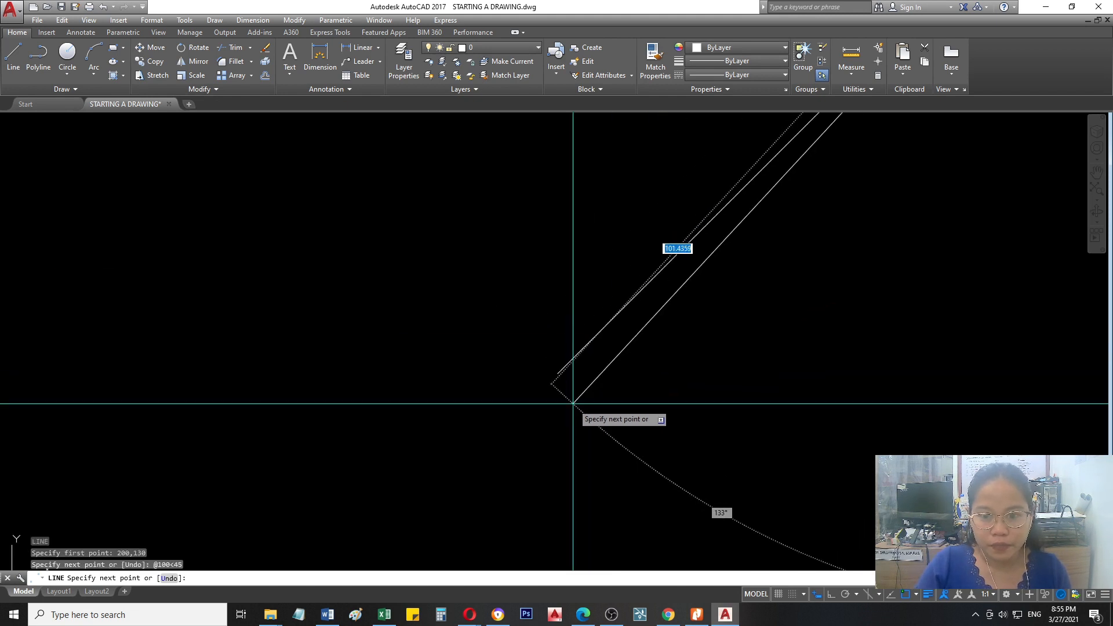
scroll(534, 402, "down", 3)
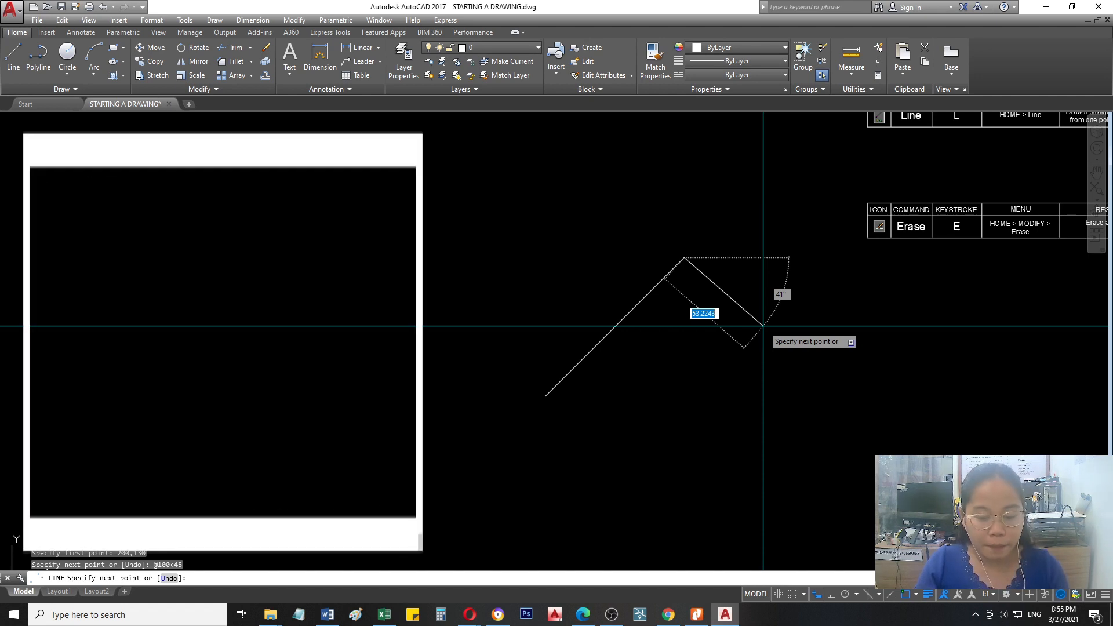
type("@")
type("100")
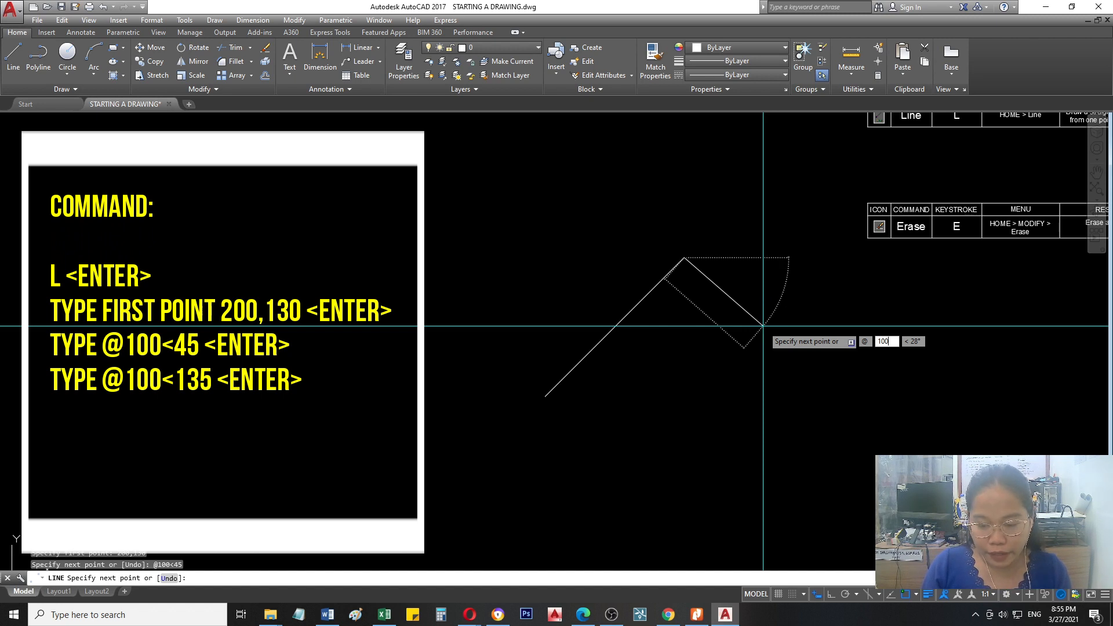
key("Tab")
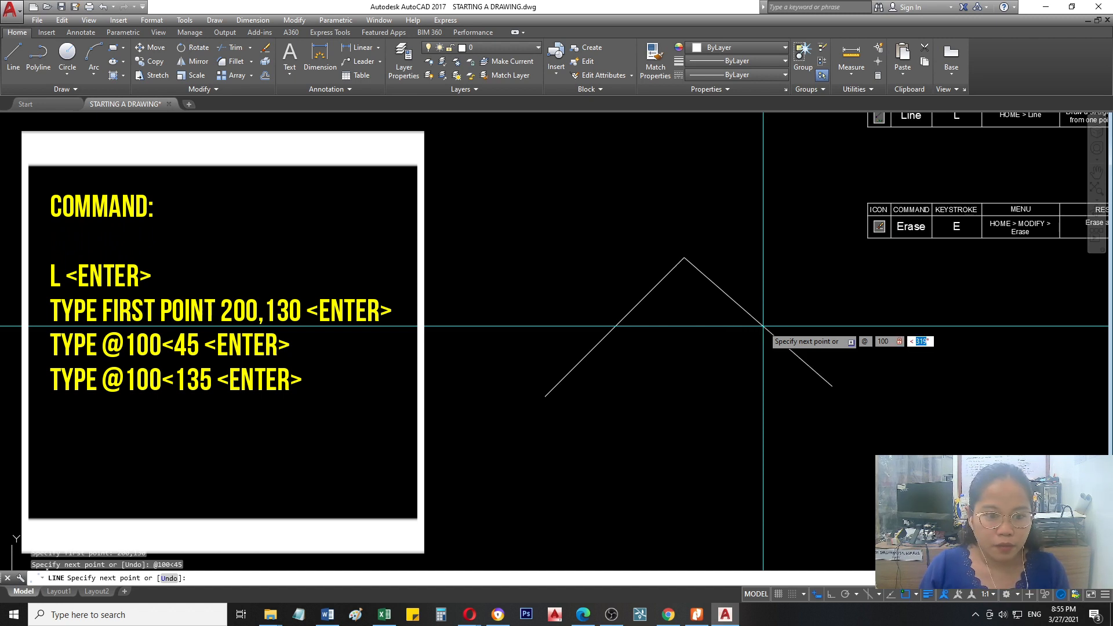
type("135")
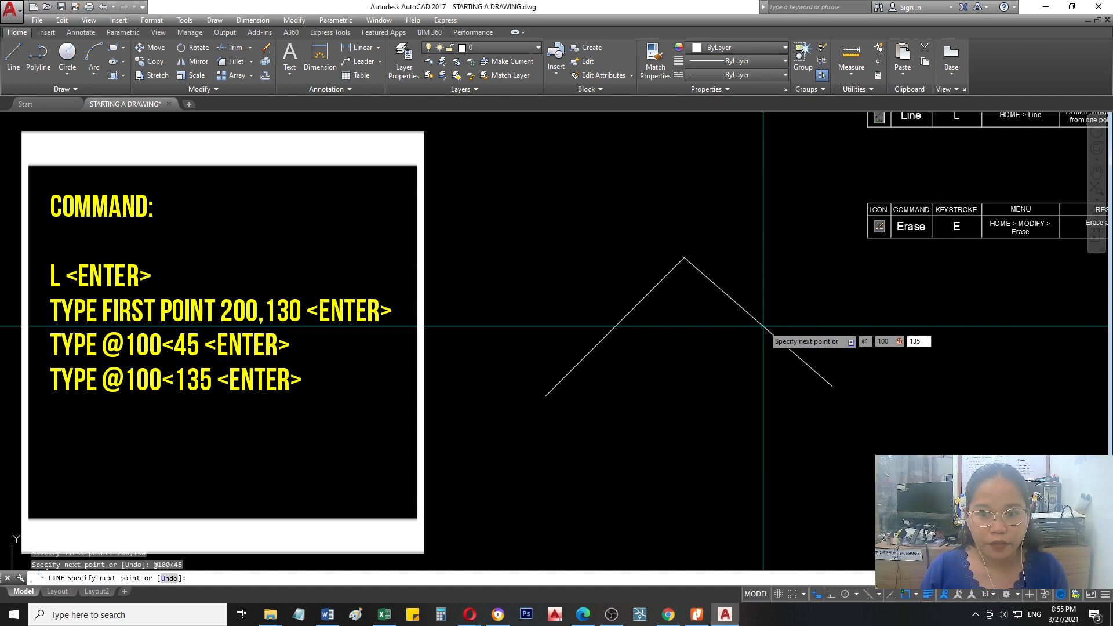
key("Return")
scroll(762, 350, "down", 2)
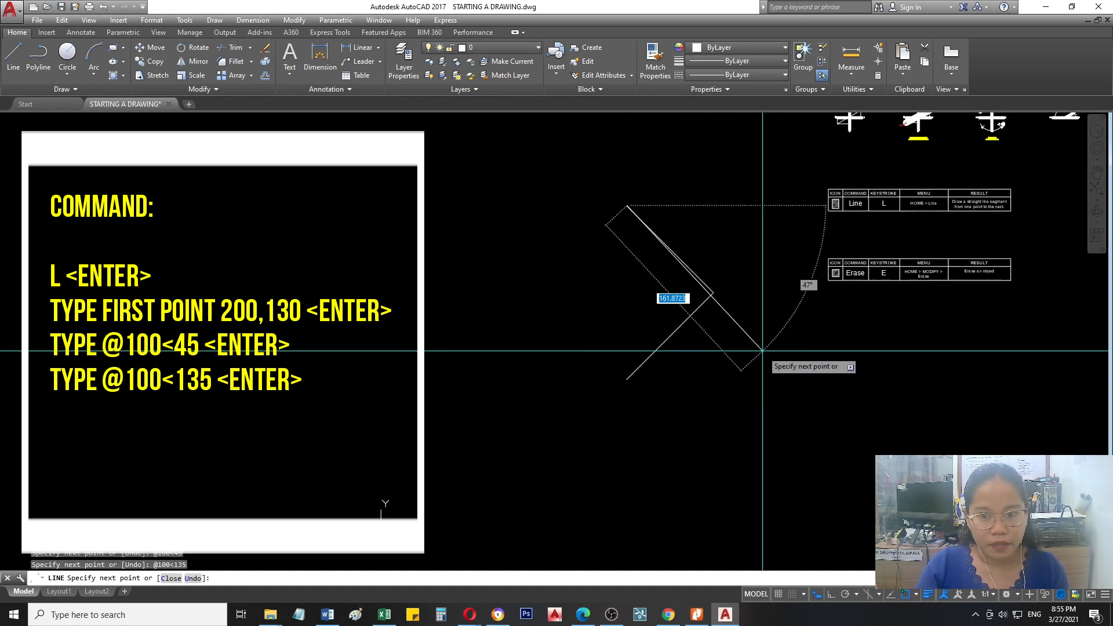
scroll(600, 175, "up", 2)
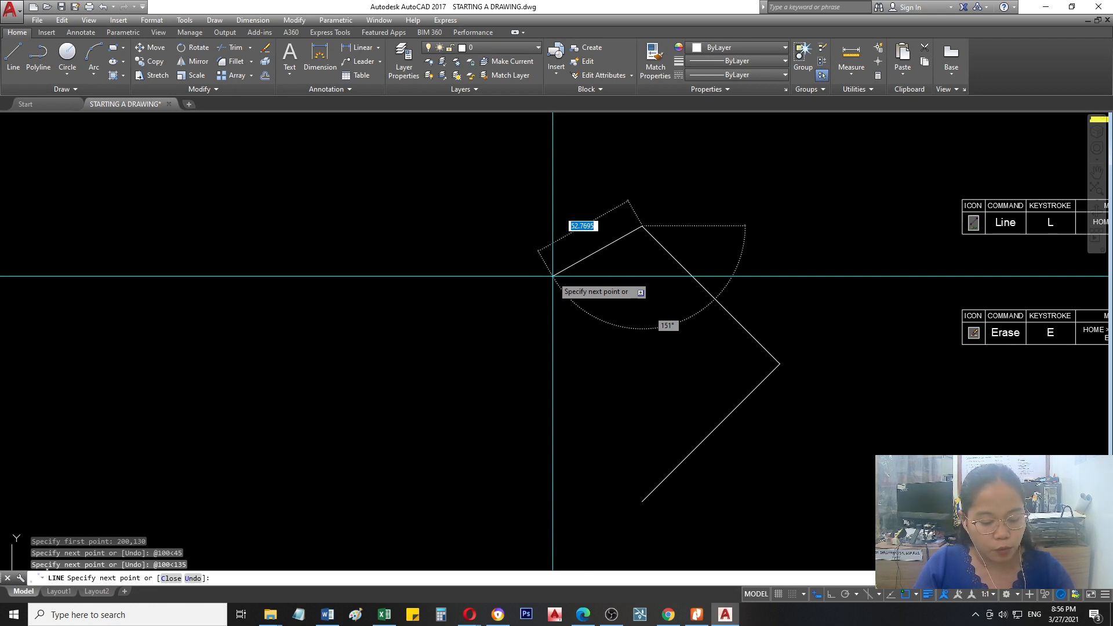
type("@")
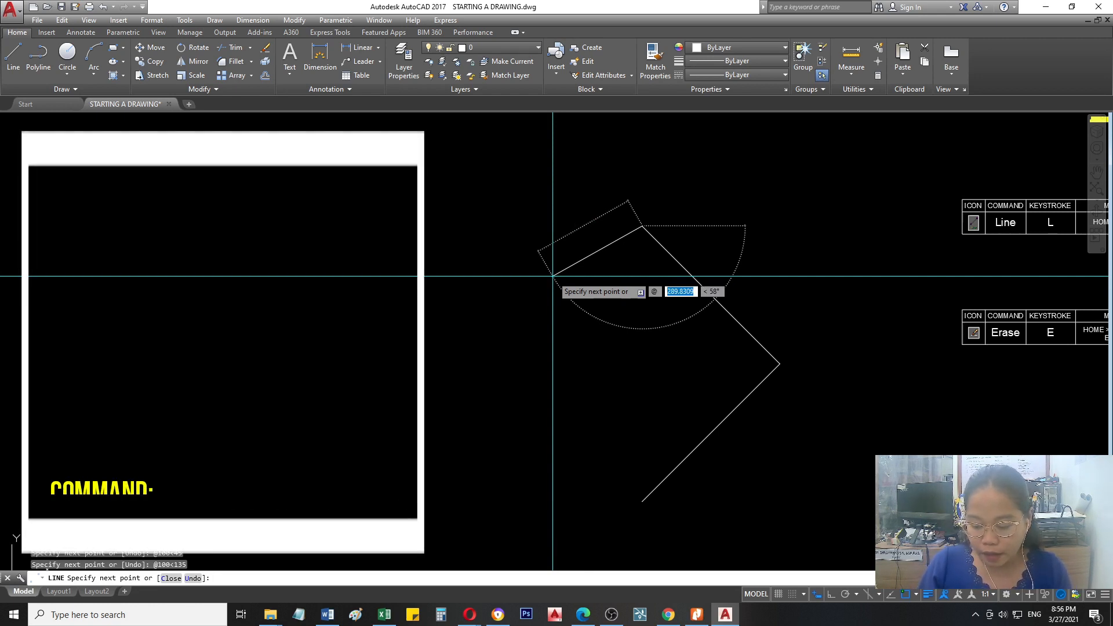
type("100")
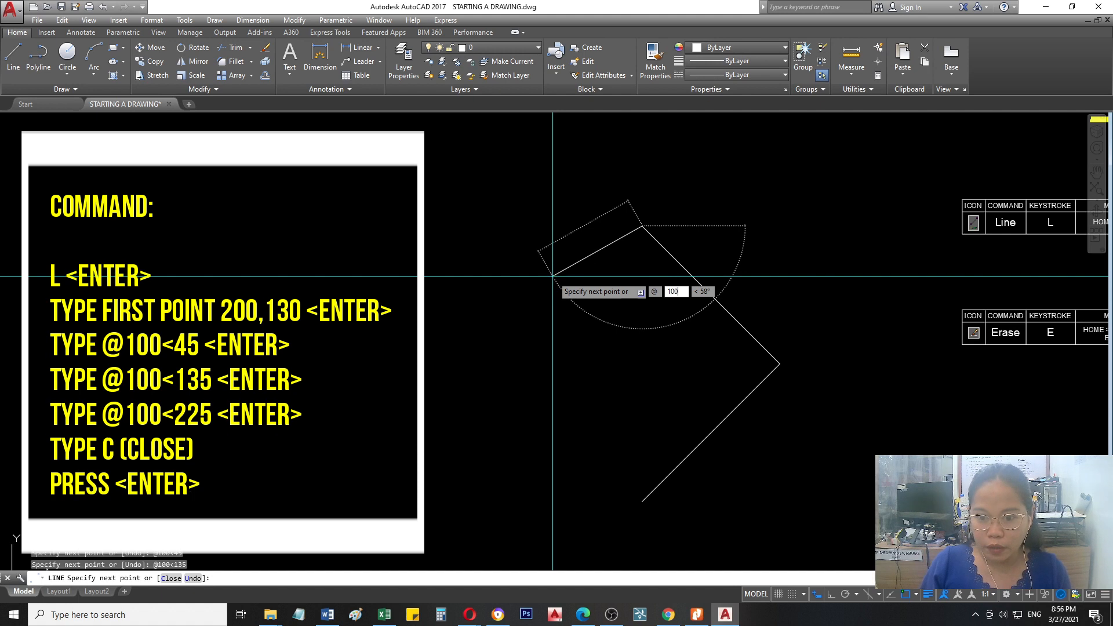
key("Tab")
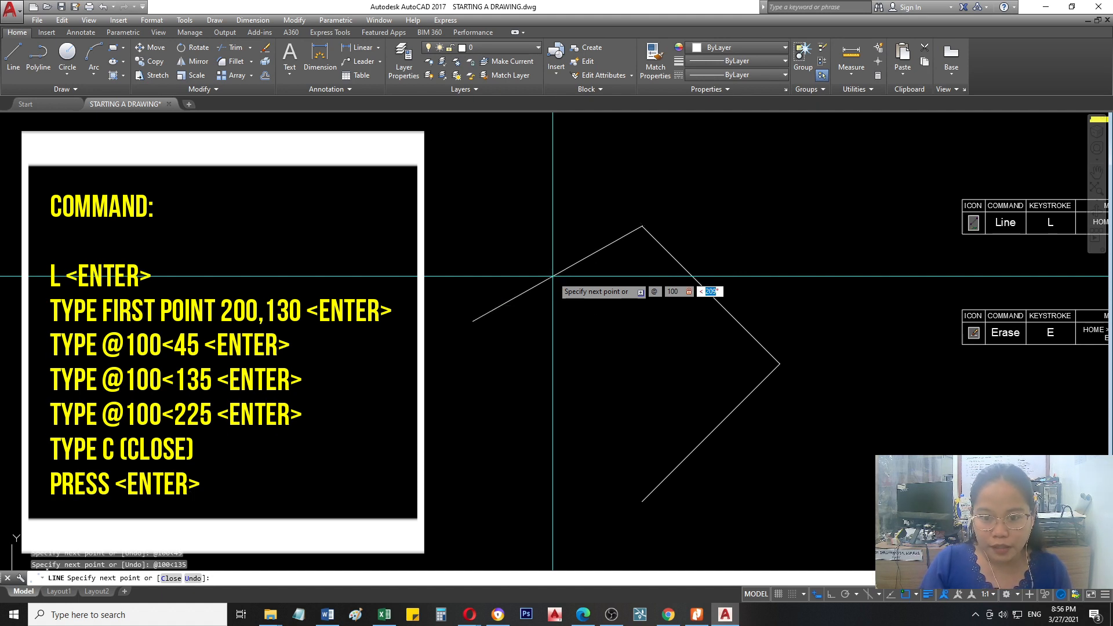
type("225")
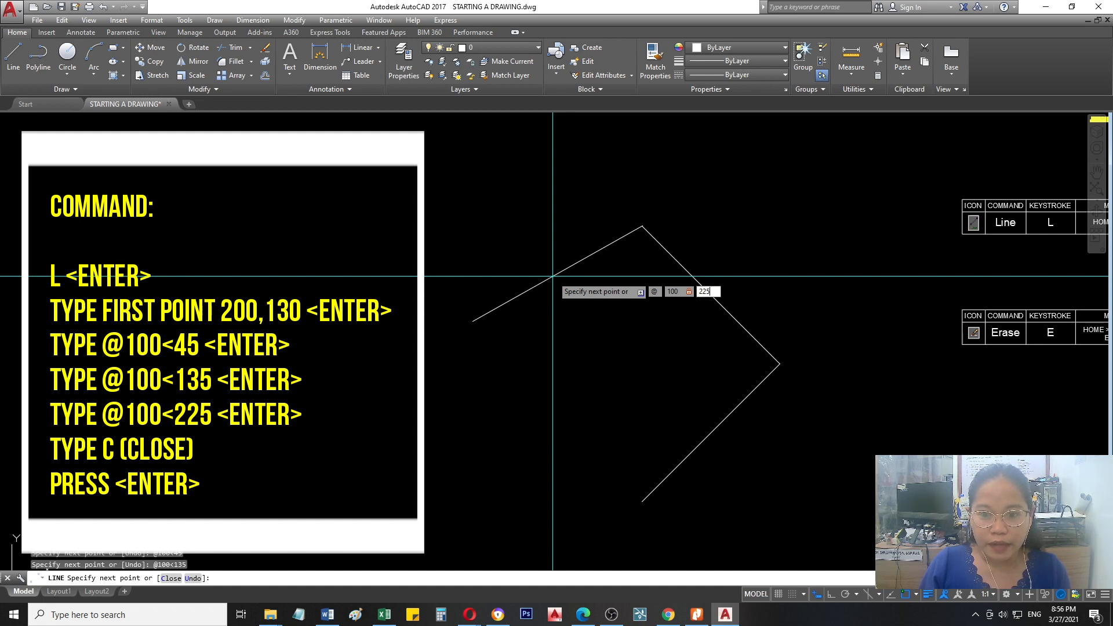
key("Return")
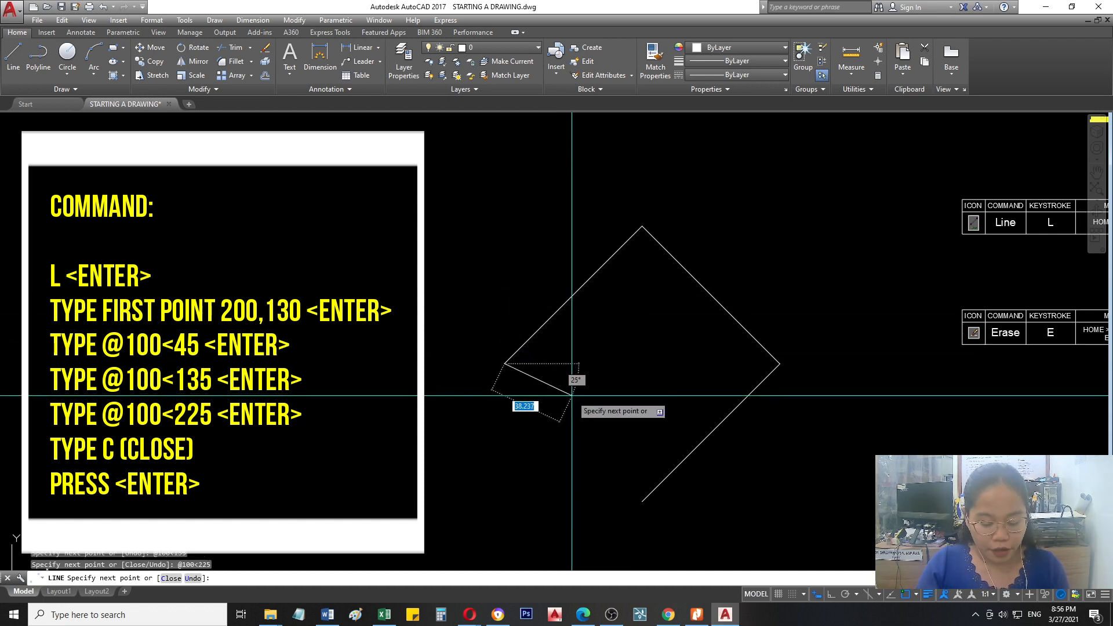
type("c")
key("Return")
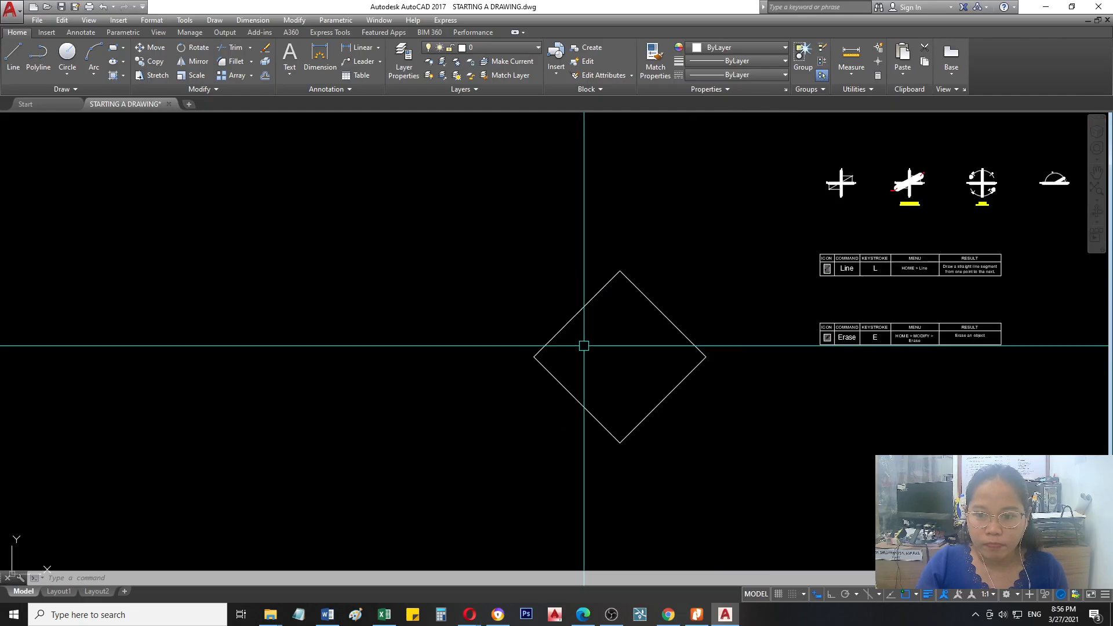
scroll(585, 343, "down", 3)
scroll(584, 348, "up", 6)
scroll(606, 227, "down", 3)
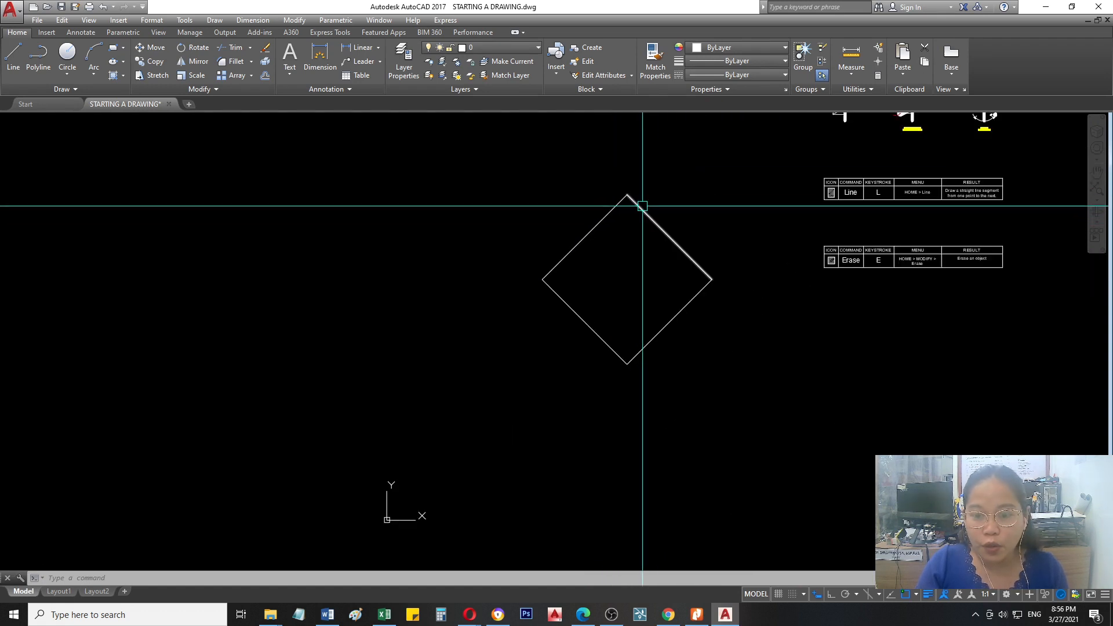
scroll(642, 206, "up", 2)
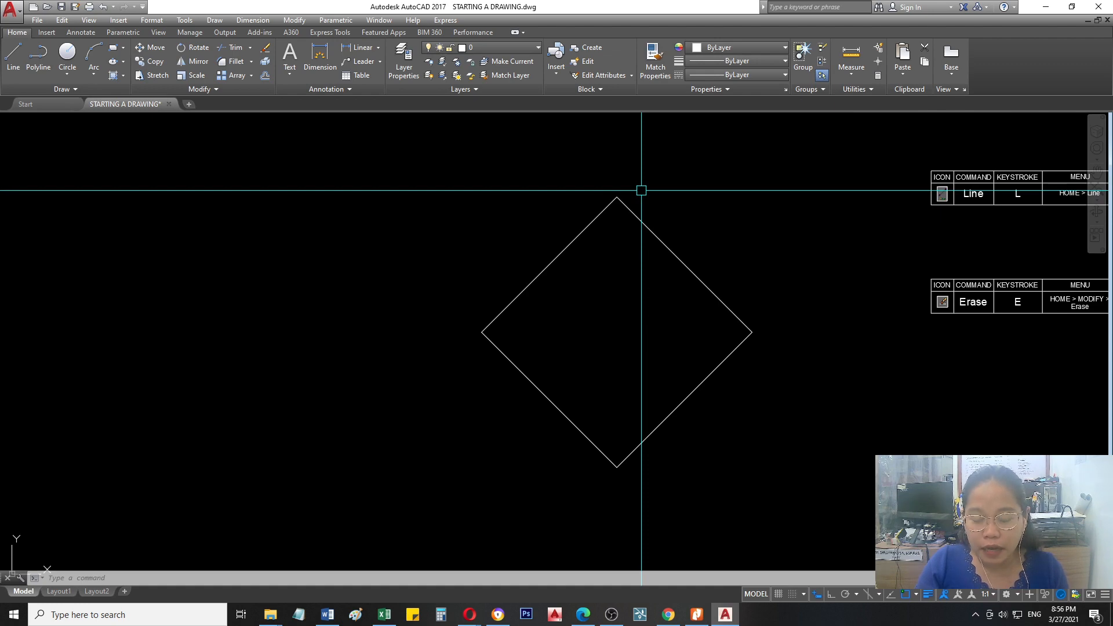